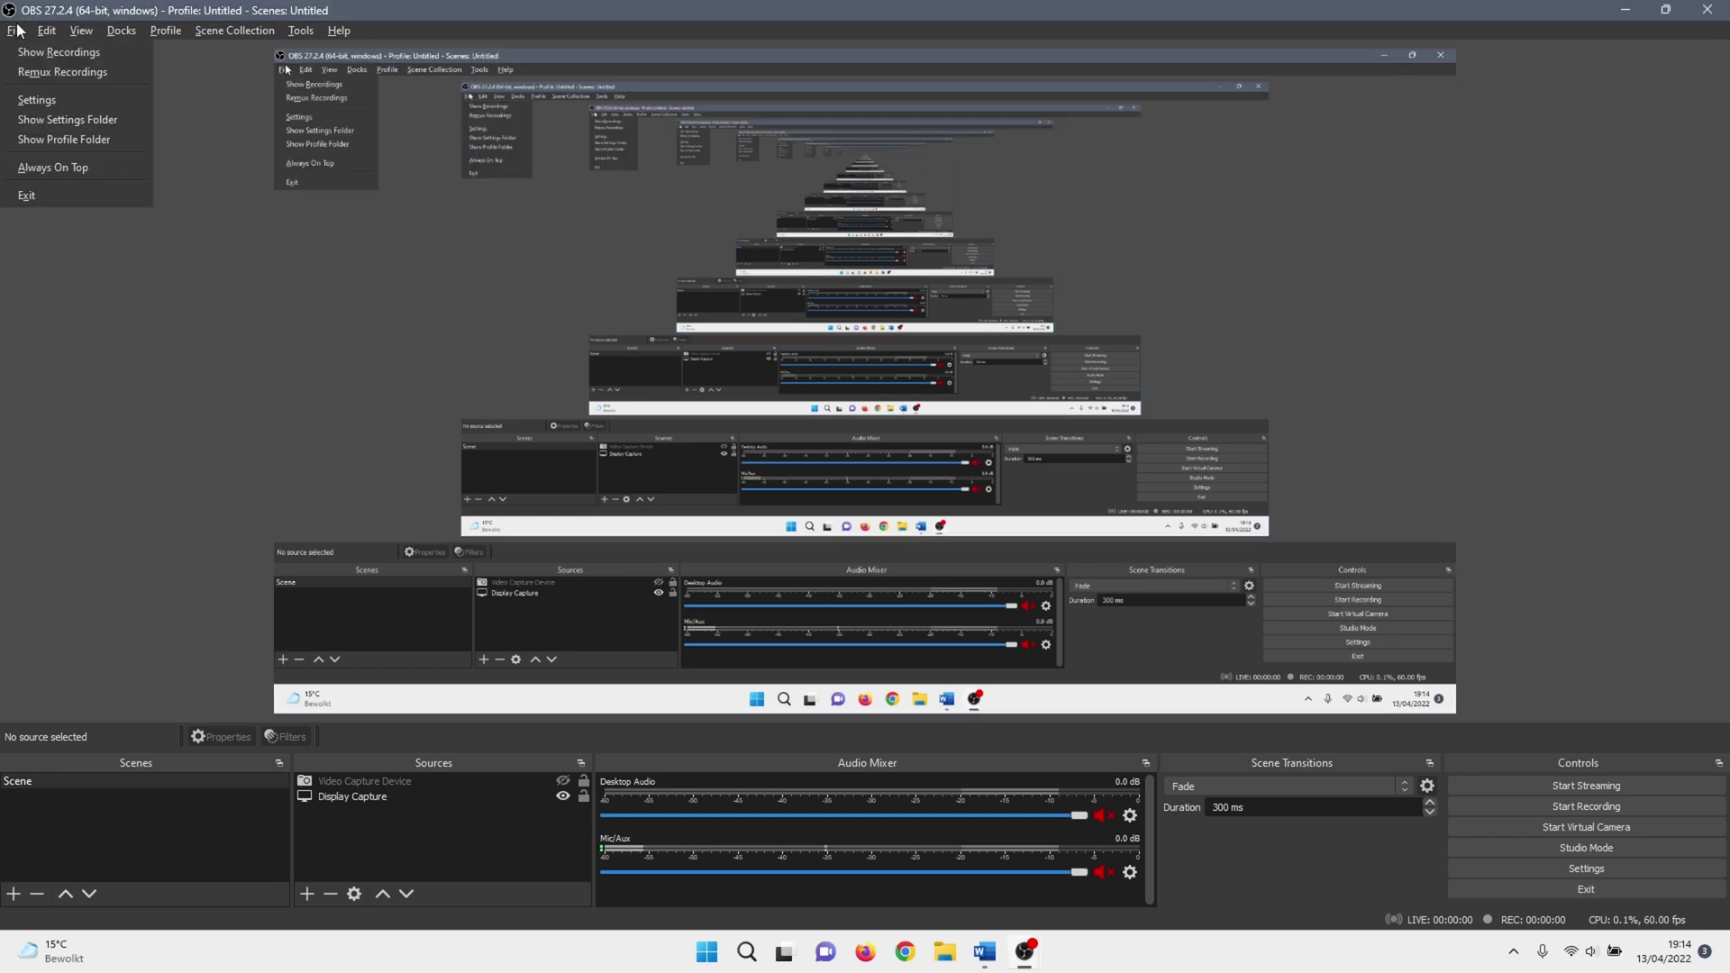
Change the streaming output encoder from x264 to NVIDIA NVENC H.264 (new)
{"action": "left_click", "coordinate": [41, 101]}
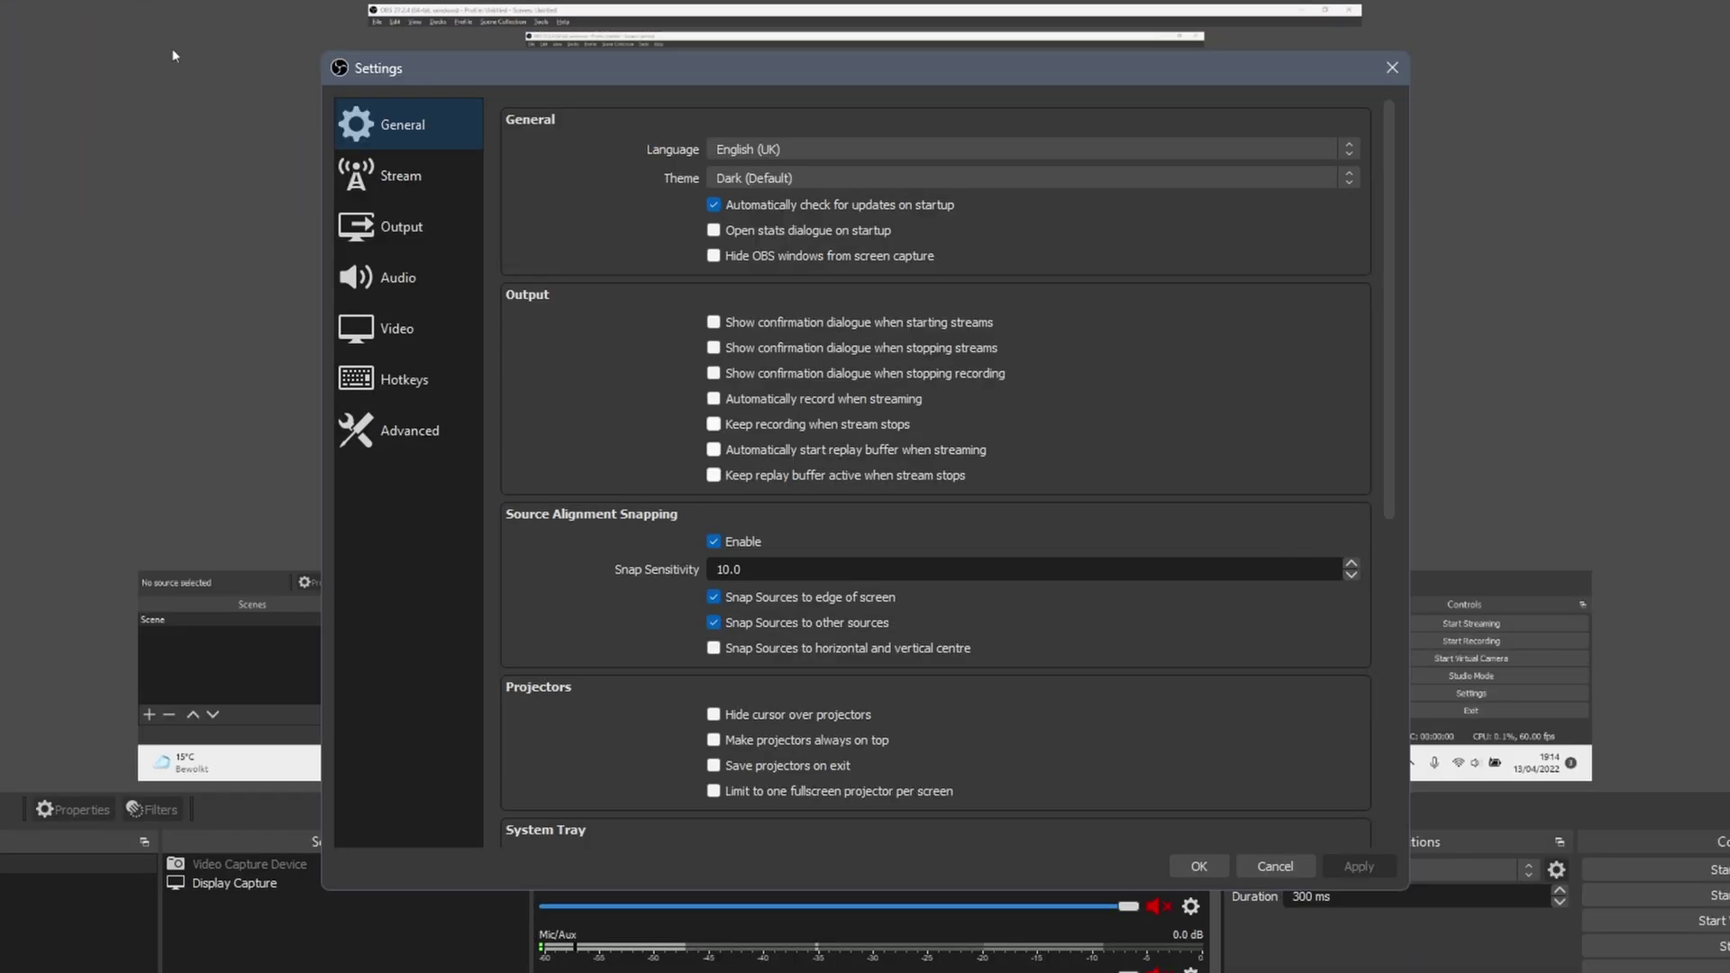
{"action": "left_click", "coordinate": [384, 221]}
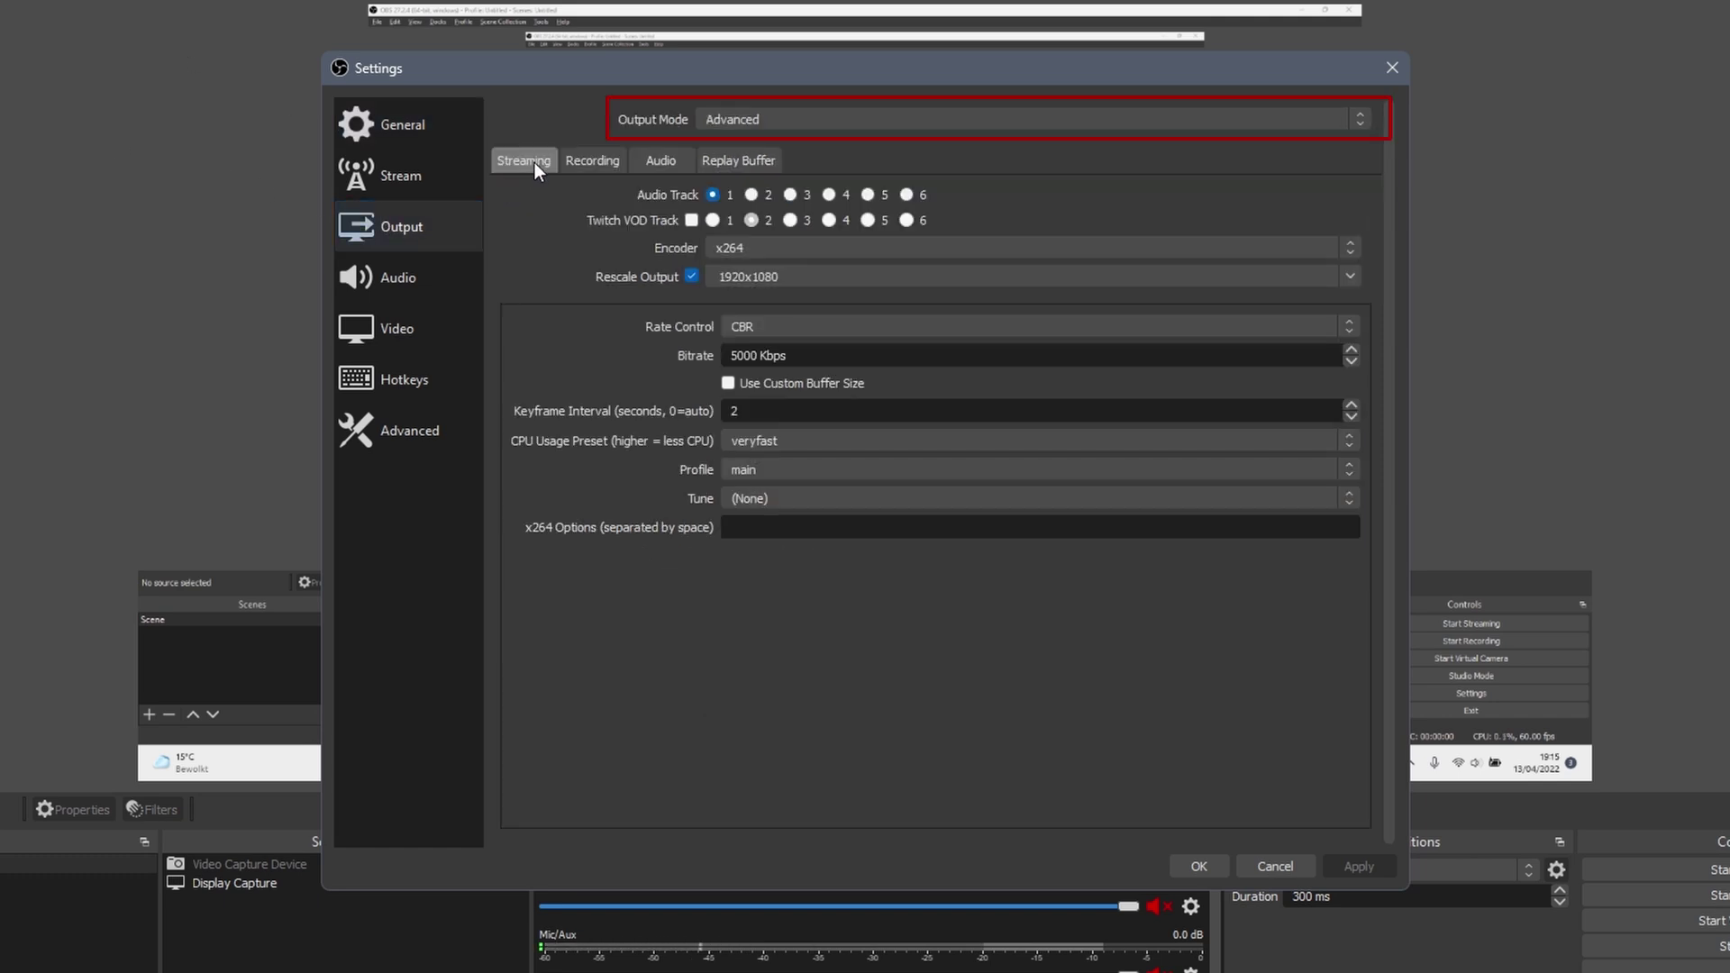
{"action": "left_click", "coordinate": [791, 246]}
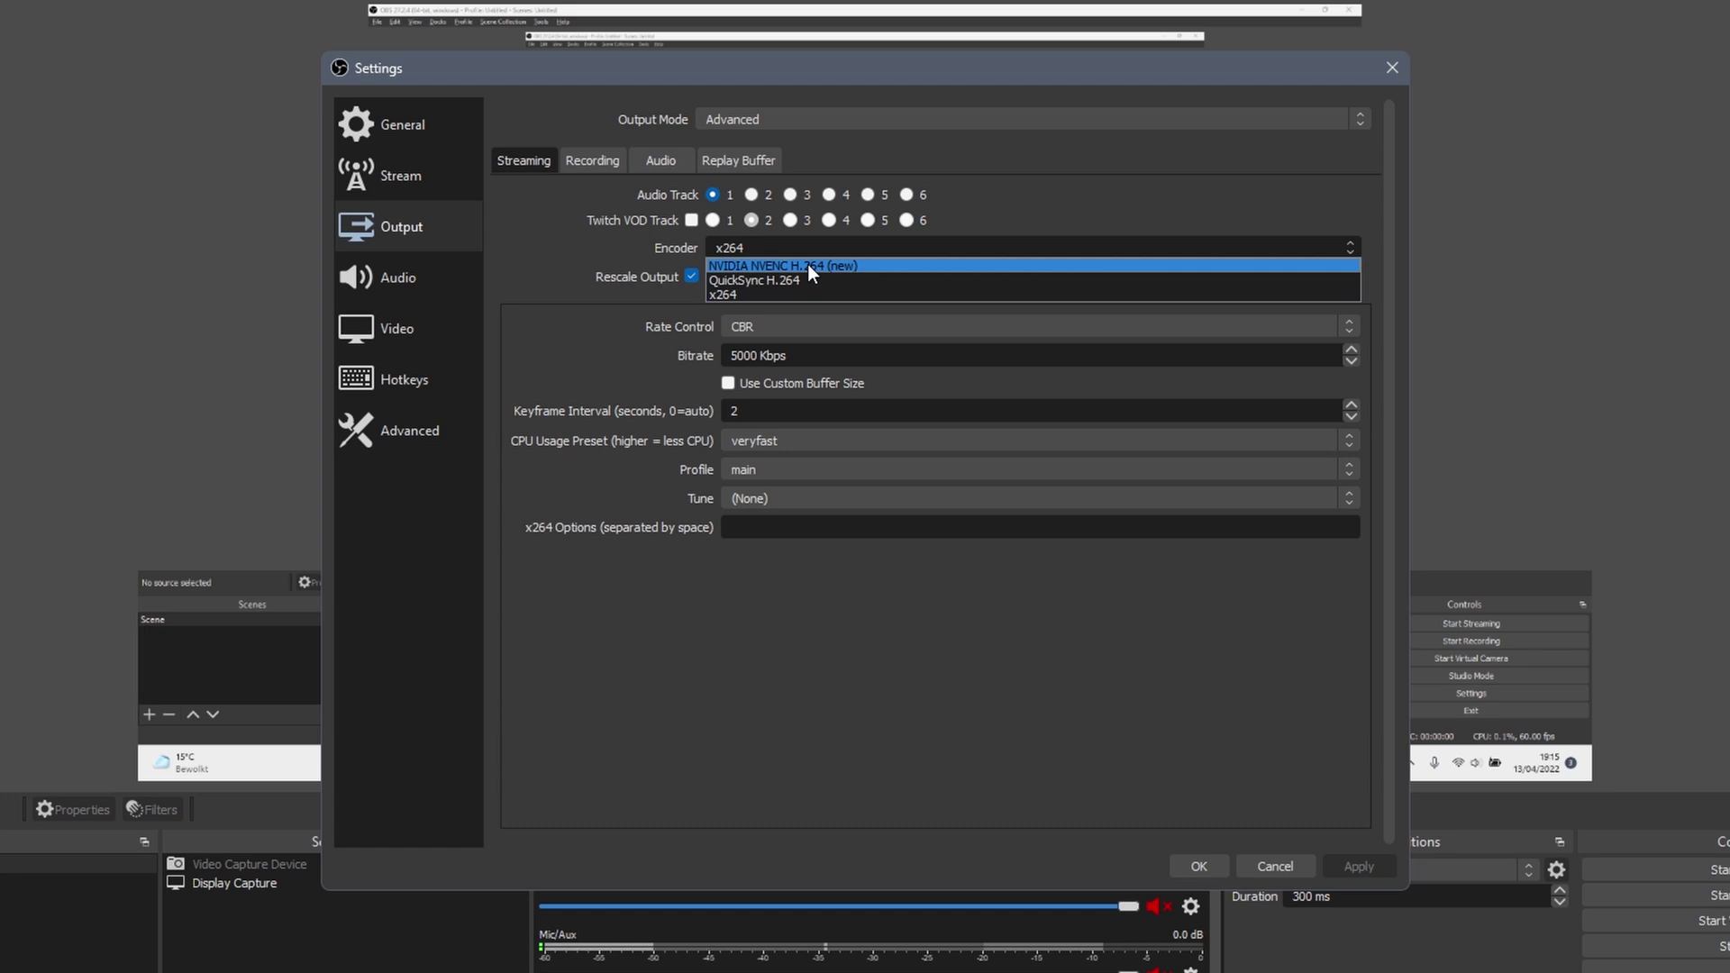
{"action": "left_click", "coordinate": [808, 265]}
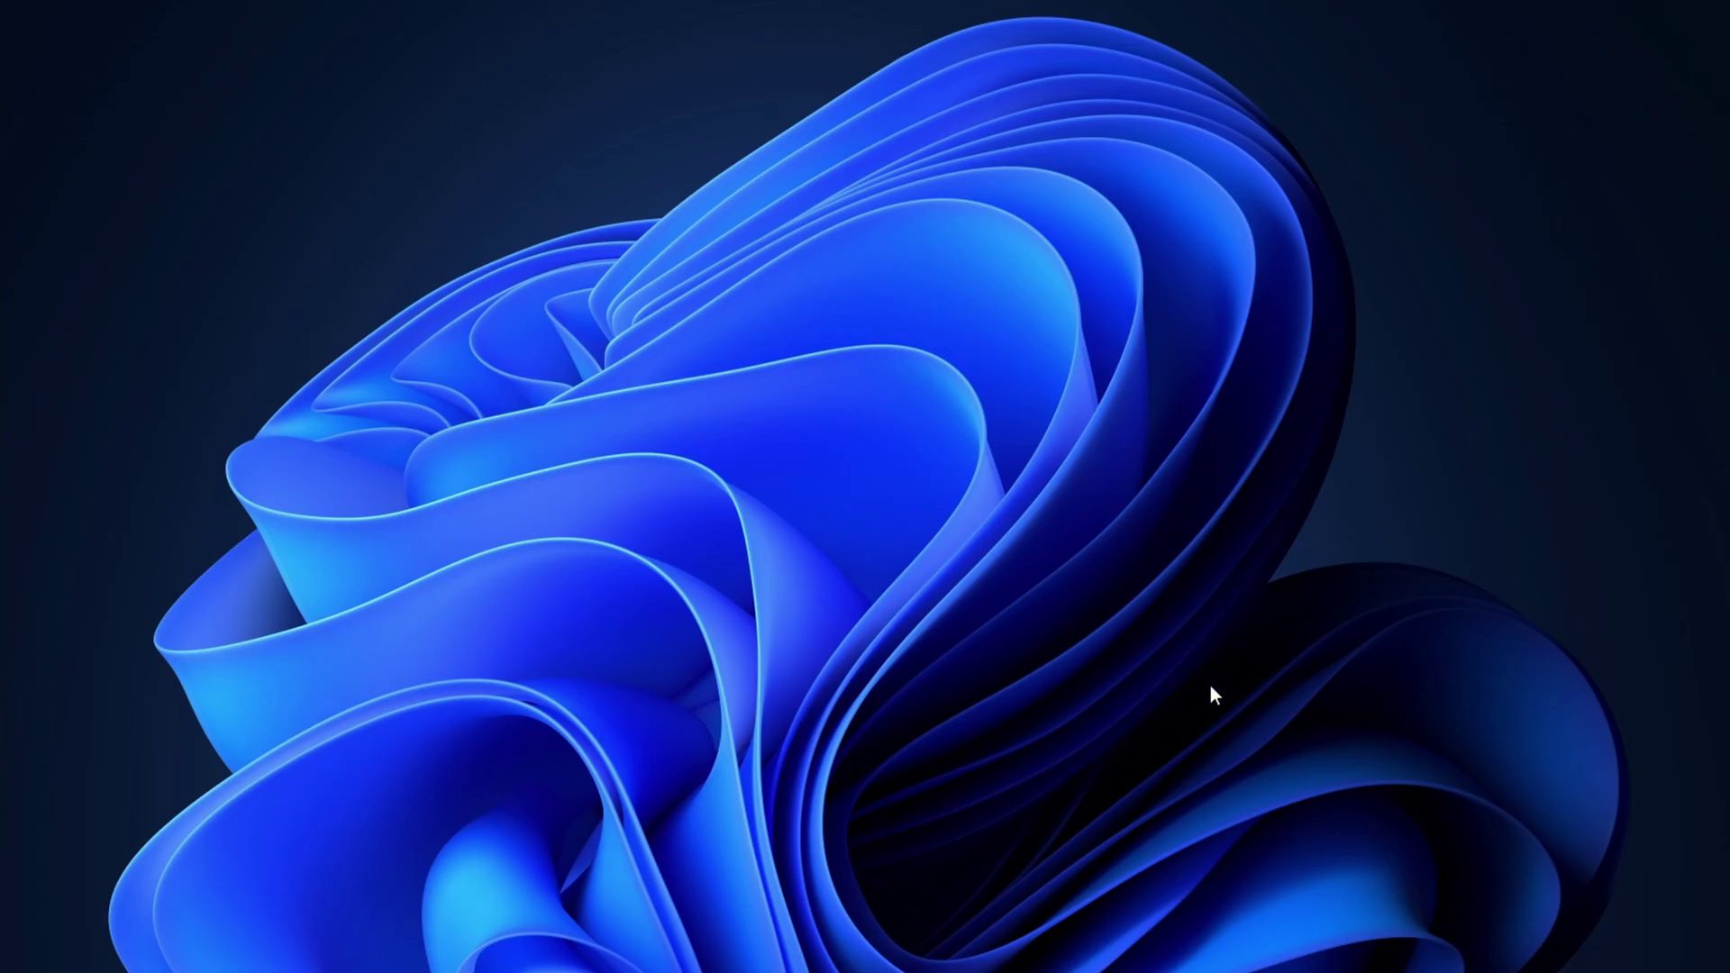
{"action": "right_click", "coordinate": [1210, 687]}
{"action": "left_click", "coordinate": [1321, 900]}
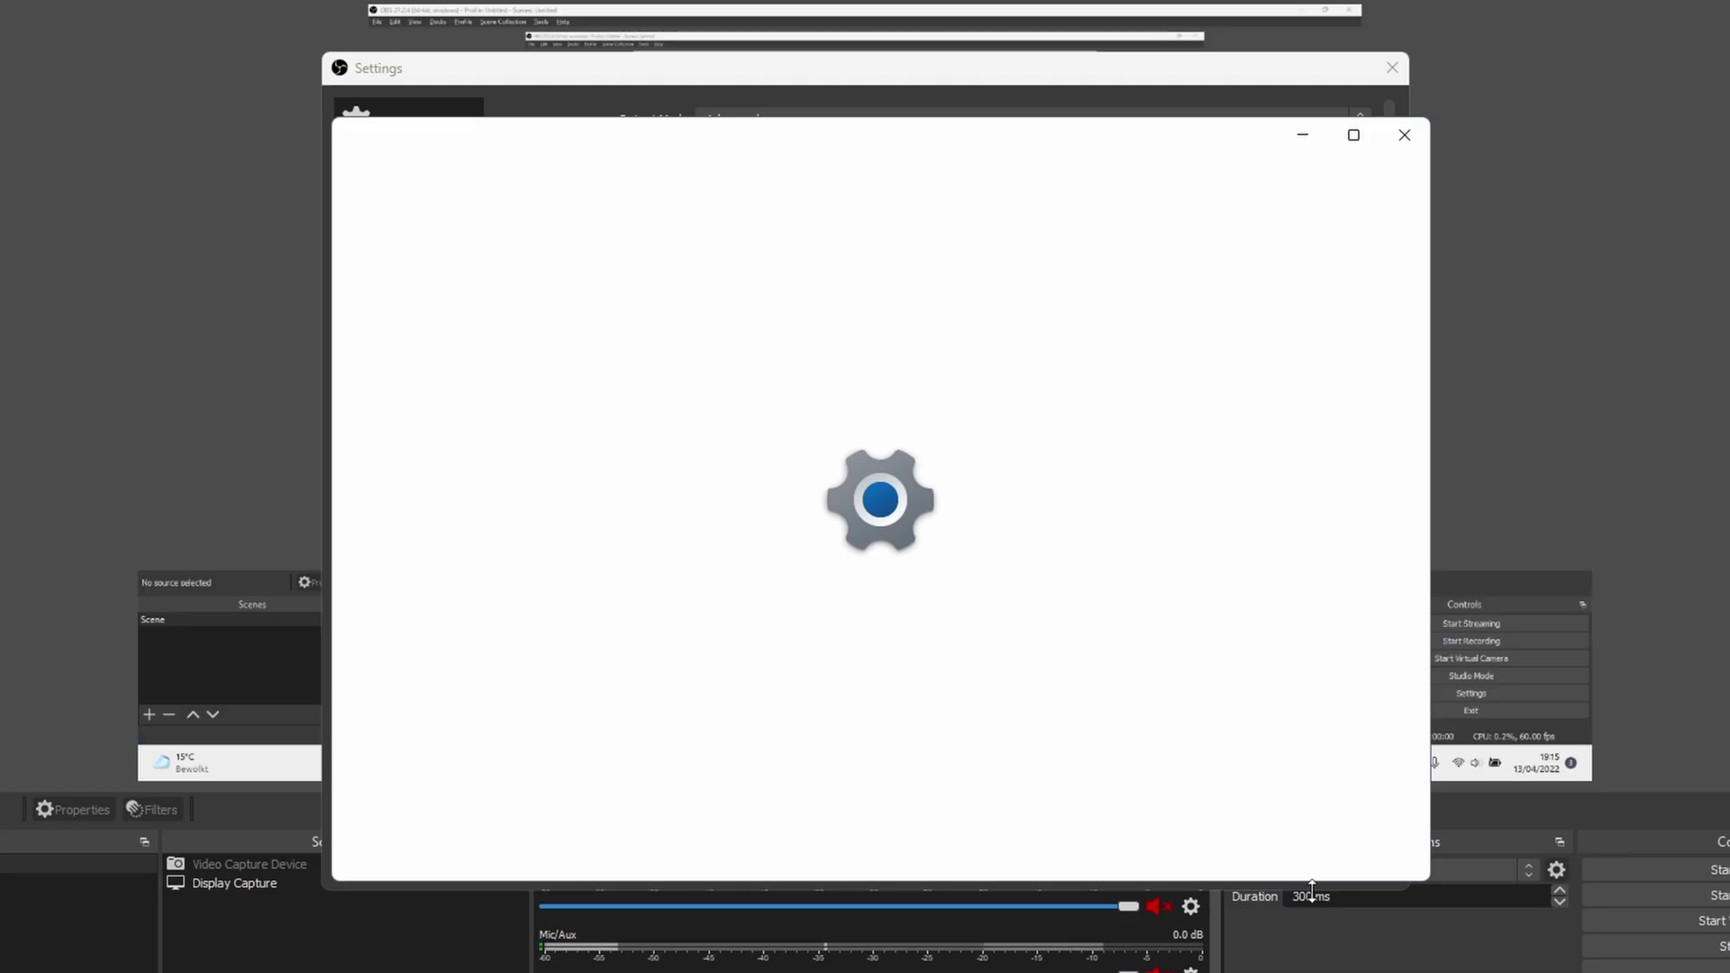
{"action": "scroll", "coordinate": [1240, 772], "scroll_direction": "down", "scroll_amount": 5}
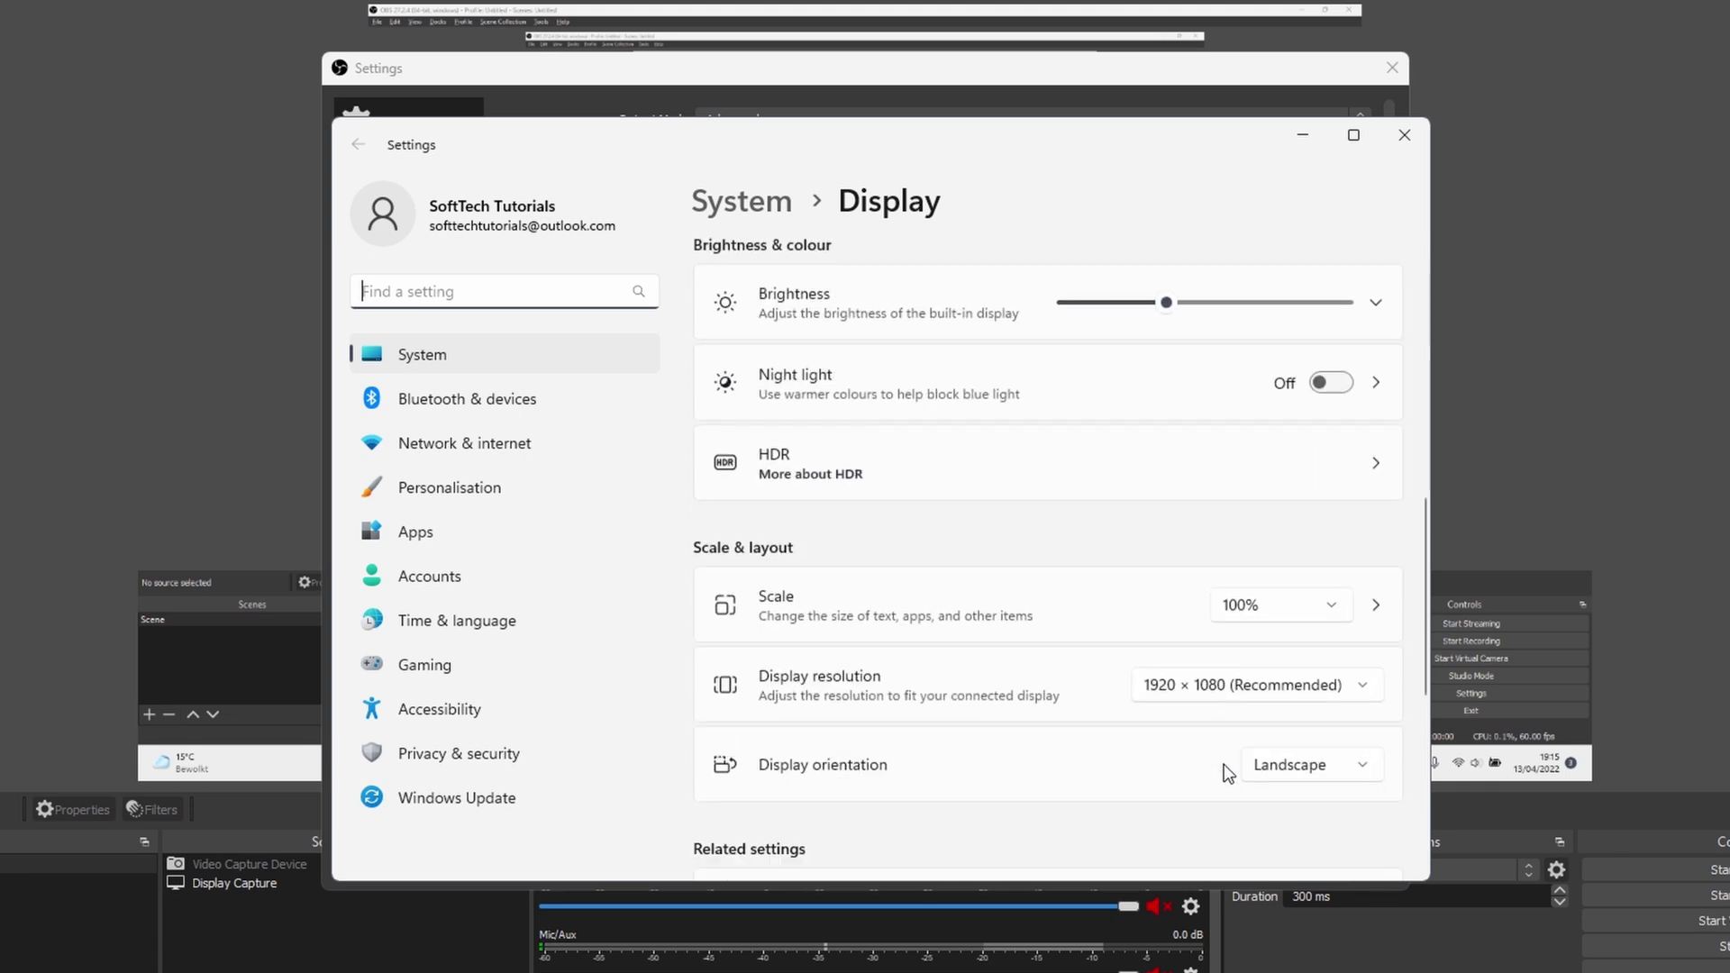
{"action": "left_click", "coordinate": [1306, 694]}
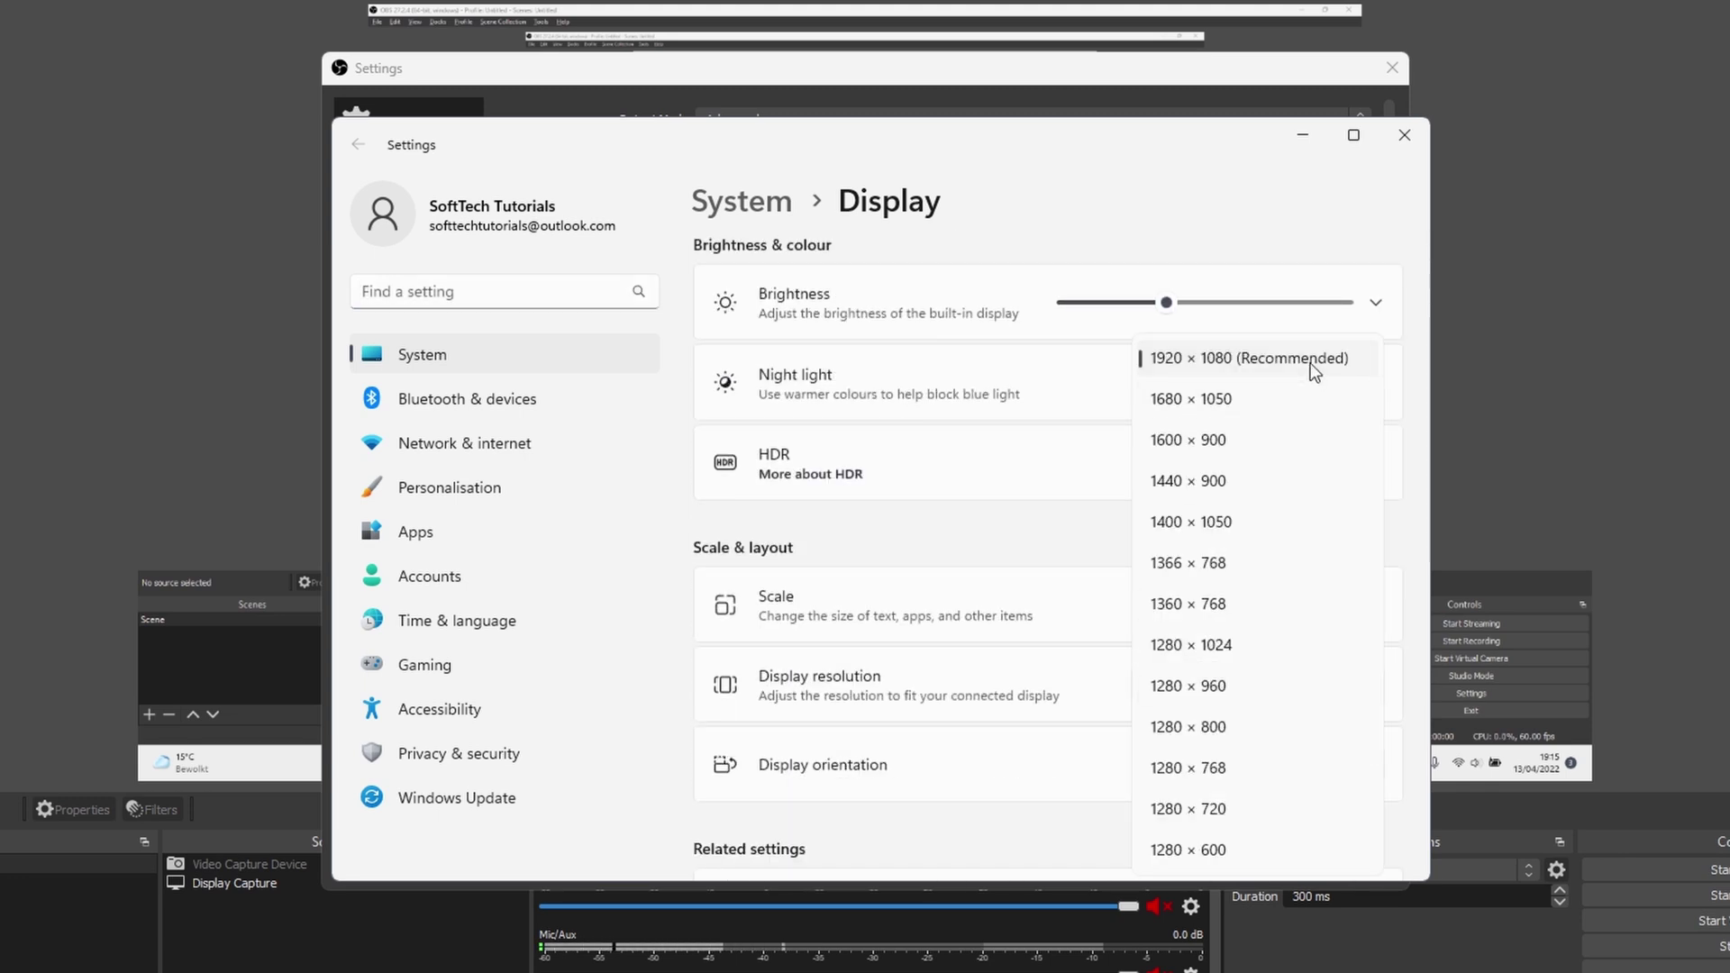
{"action": "left_click", "coordinate": [1406, 136]}
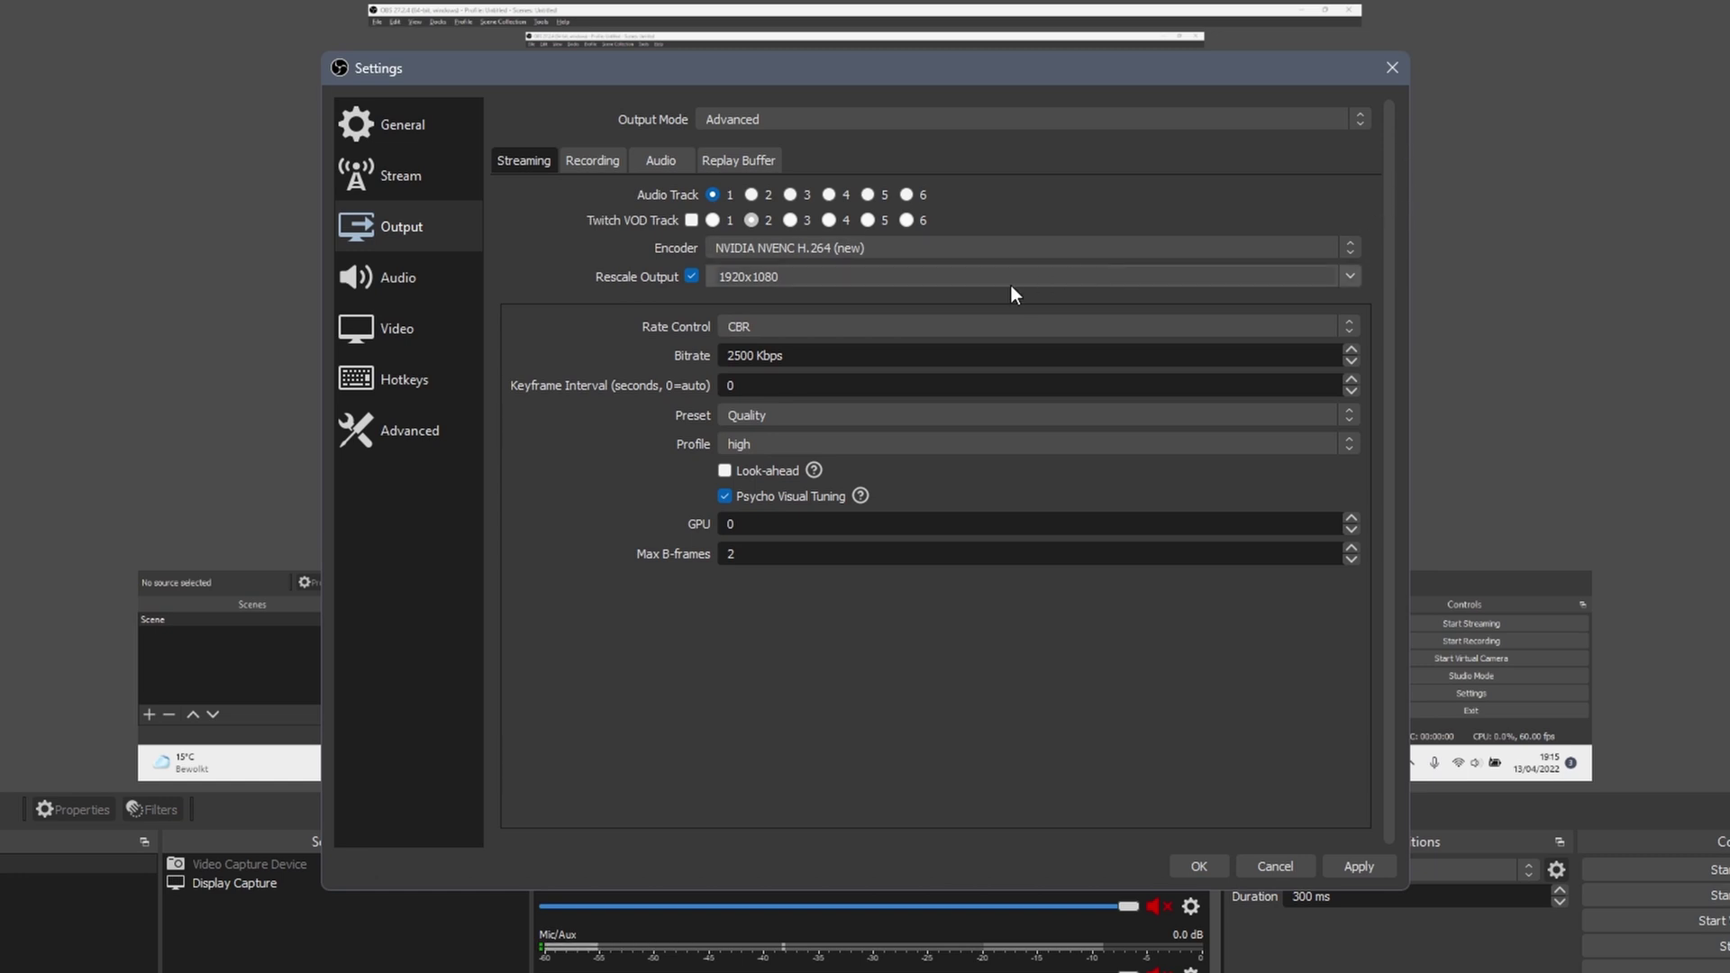
{"action": "left_click", "coordinate": [1351, 276]}
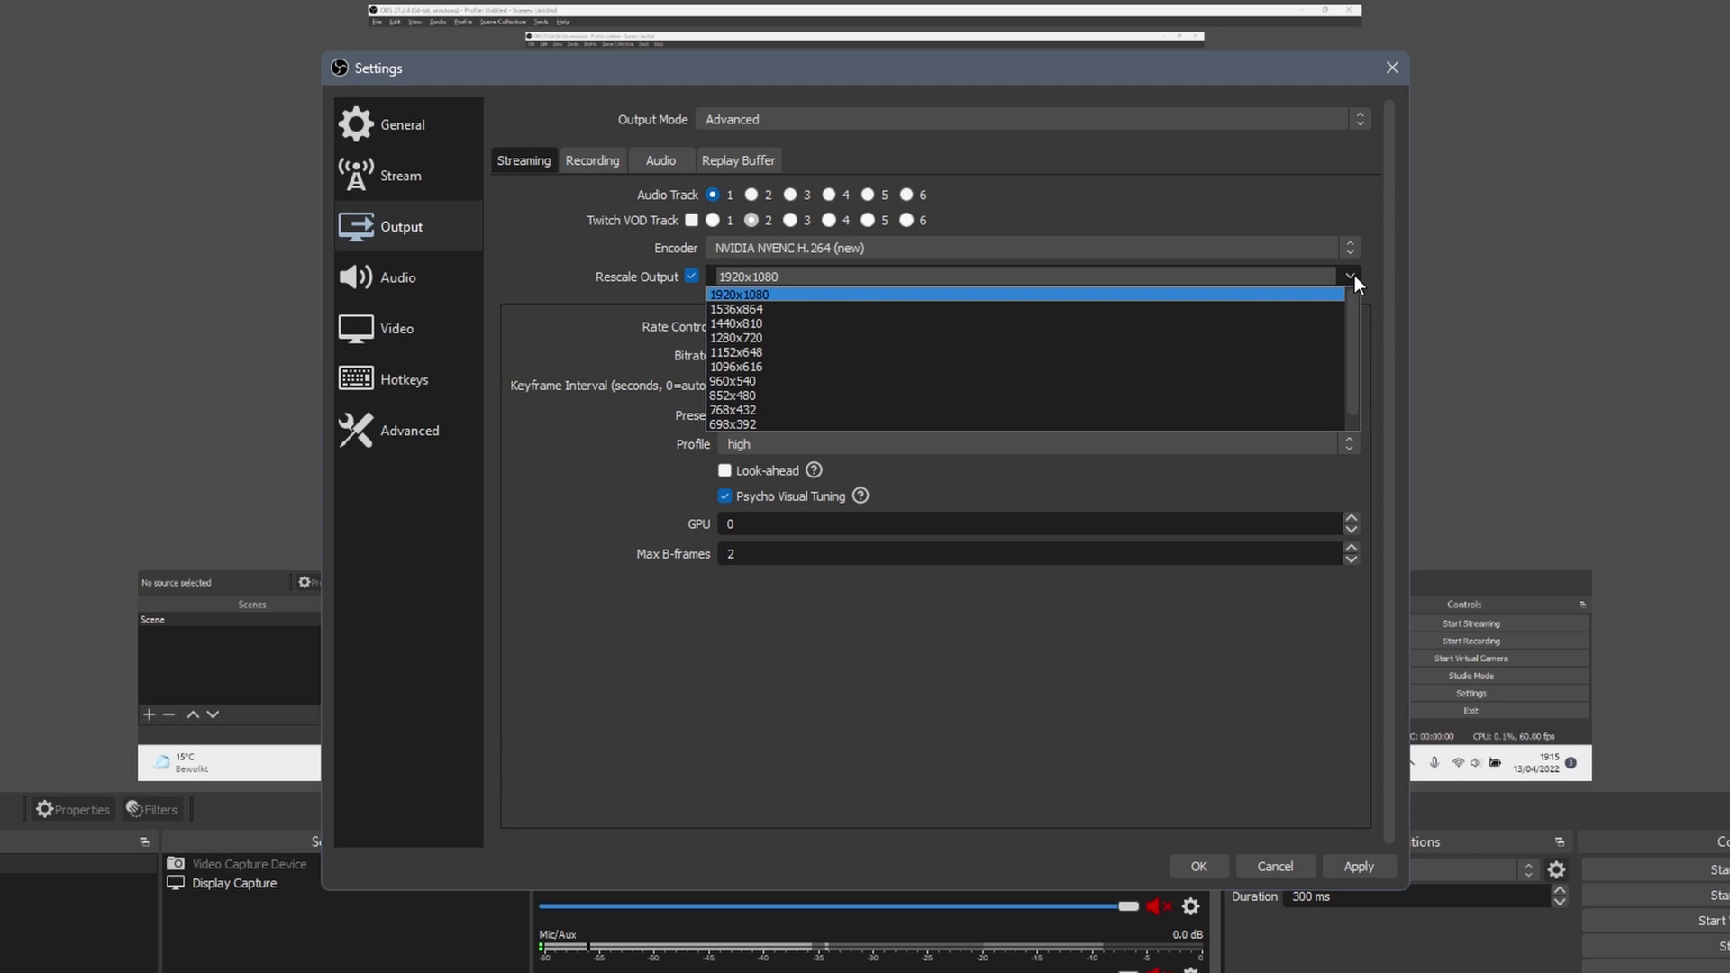
{"action": "left_click", "coordinate": [1220, 339]}
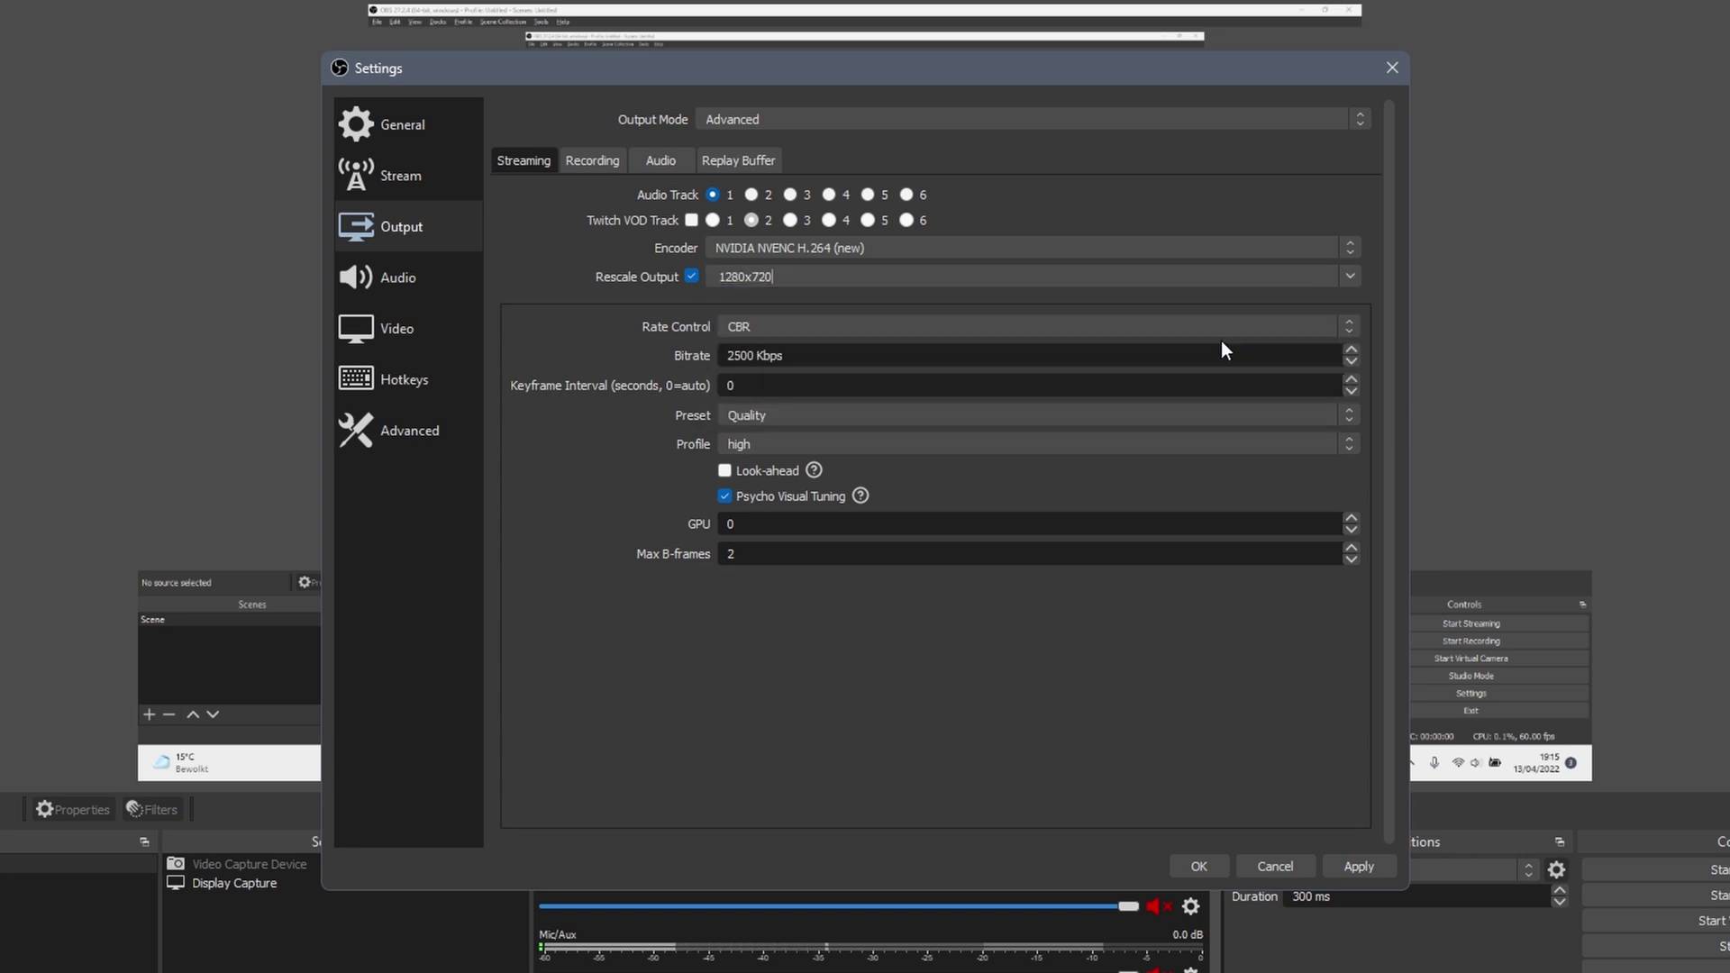
{"action": "left_click", "coordinate": [1346, 285]}
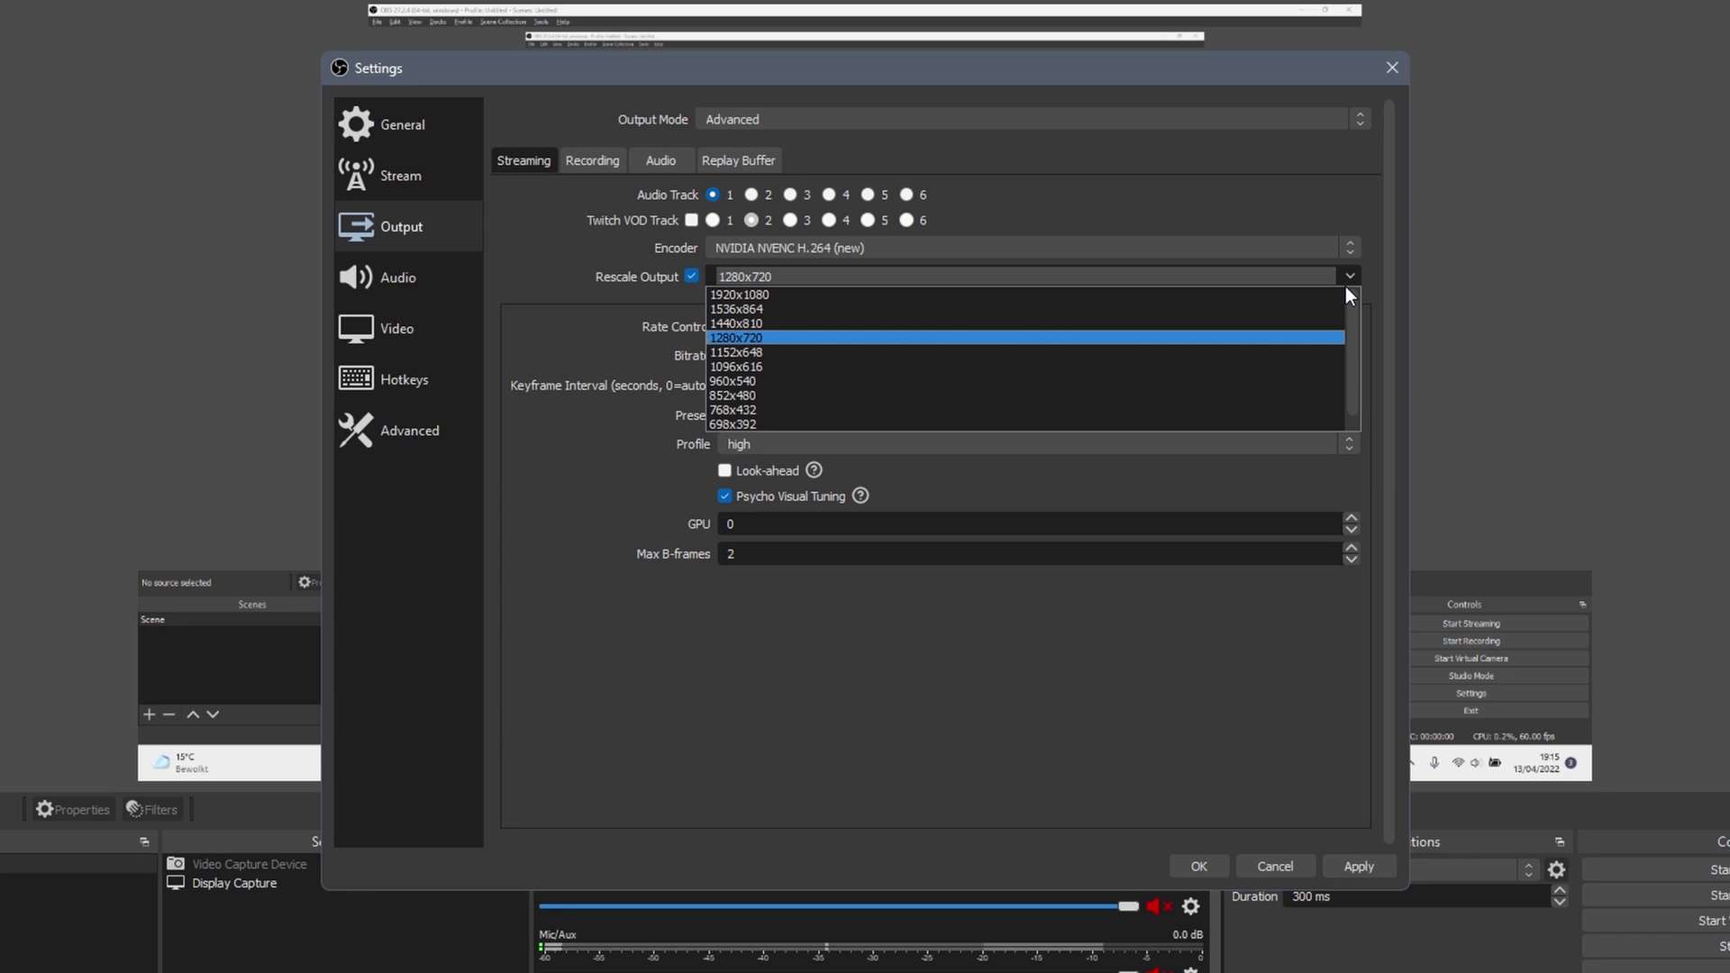
{"action": "left_click", "coordinate": [1177, 297]}
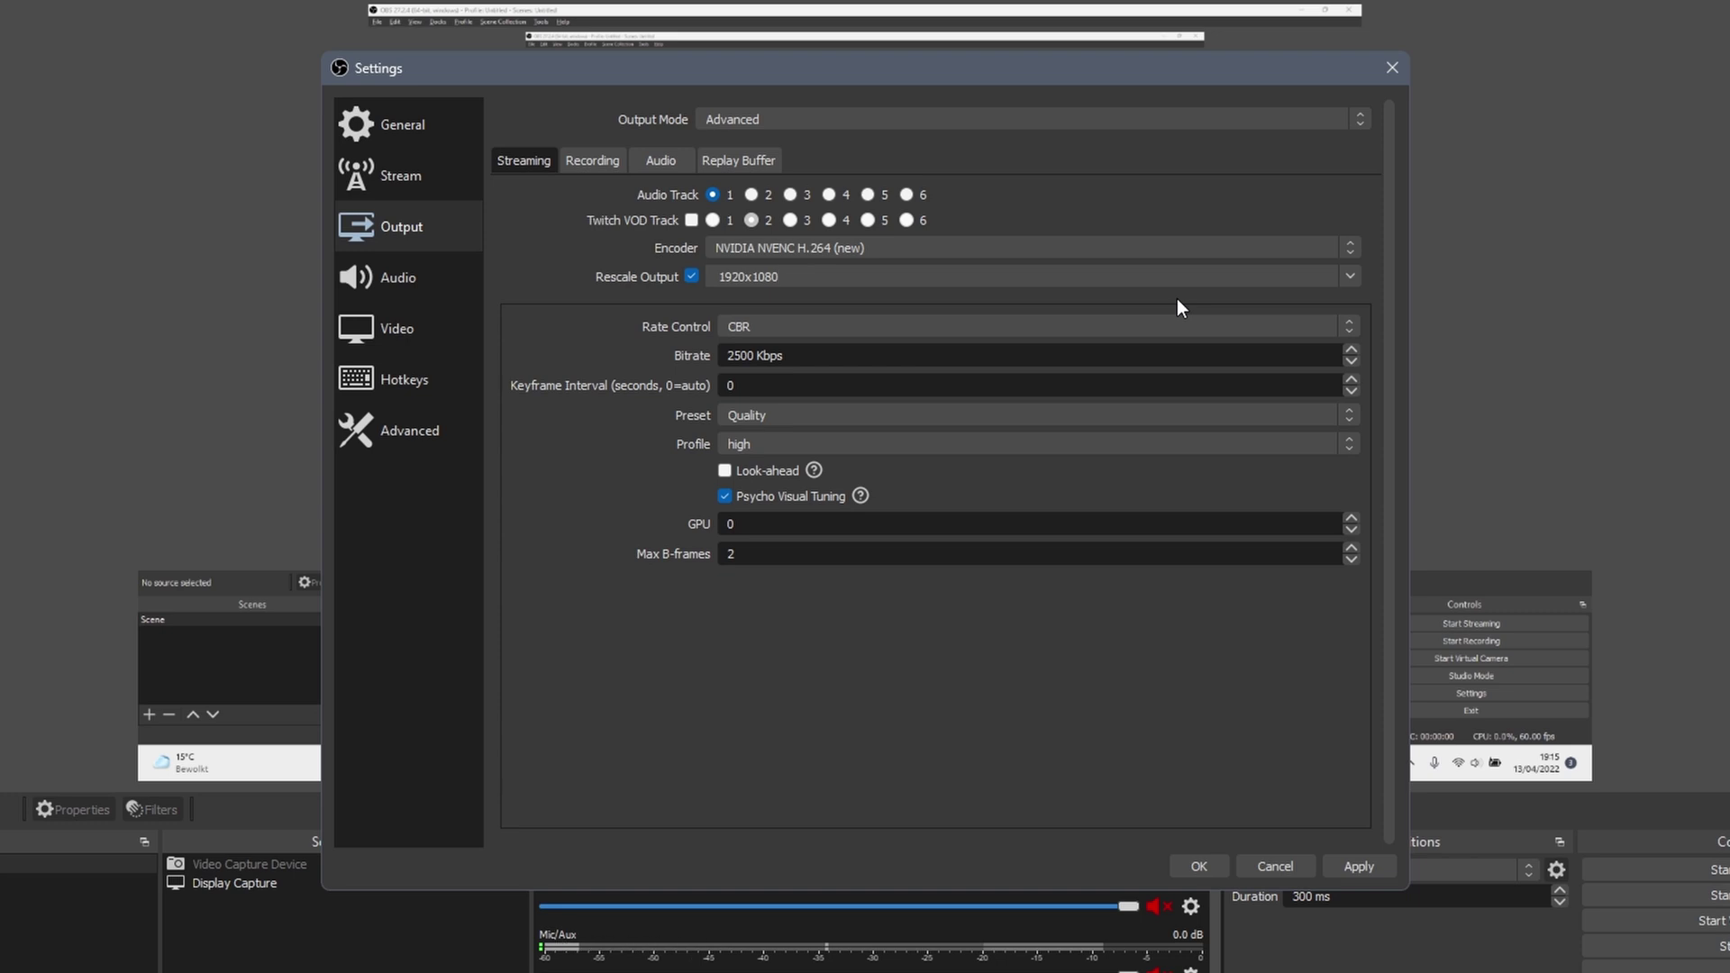
{"action": "left_click", "coordinate": [1161, 323]}
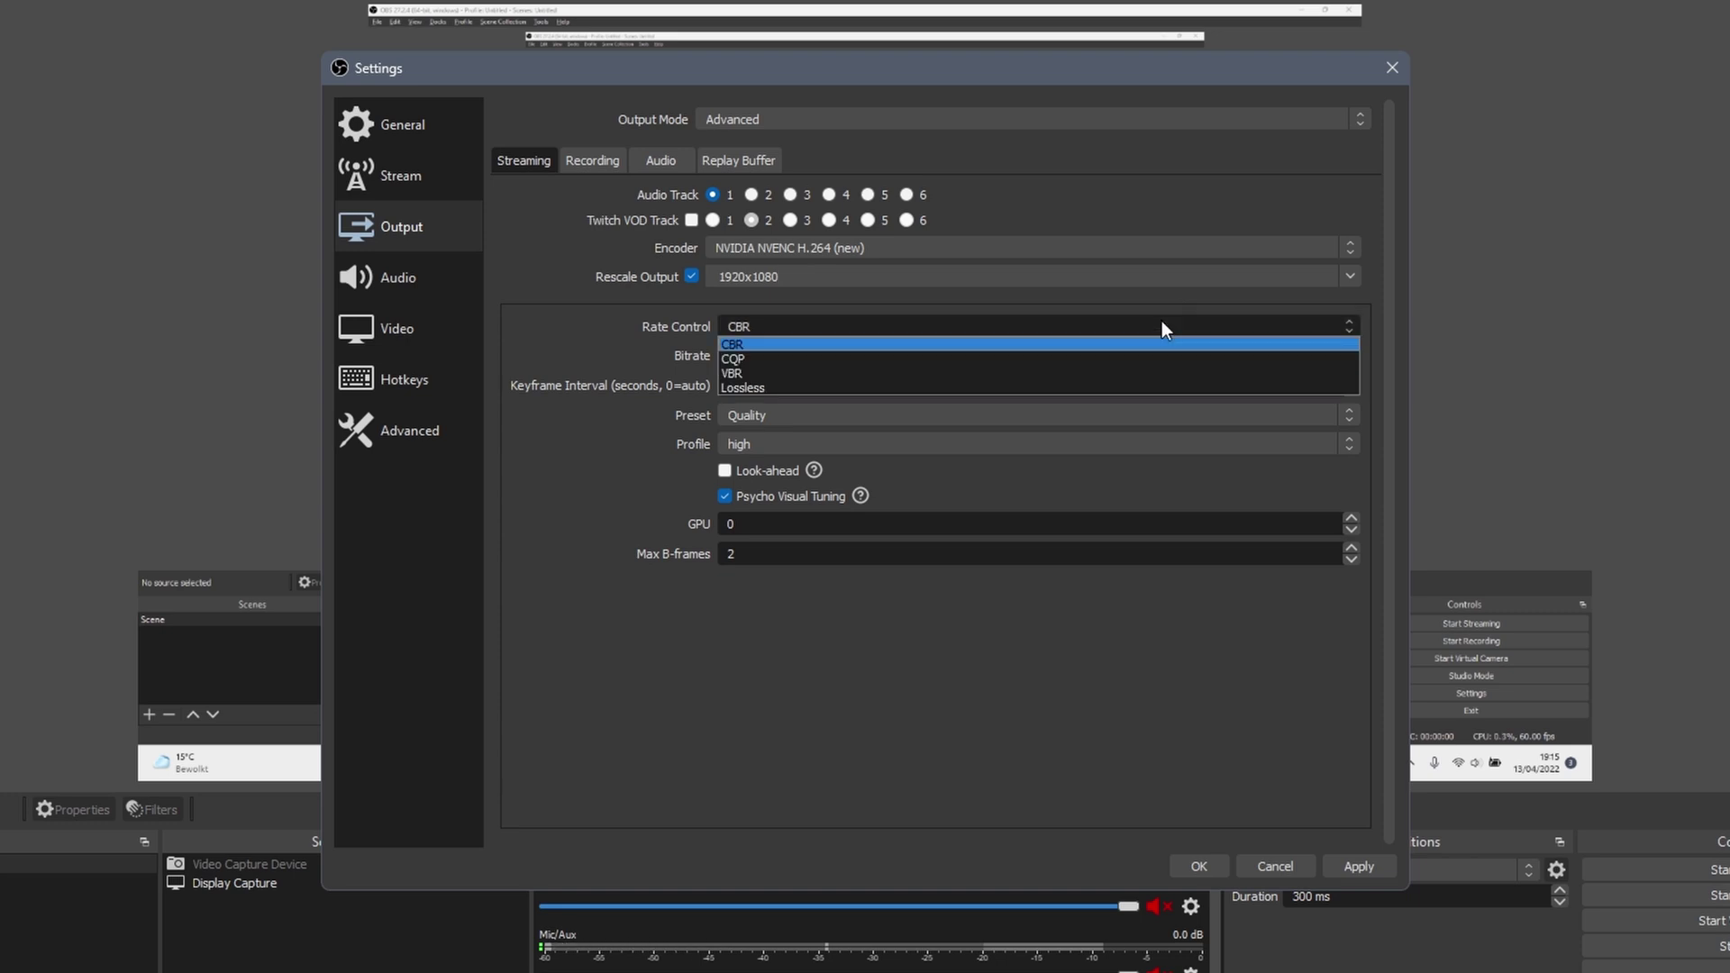
{"action": "left_click", "coordinate": [1154, 343]}
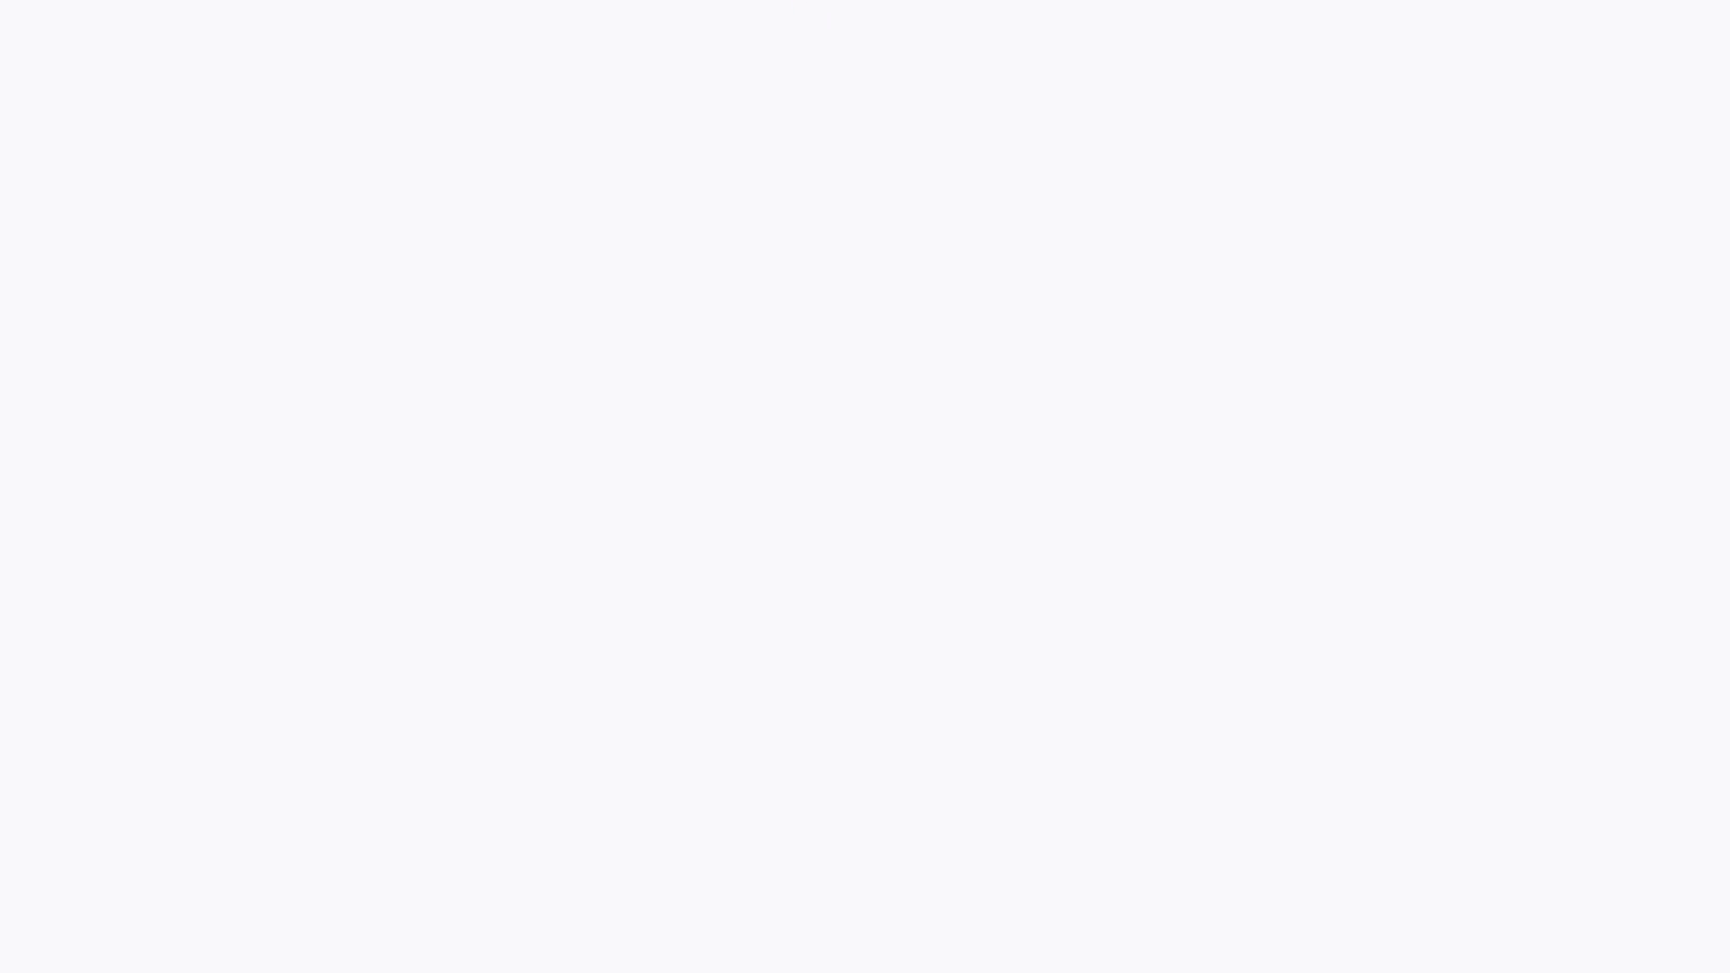
{"action": "type", "text": "speed"}
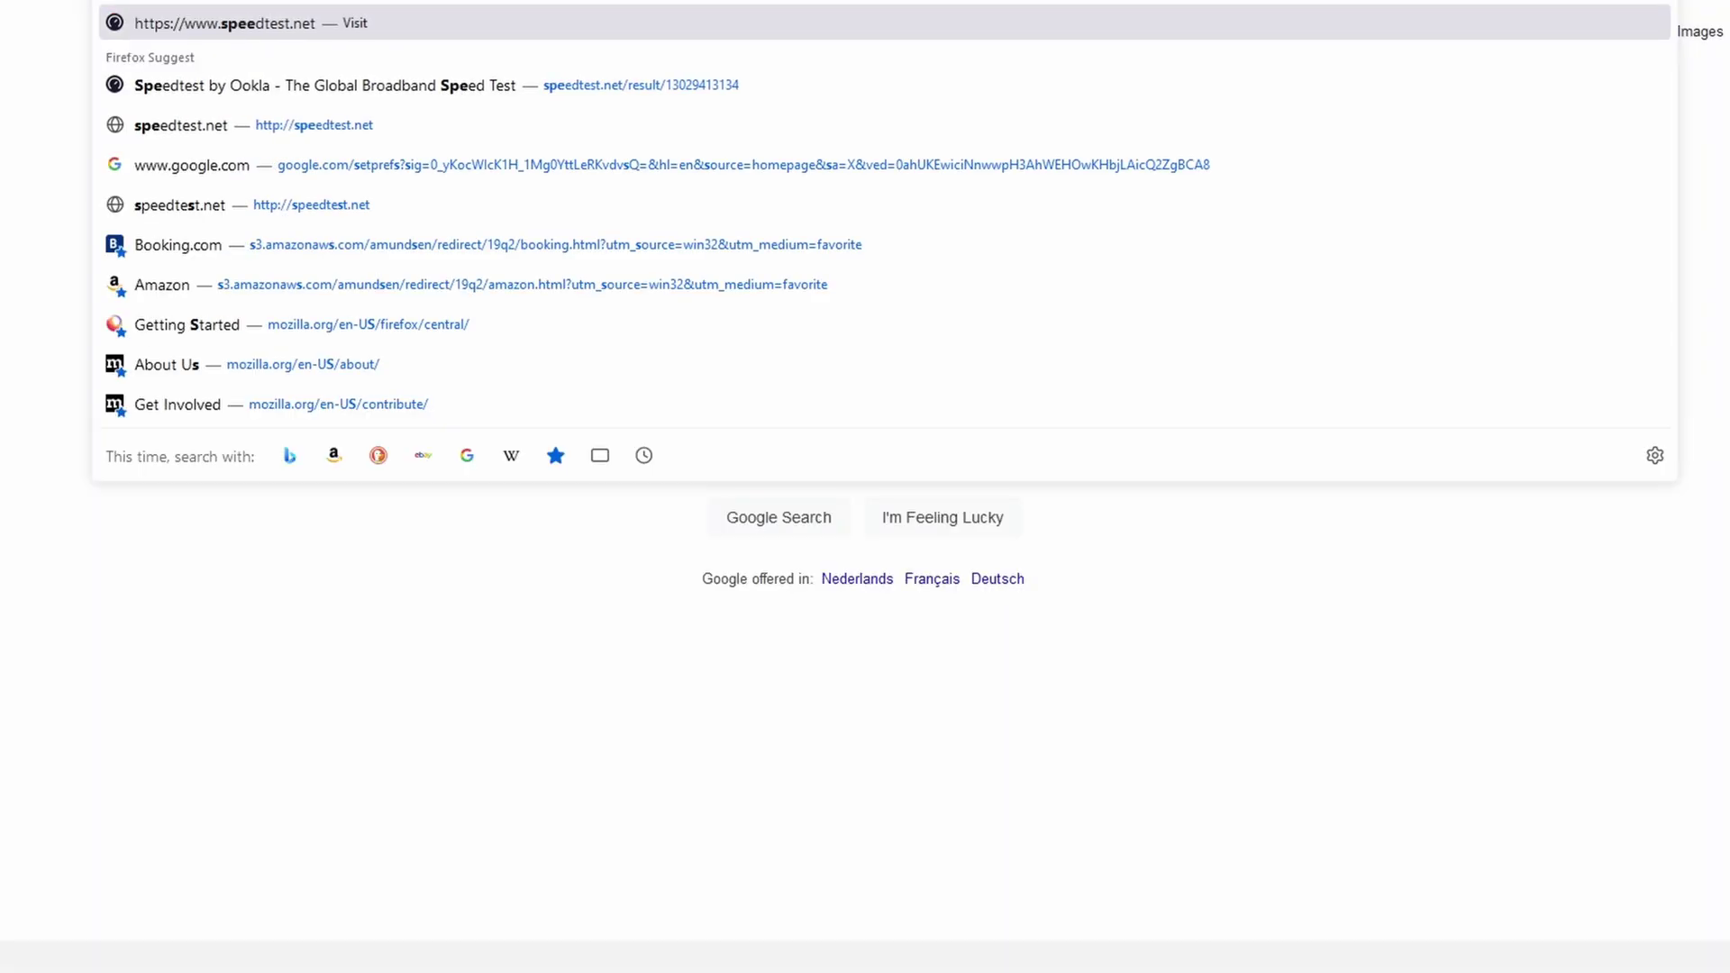
Load speedtest.net and start an internet connection speed test
{"action": "key", "text": "Return"}
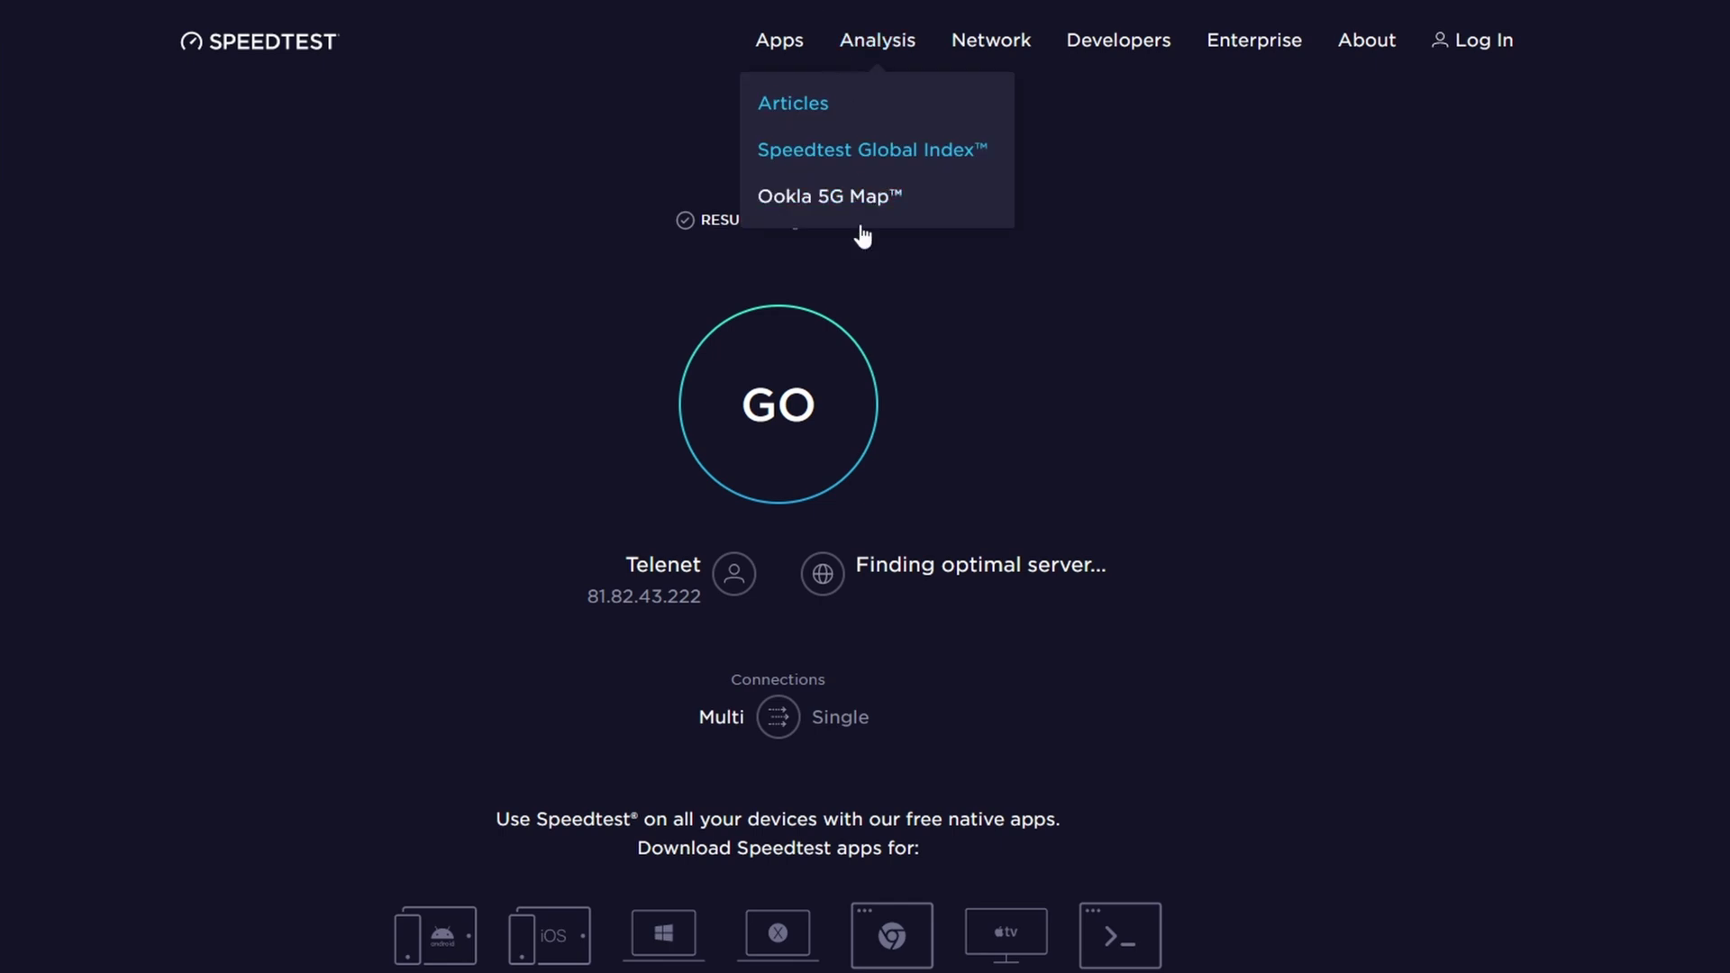
{"action": "left_click", "coordinate": [791, 417]}
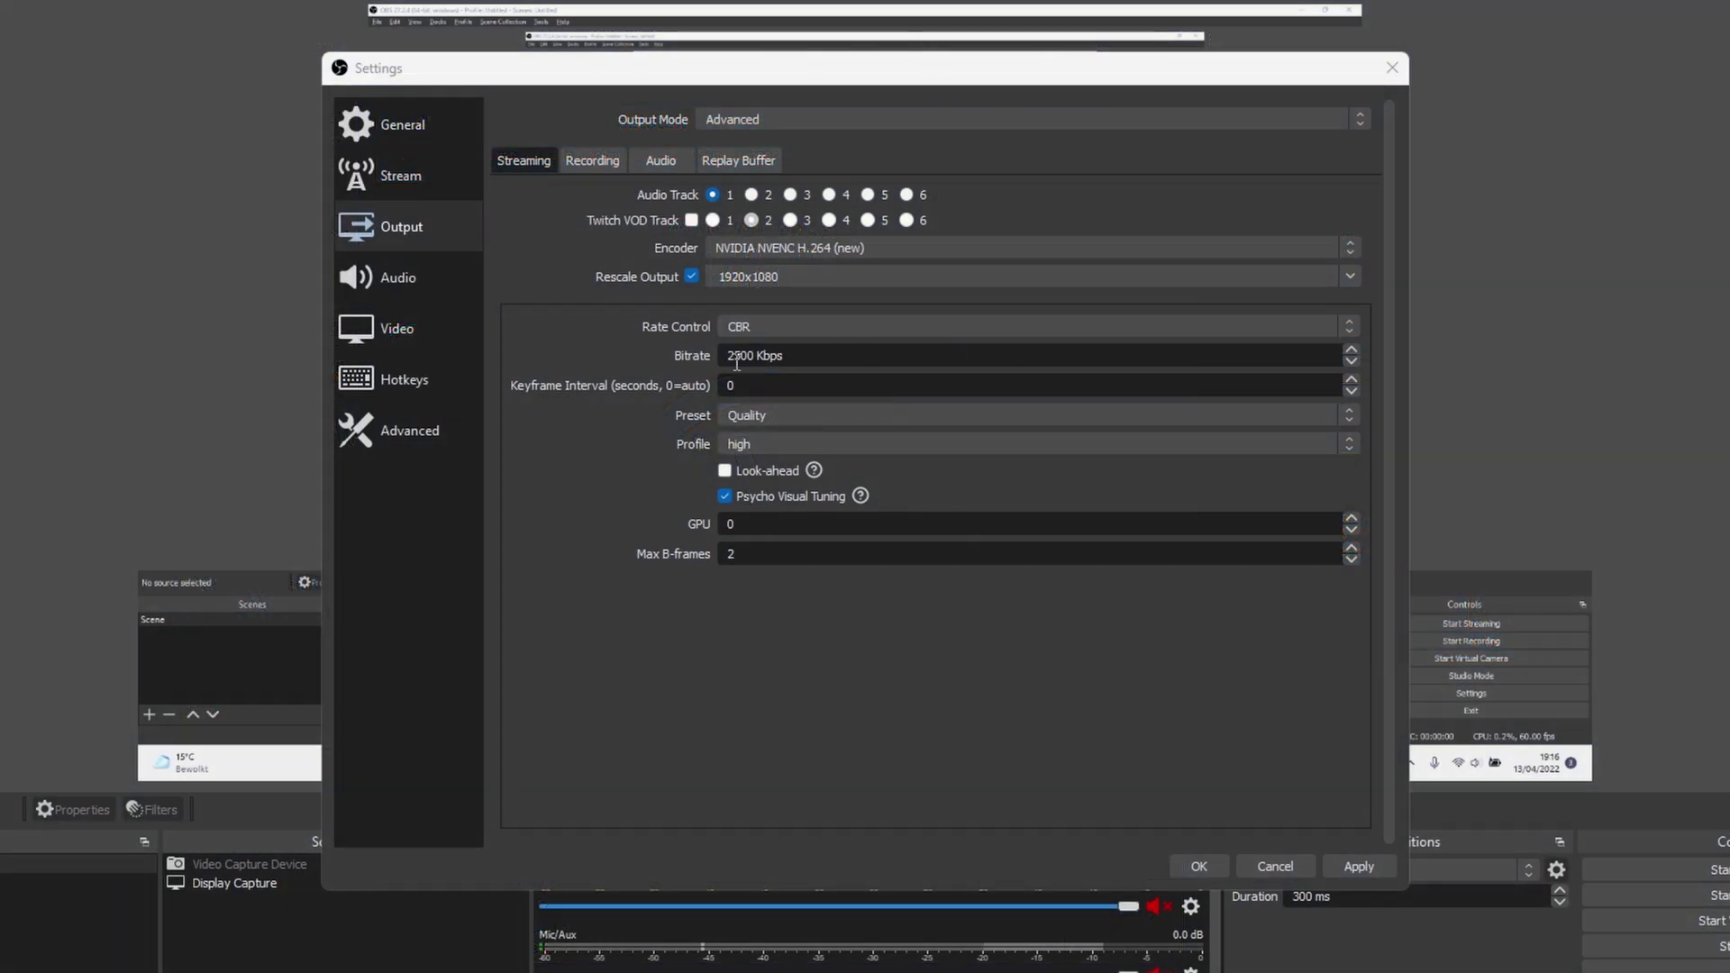
Give NVENC streaming 5000 Kbps bitrate, keyframe interval 2, Quality preset and main profile, then apply
{"action": "double_click", "coordinate": [737, 357]}
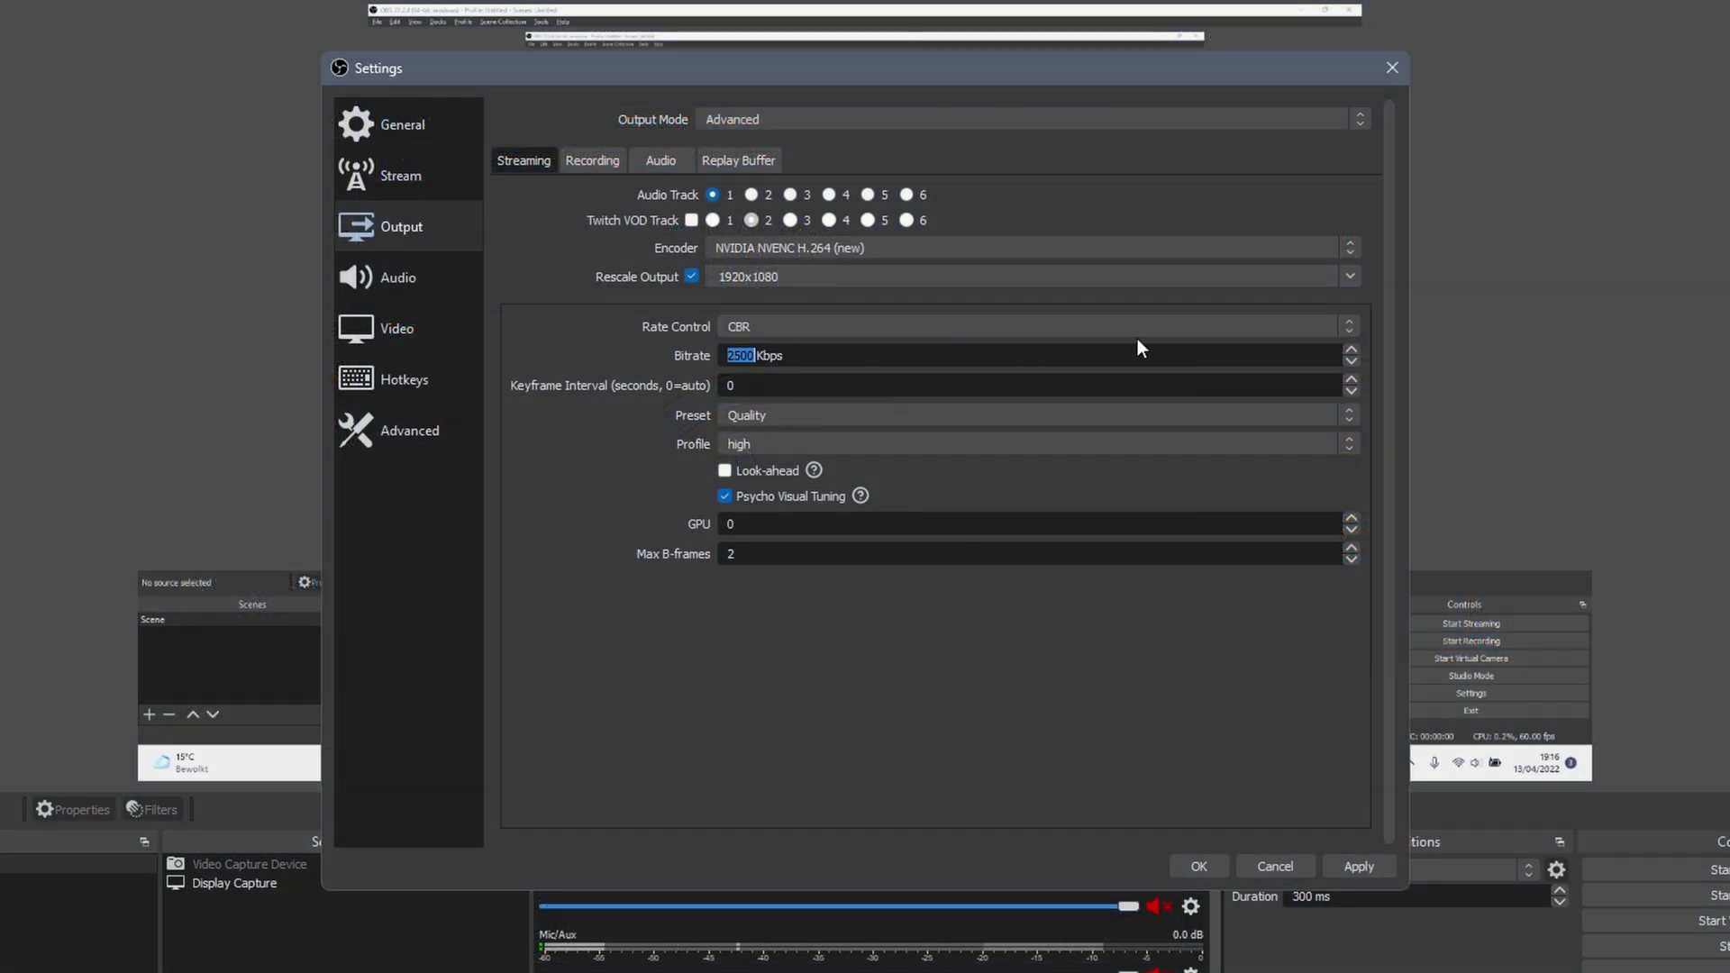
{"action": "type", "text": "5000"}
{"action": "double_click", "coordinate": [823, 388]}
{"action": "type", "text": "2"}
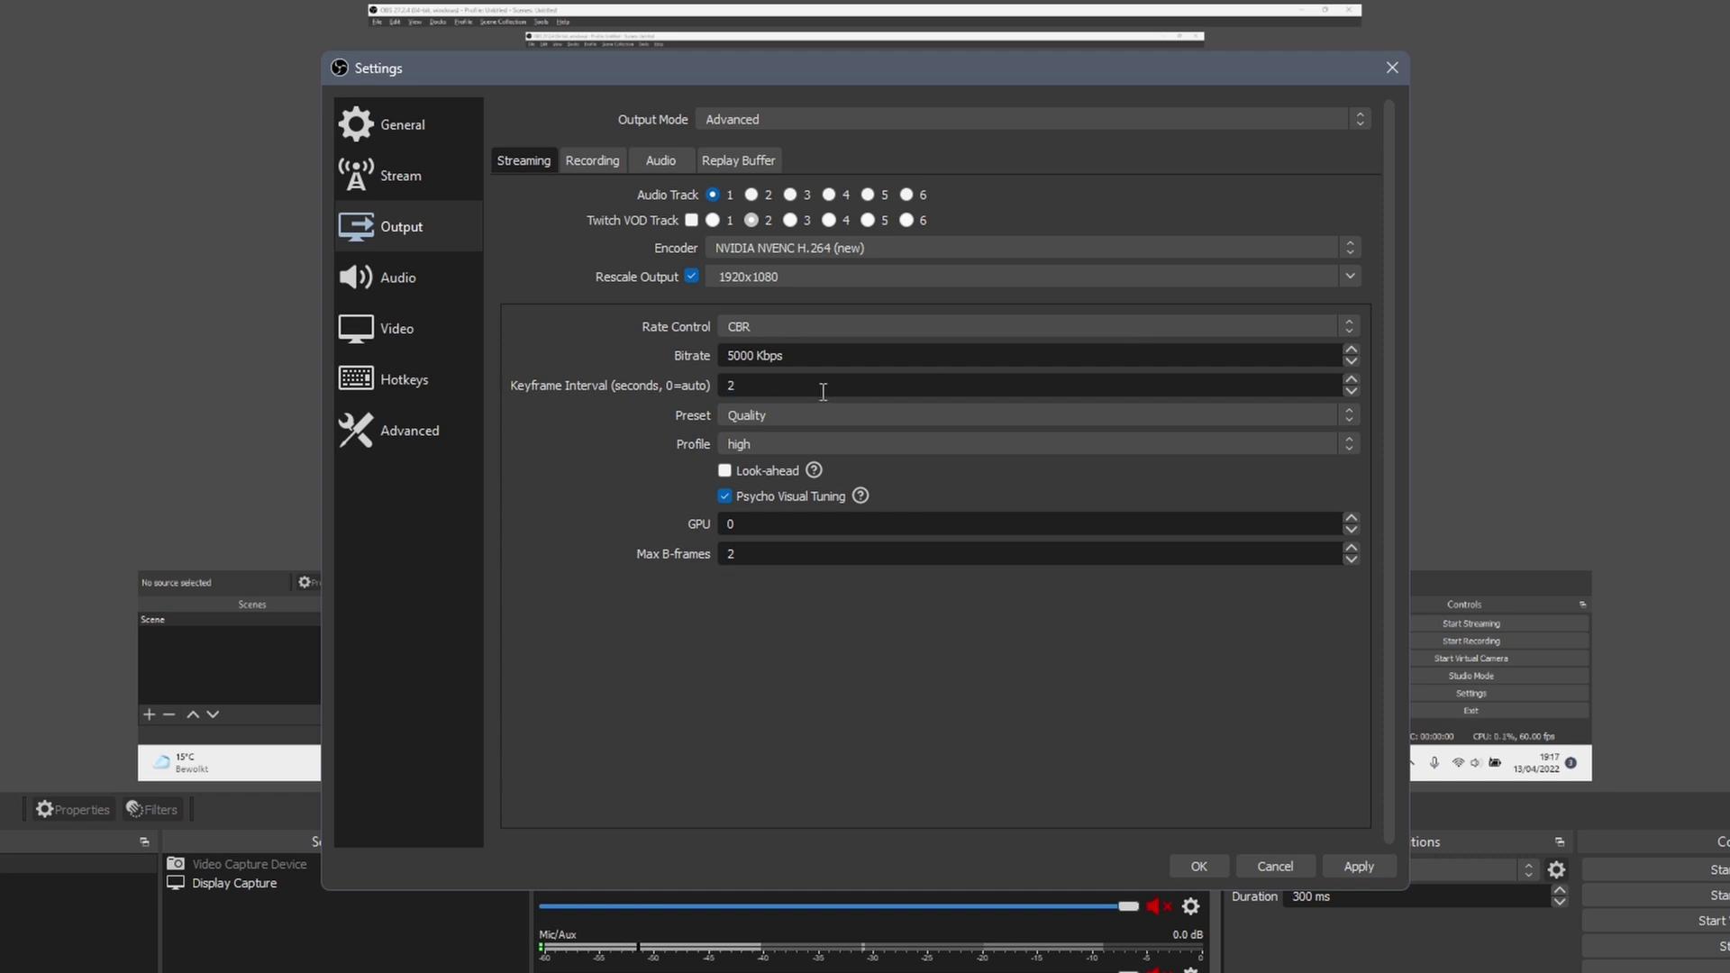
{"action": "left_click", "coordinate": [816, 415]}
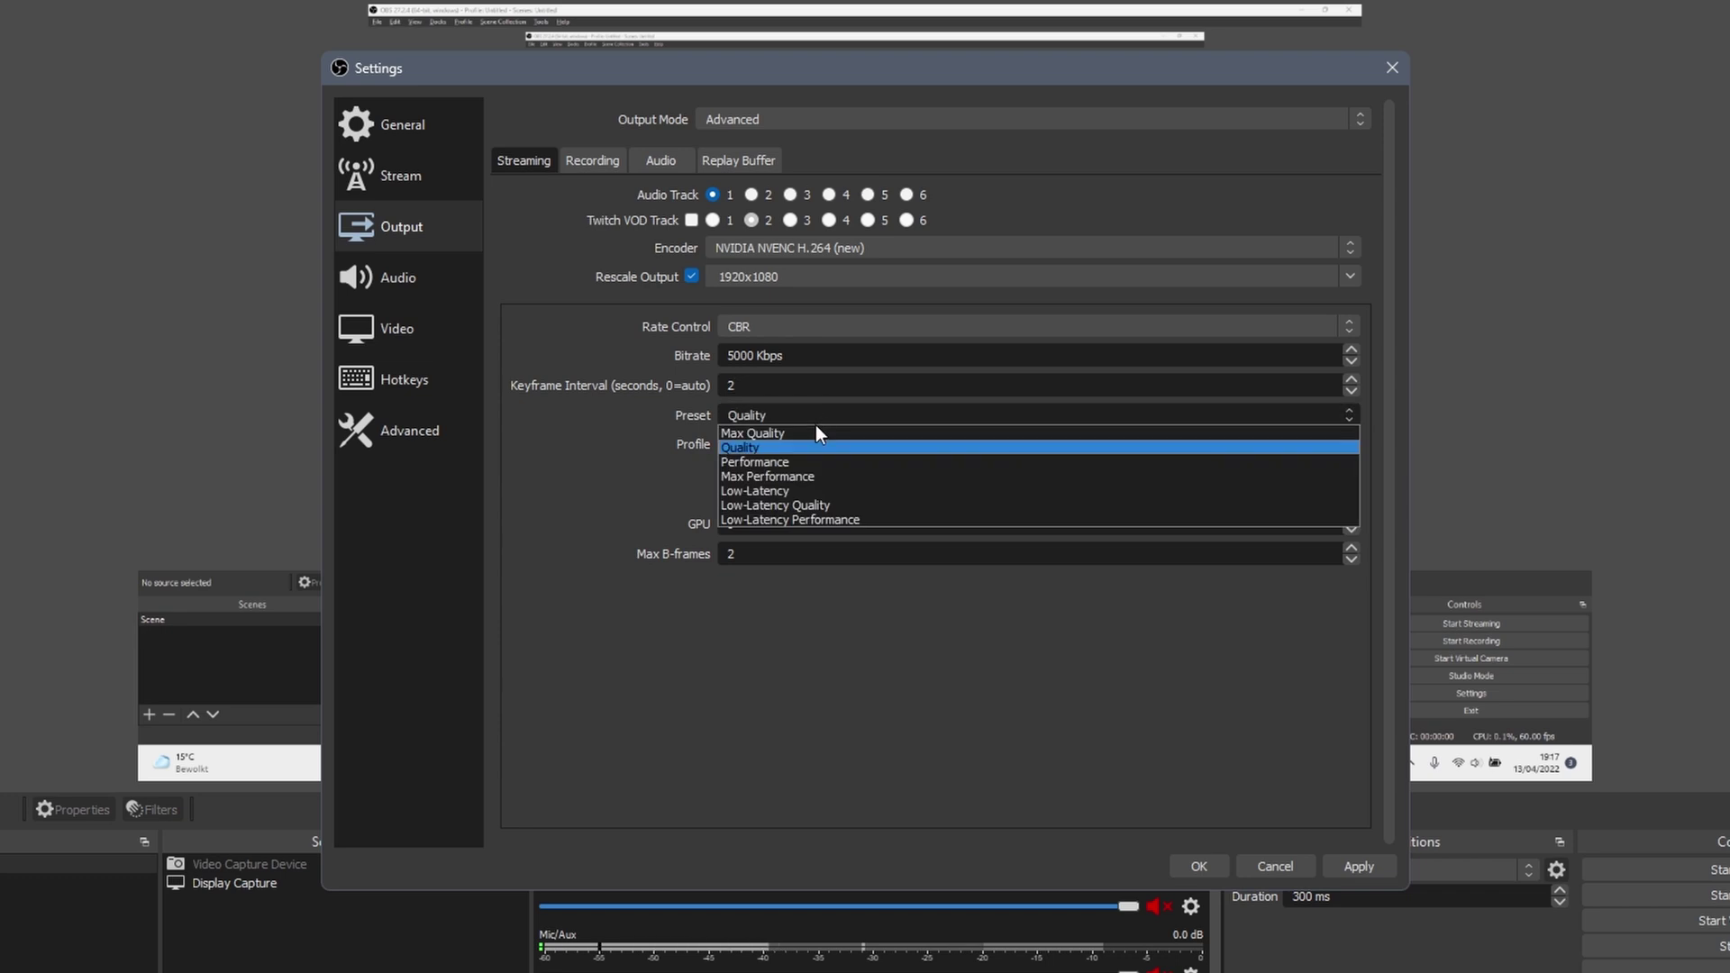
{"action": "left_click", "coordinate": [813, 447]}
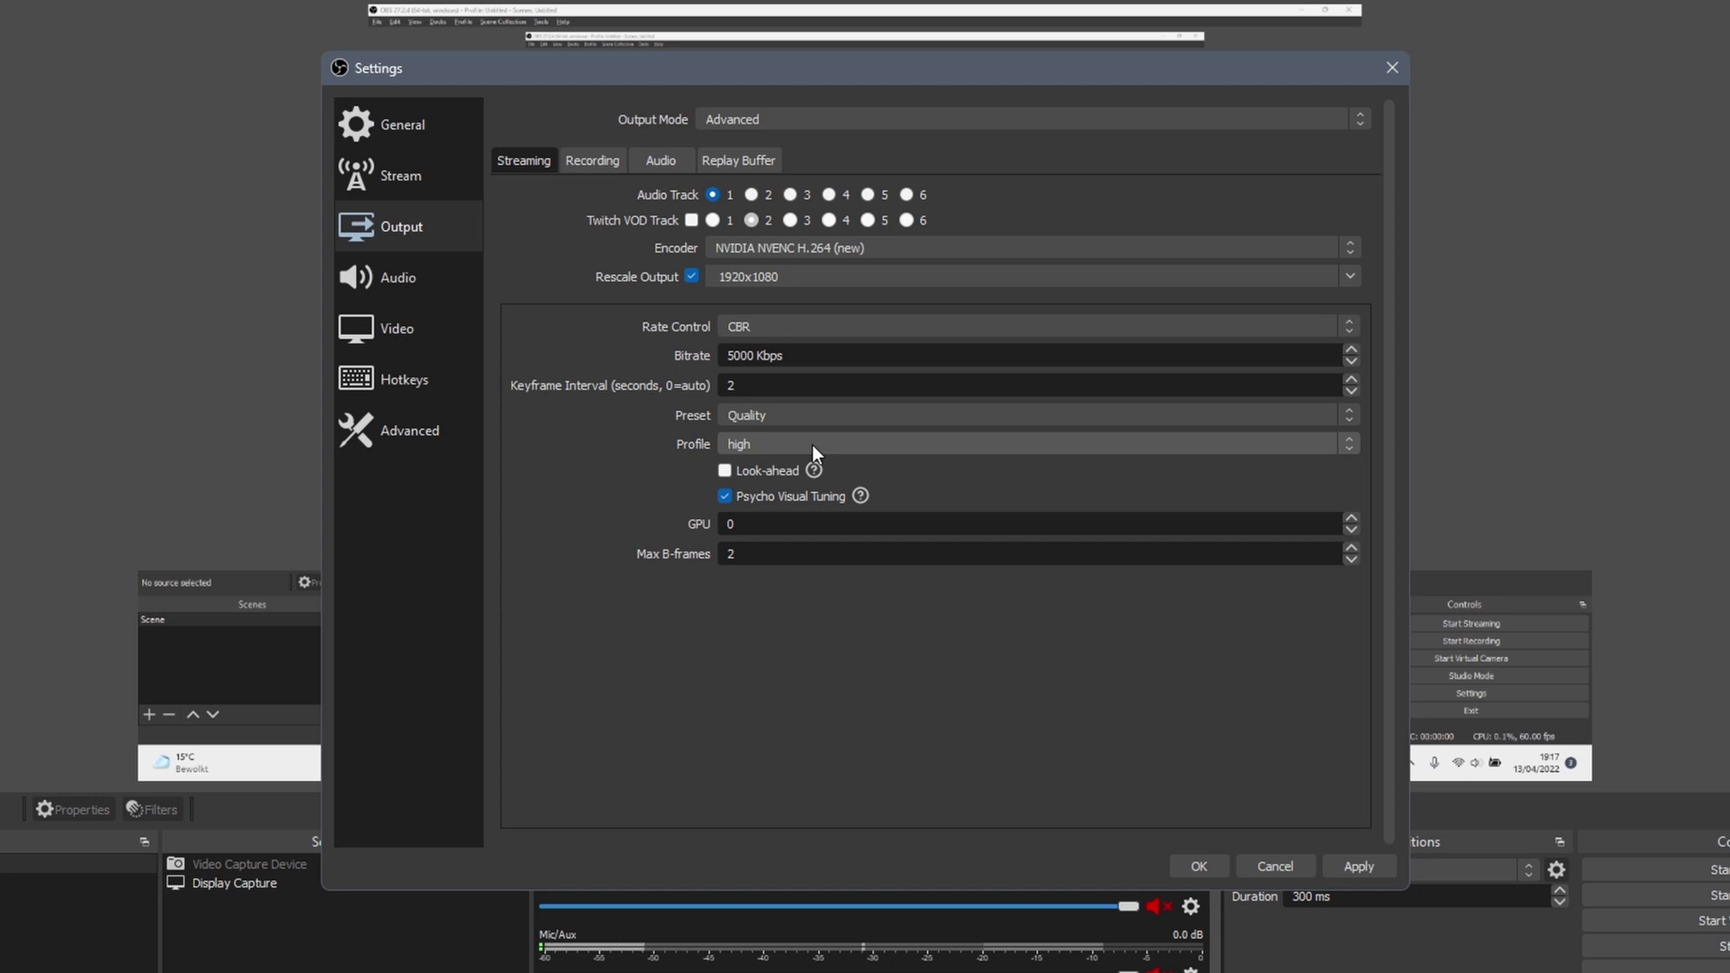
{"action": "left_click", "coordinate": [813, 446]}
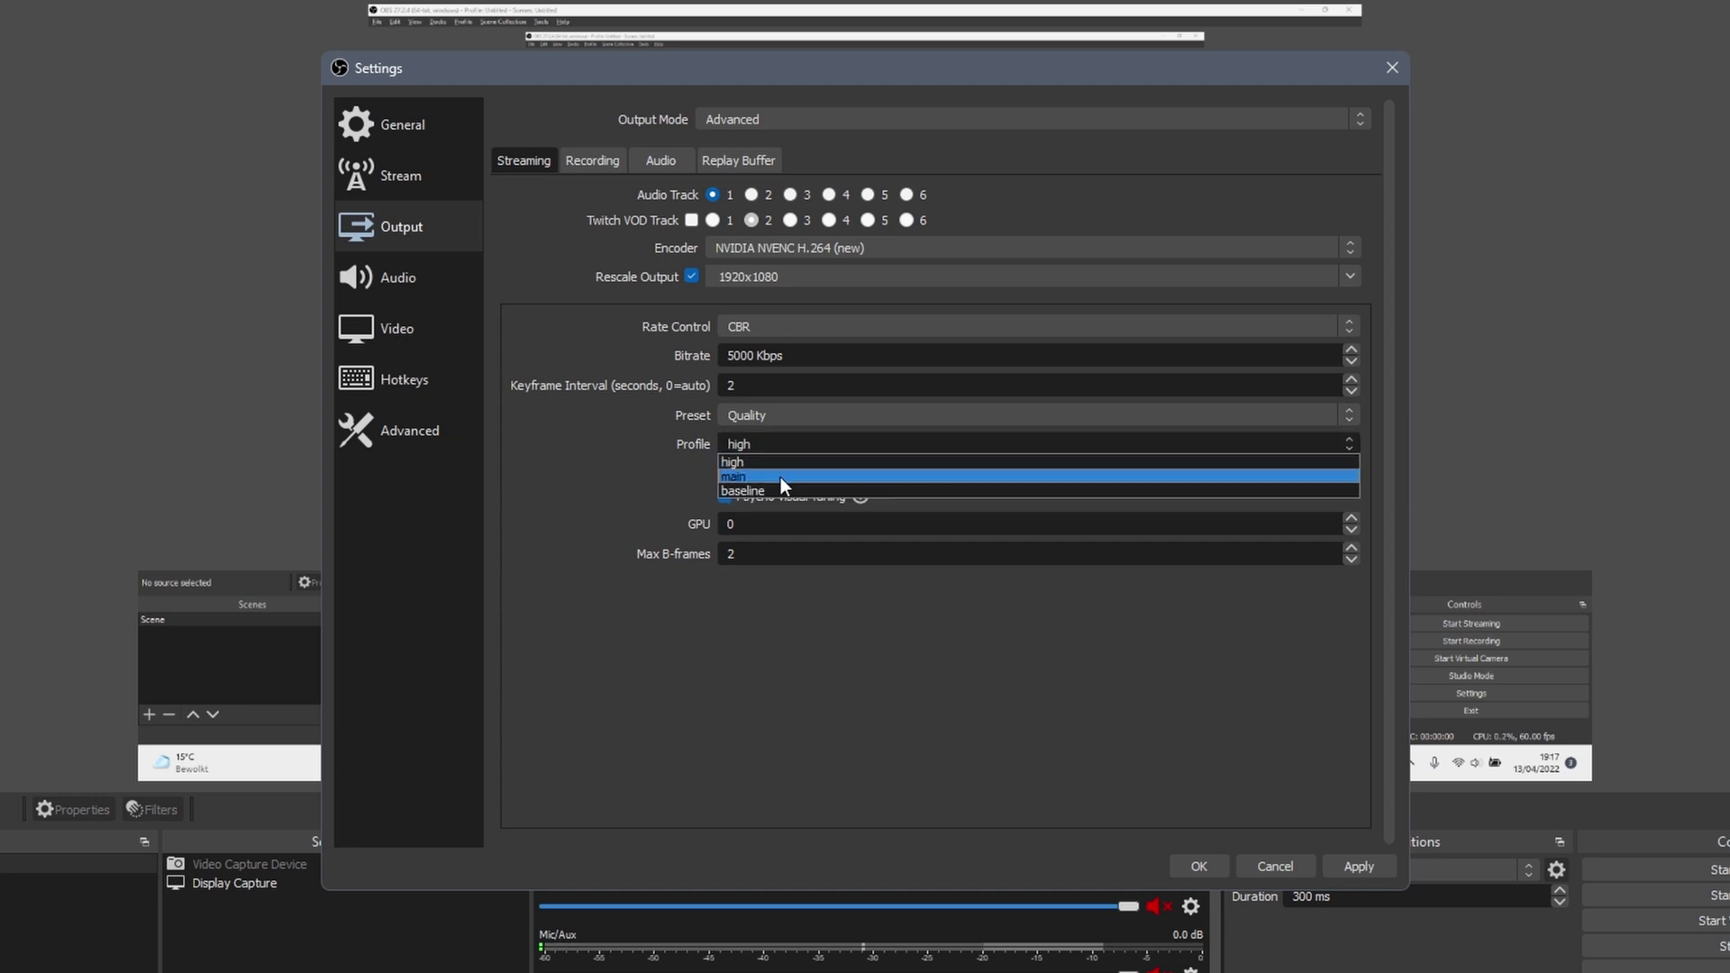
{"action": "left_click", "coordinate": [780, 478]}
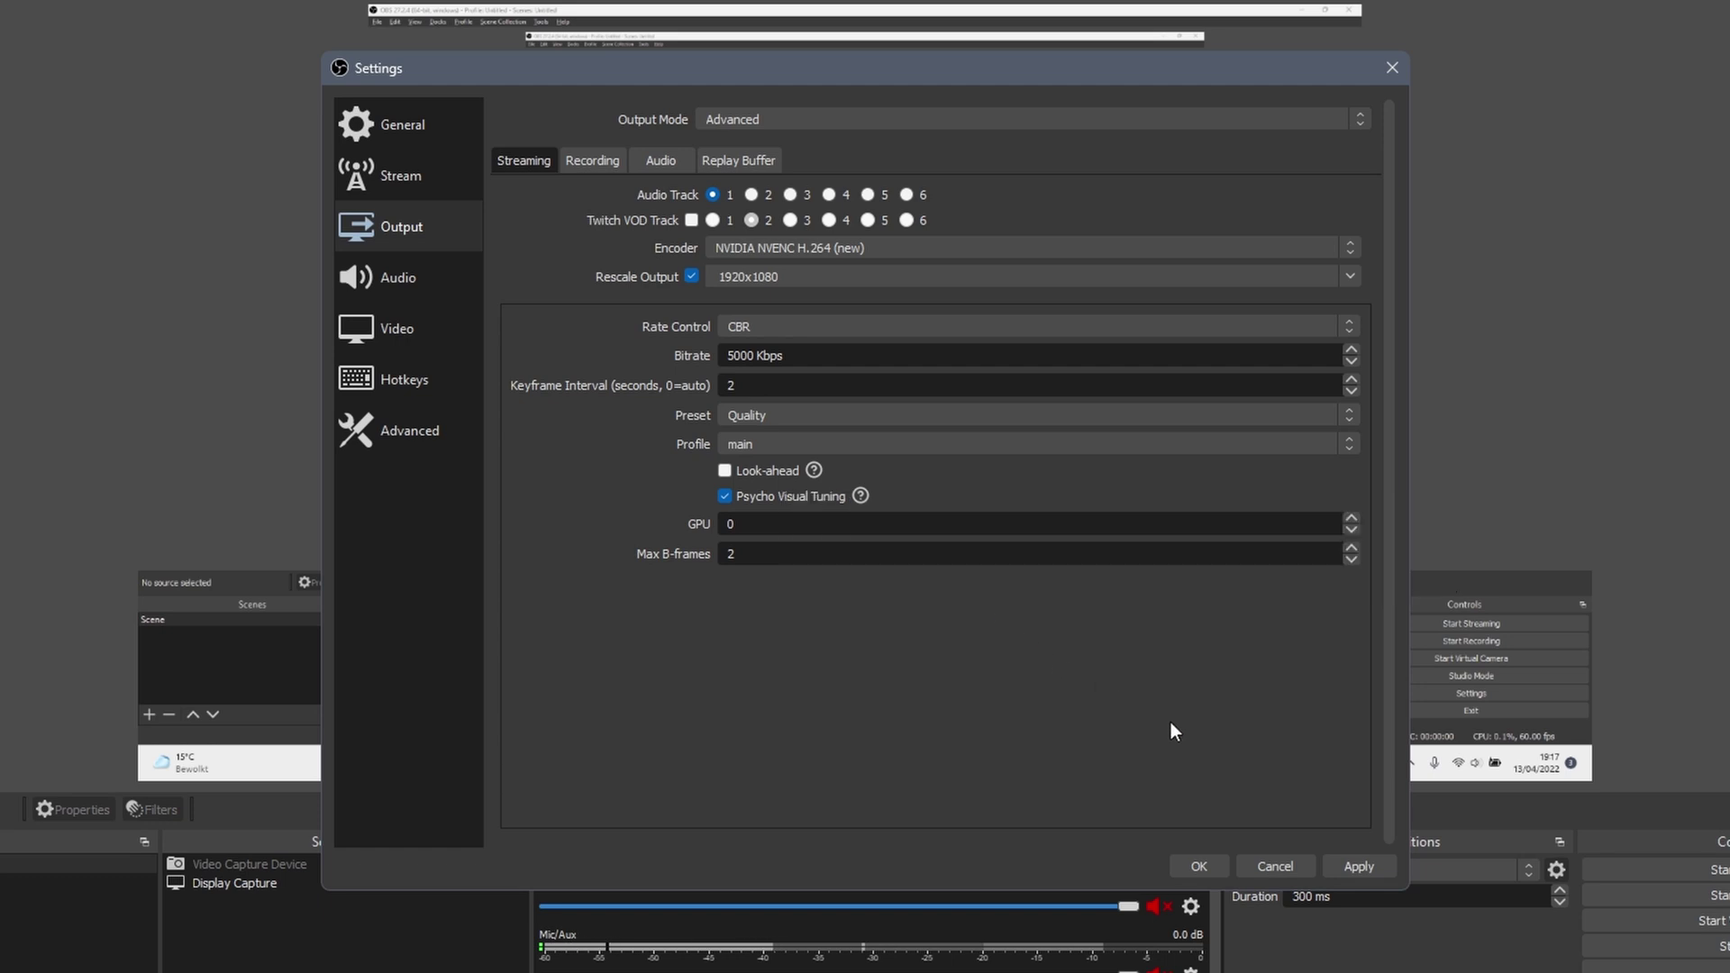
{"action": "left_click", "coordinate": [1354, 865]}
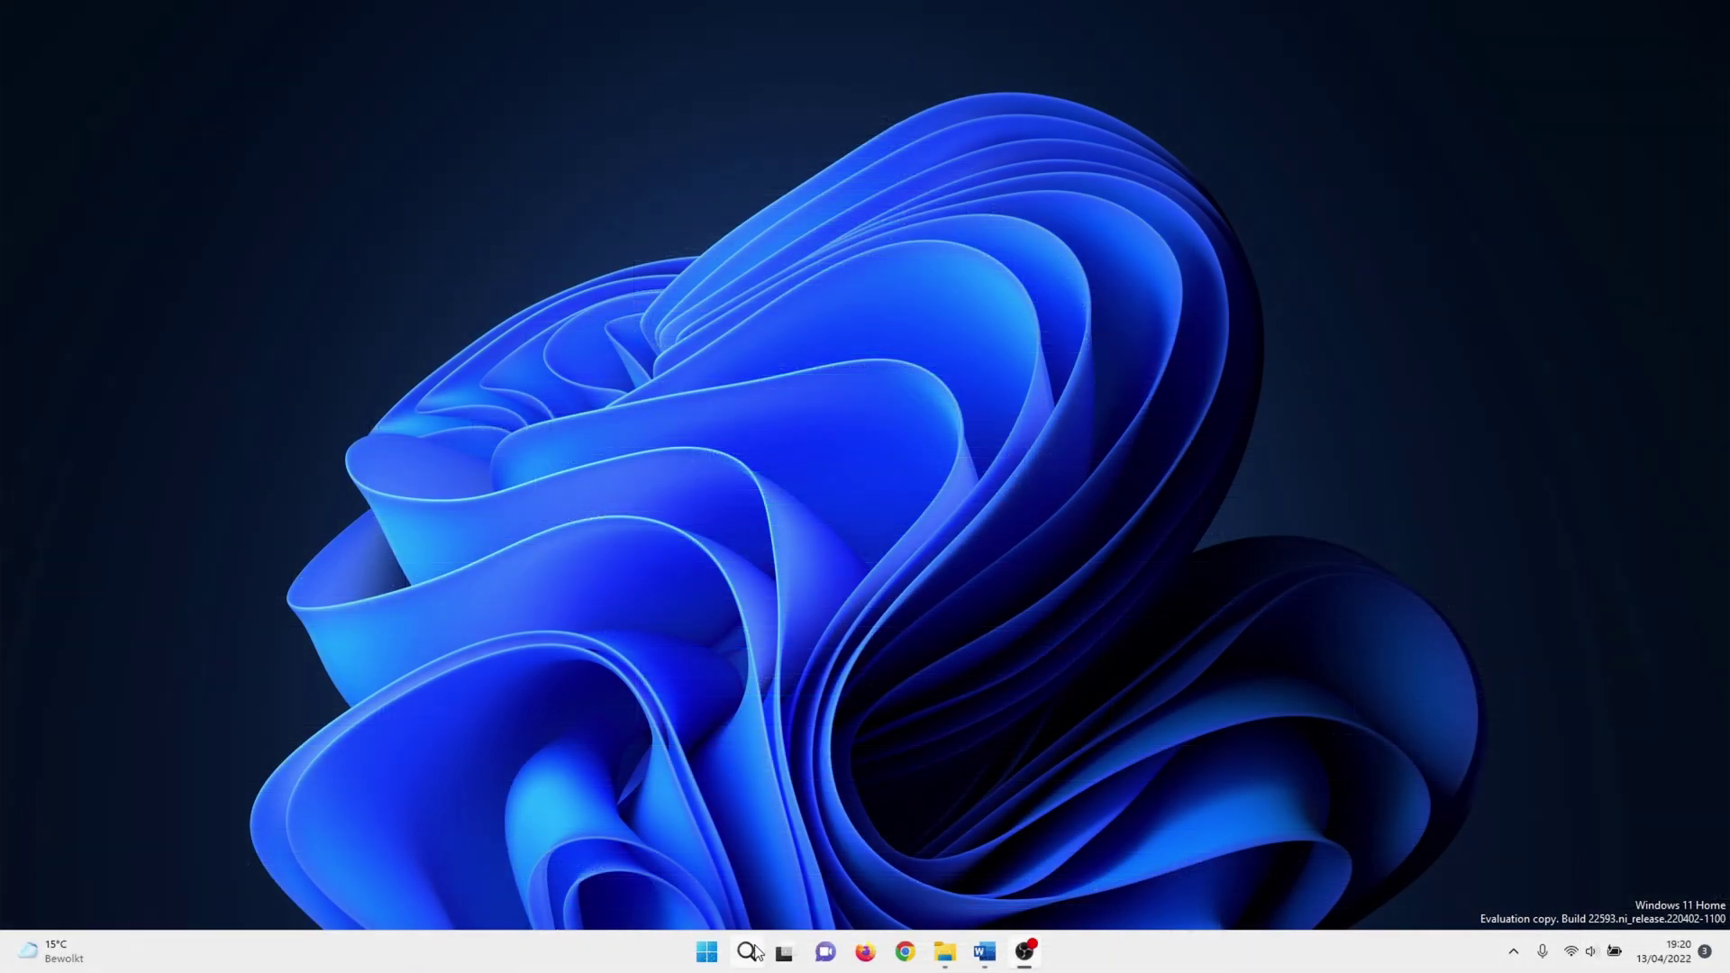
Launch OBS Studio (64bit) from Windows Search with Run as administrator
{"action": "left_click", "coordinate": [748, 952]}
{"action": "type", "text": "o"}
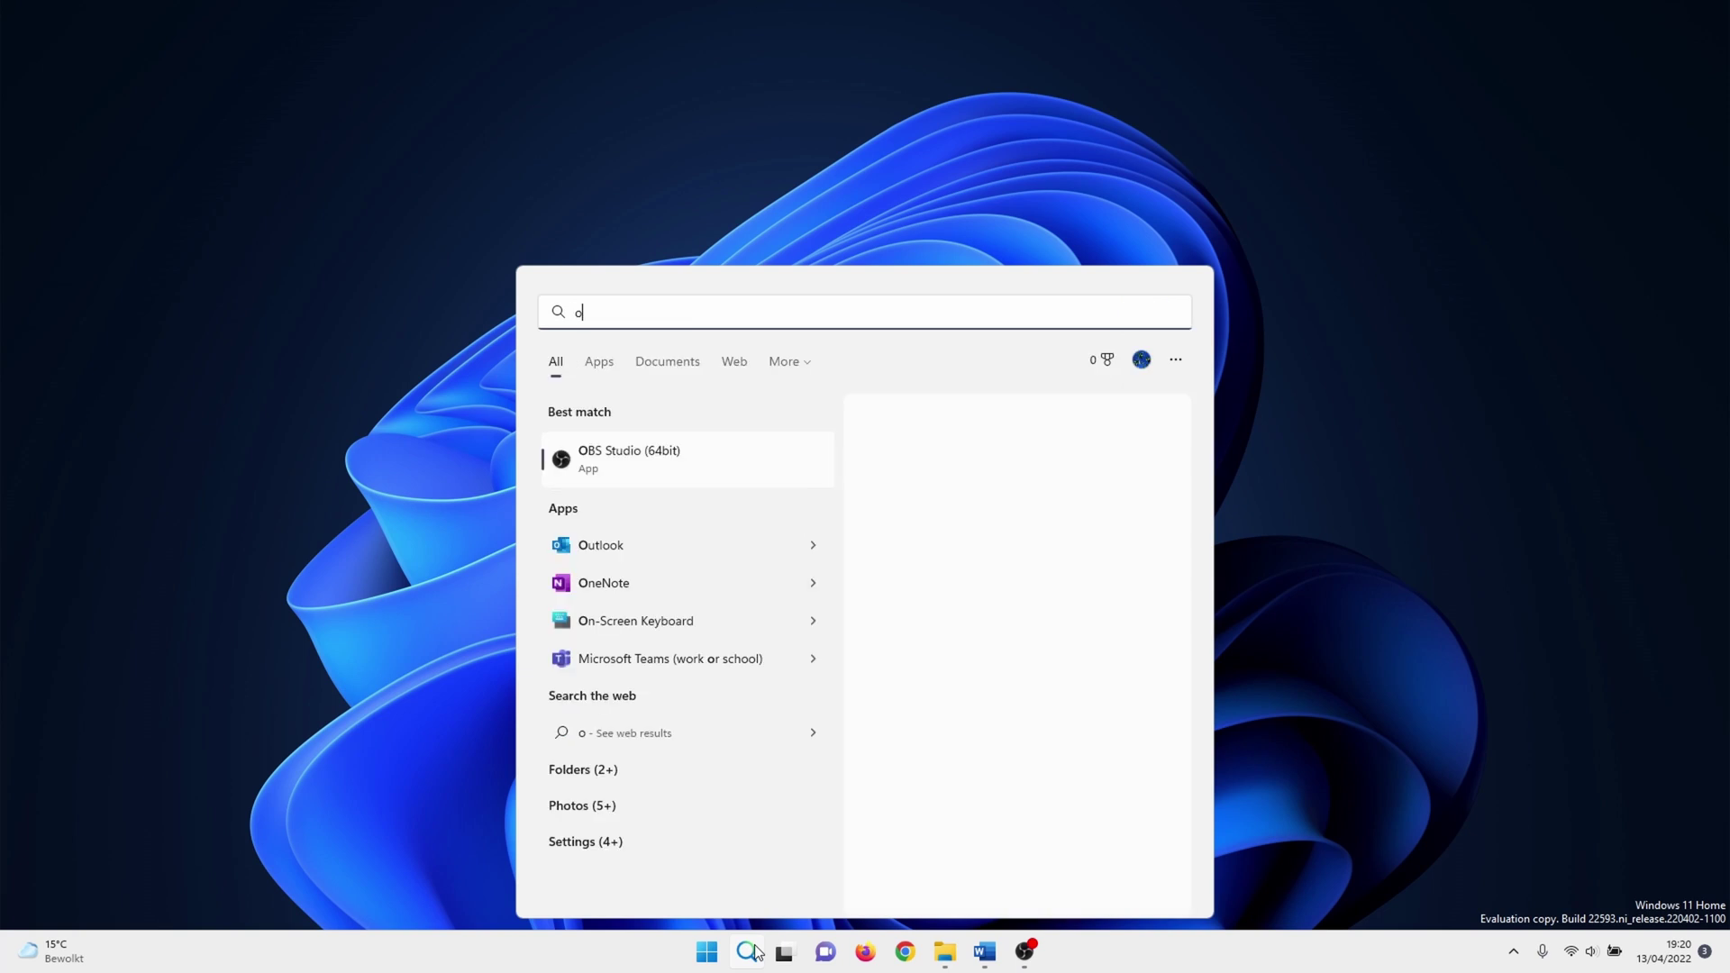
{"action": "left_click", "coordinate": [699, 472]}
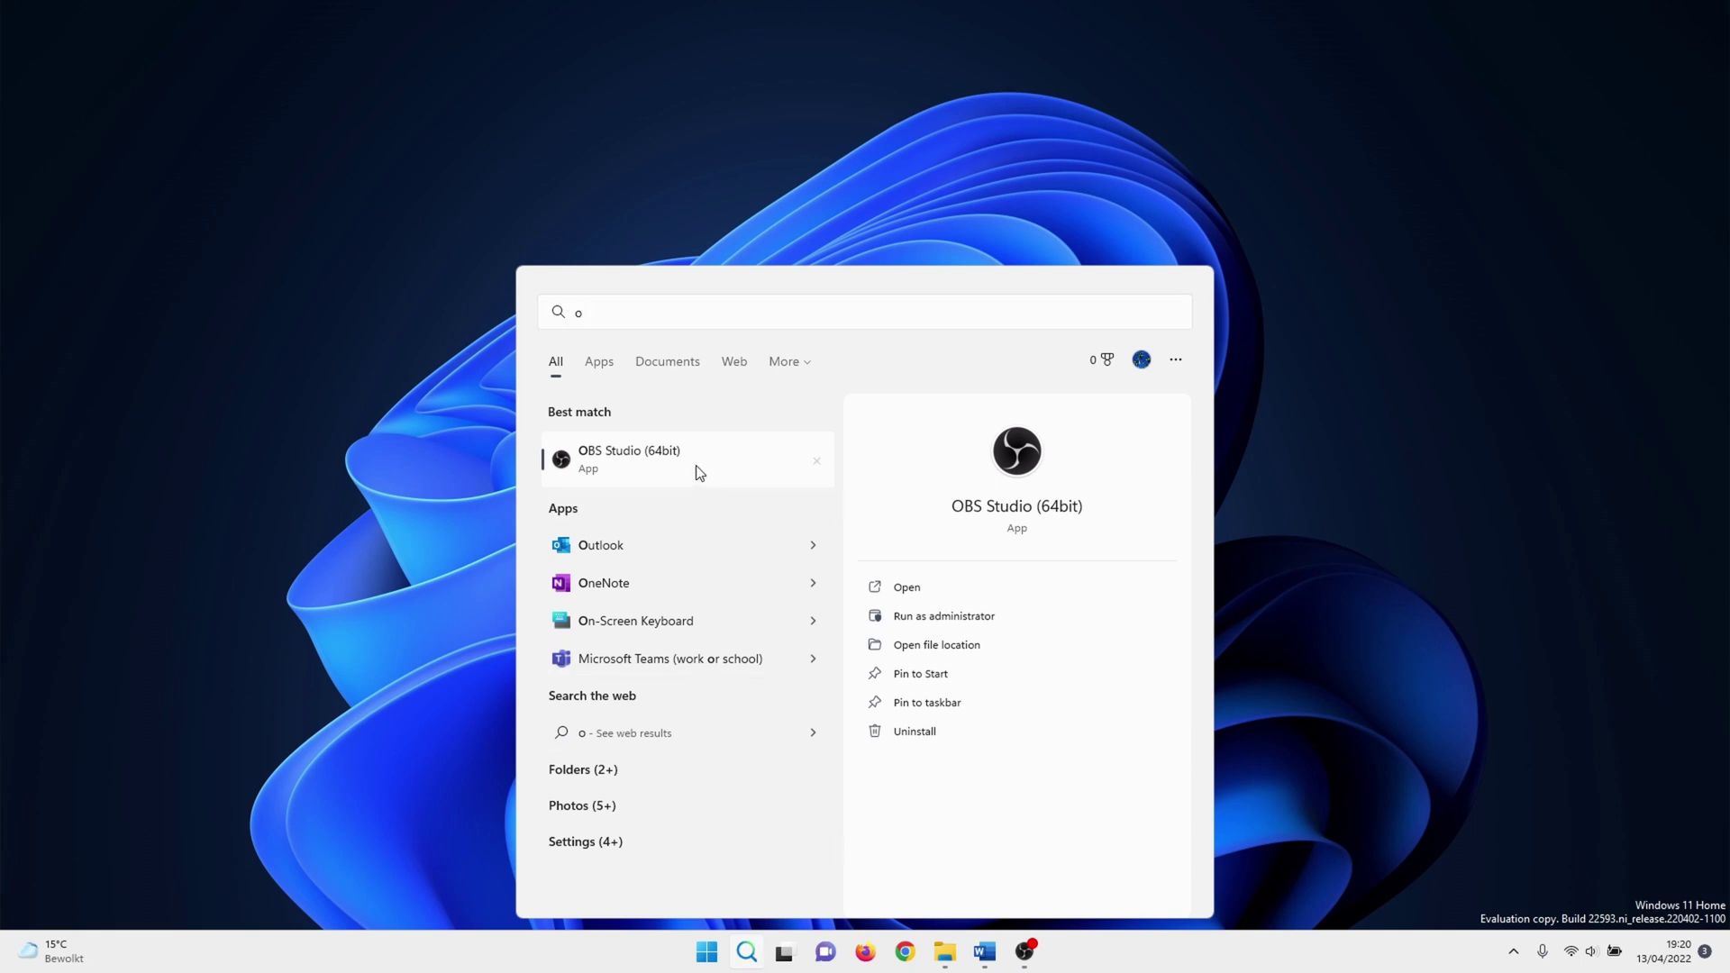
{"action": "right_click", "coordinate": [699, 473]}
{"action": "left_click", "coordinate": [775, 500]}
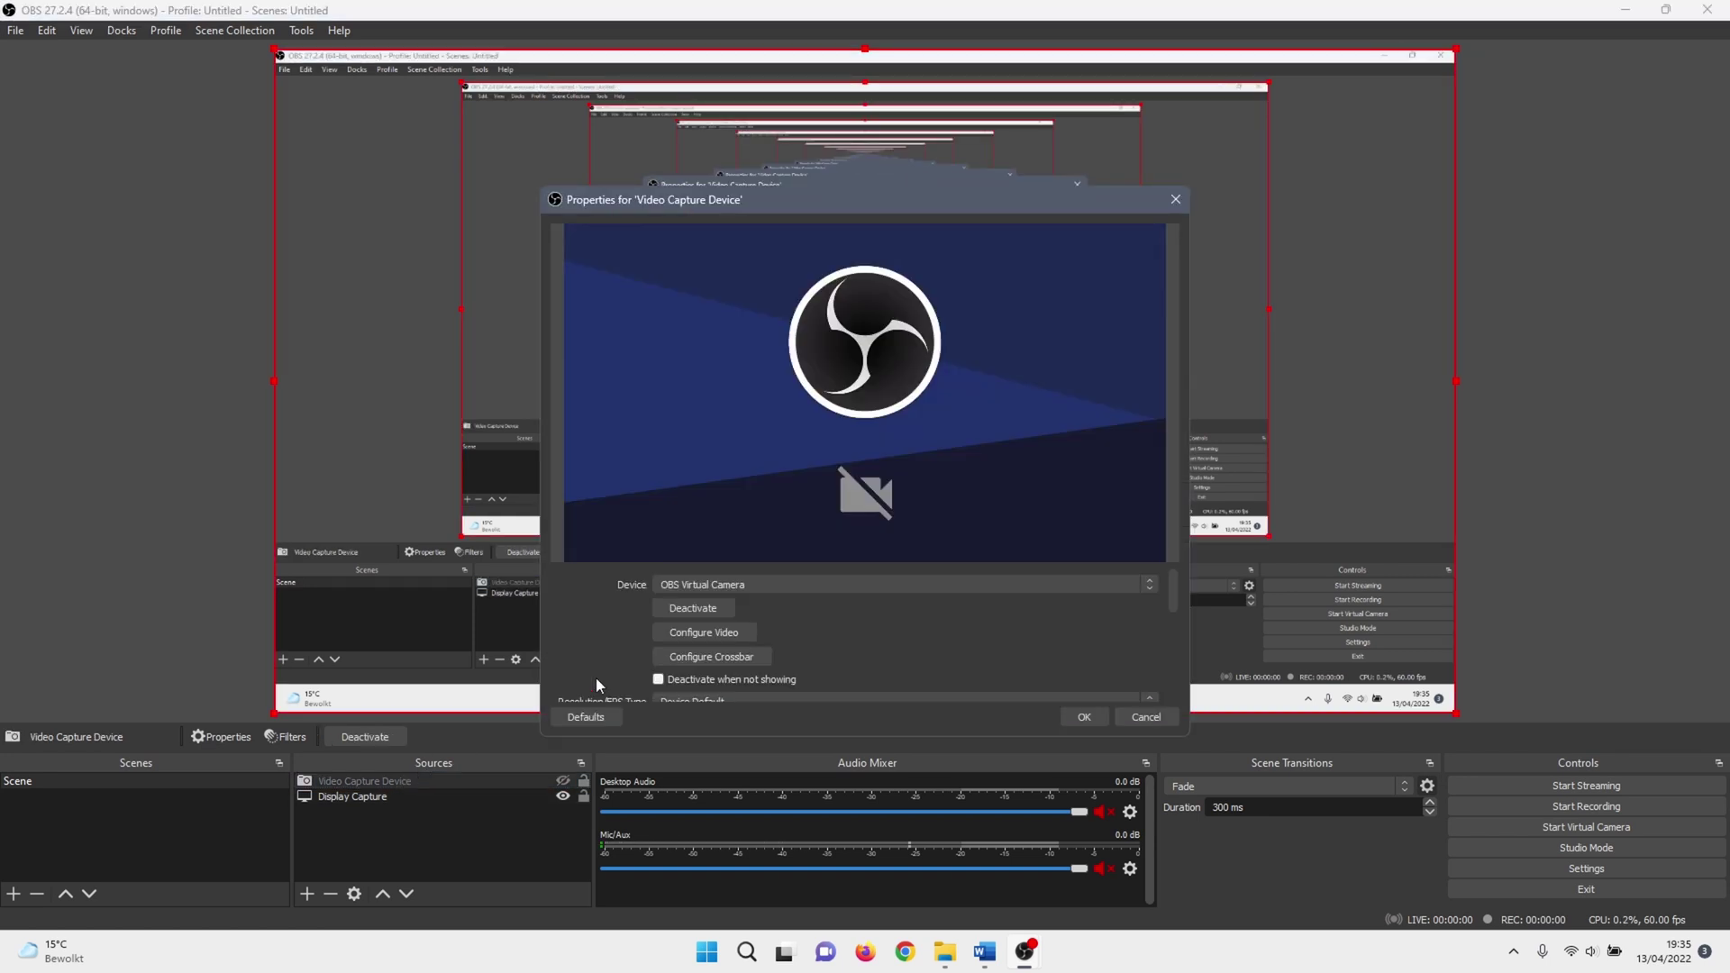
Tick Deactivate when not showing for the Video Capture Device source
{"action": "scroll", "coordinate": [787, 633], "scroll_direction": "down", "scroll_amount": 2}
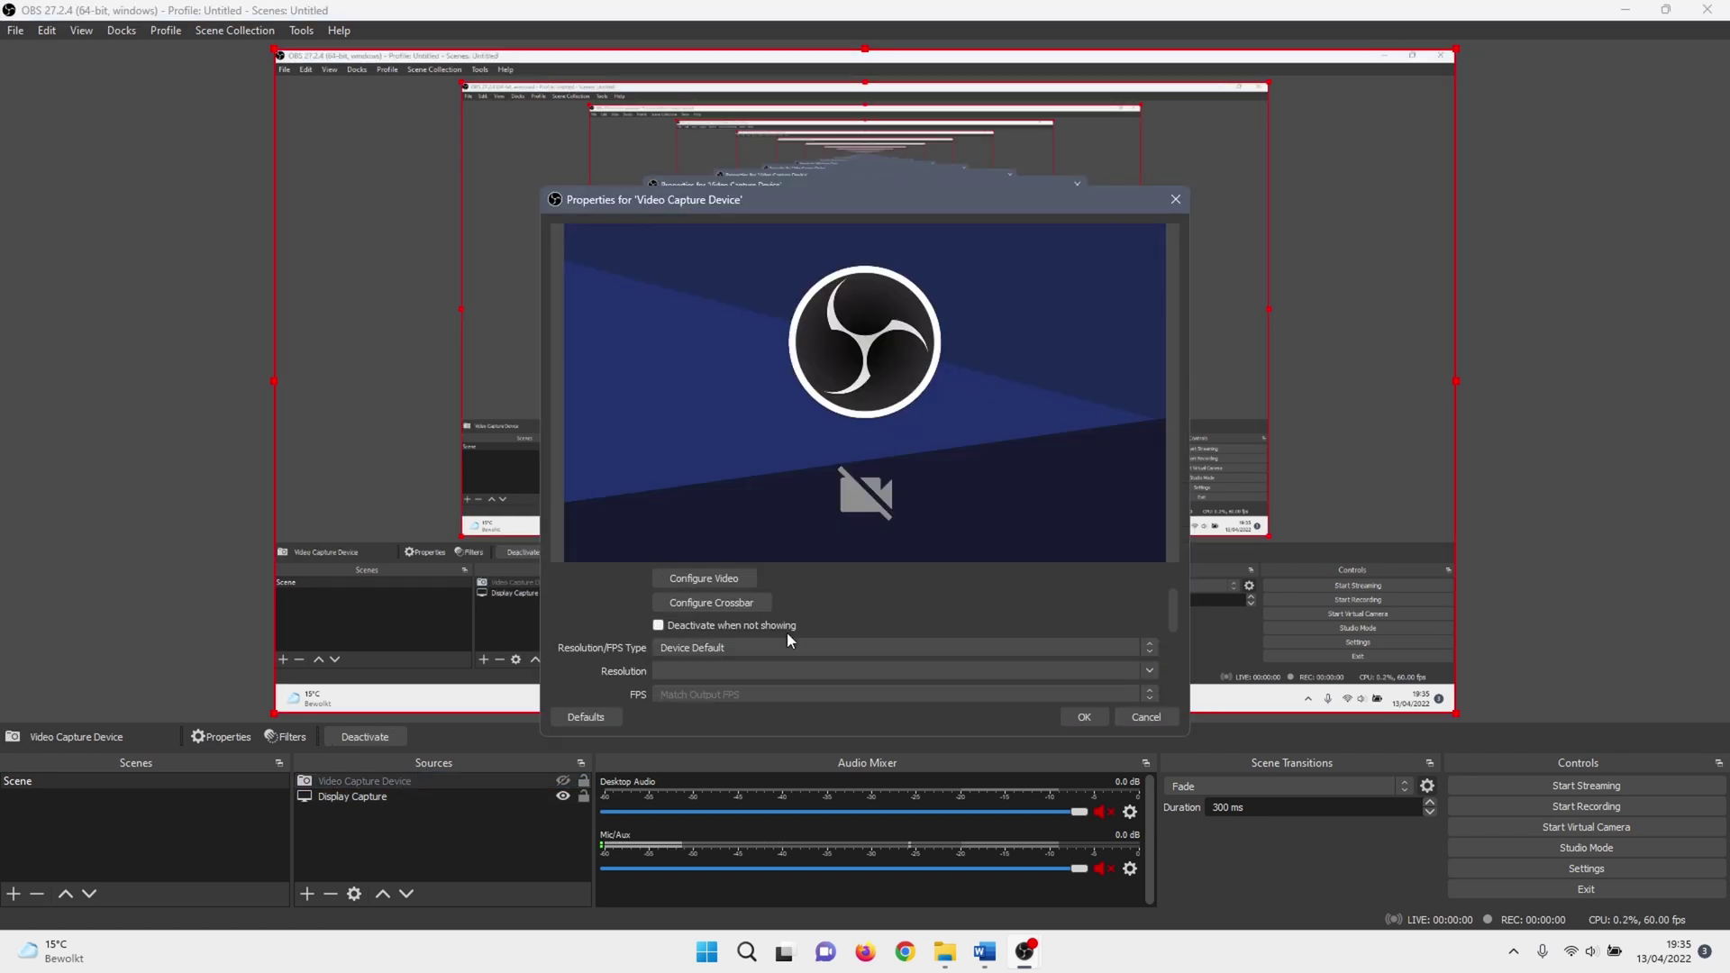
{"action": "left_click", "coordinate": [659, 626]}
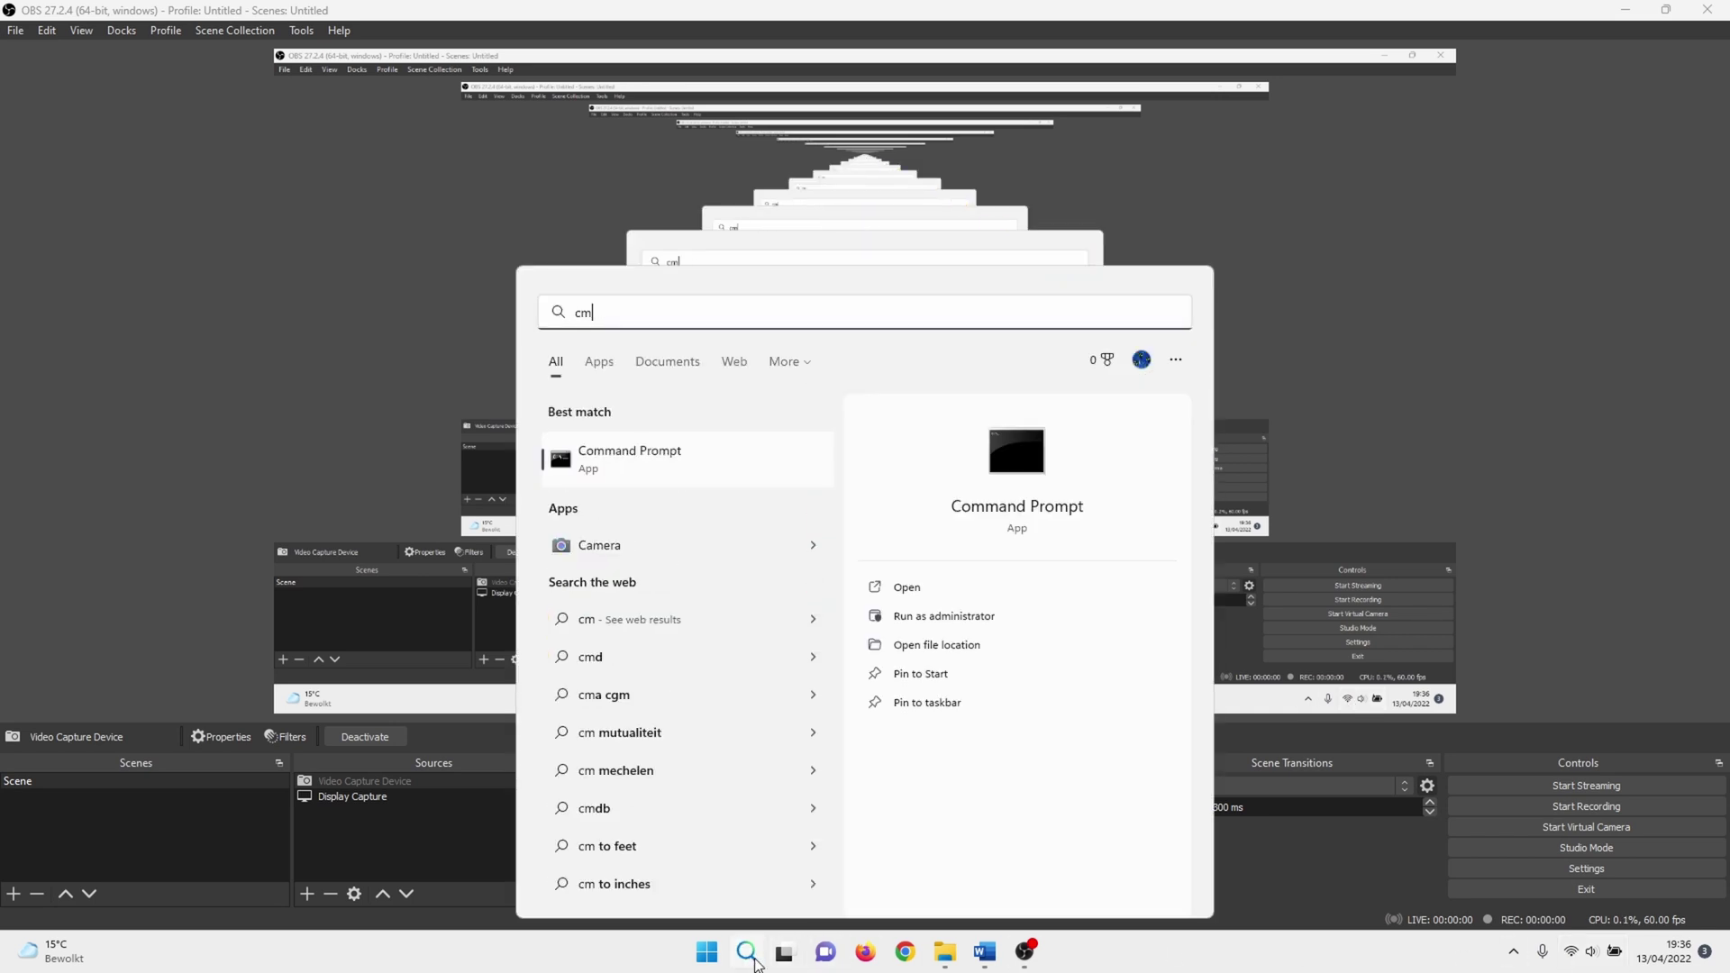
{"action": "type", "text": "d"}
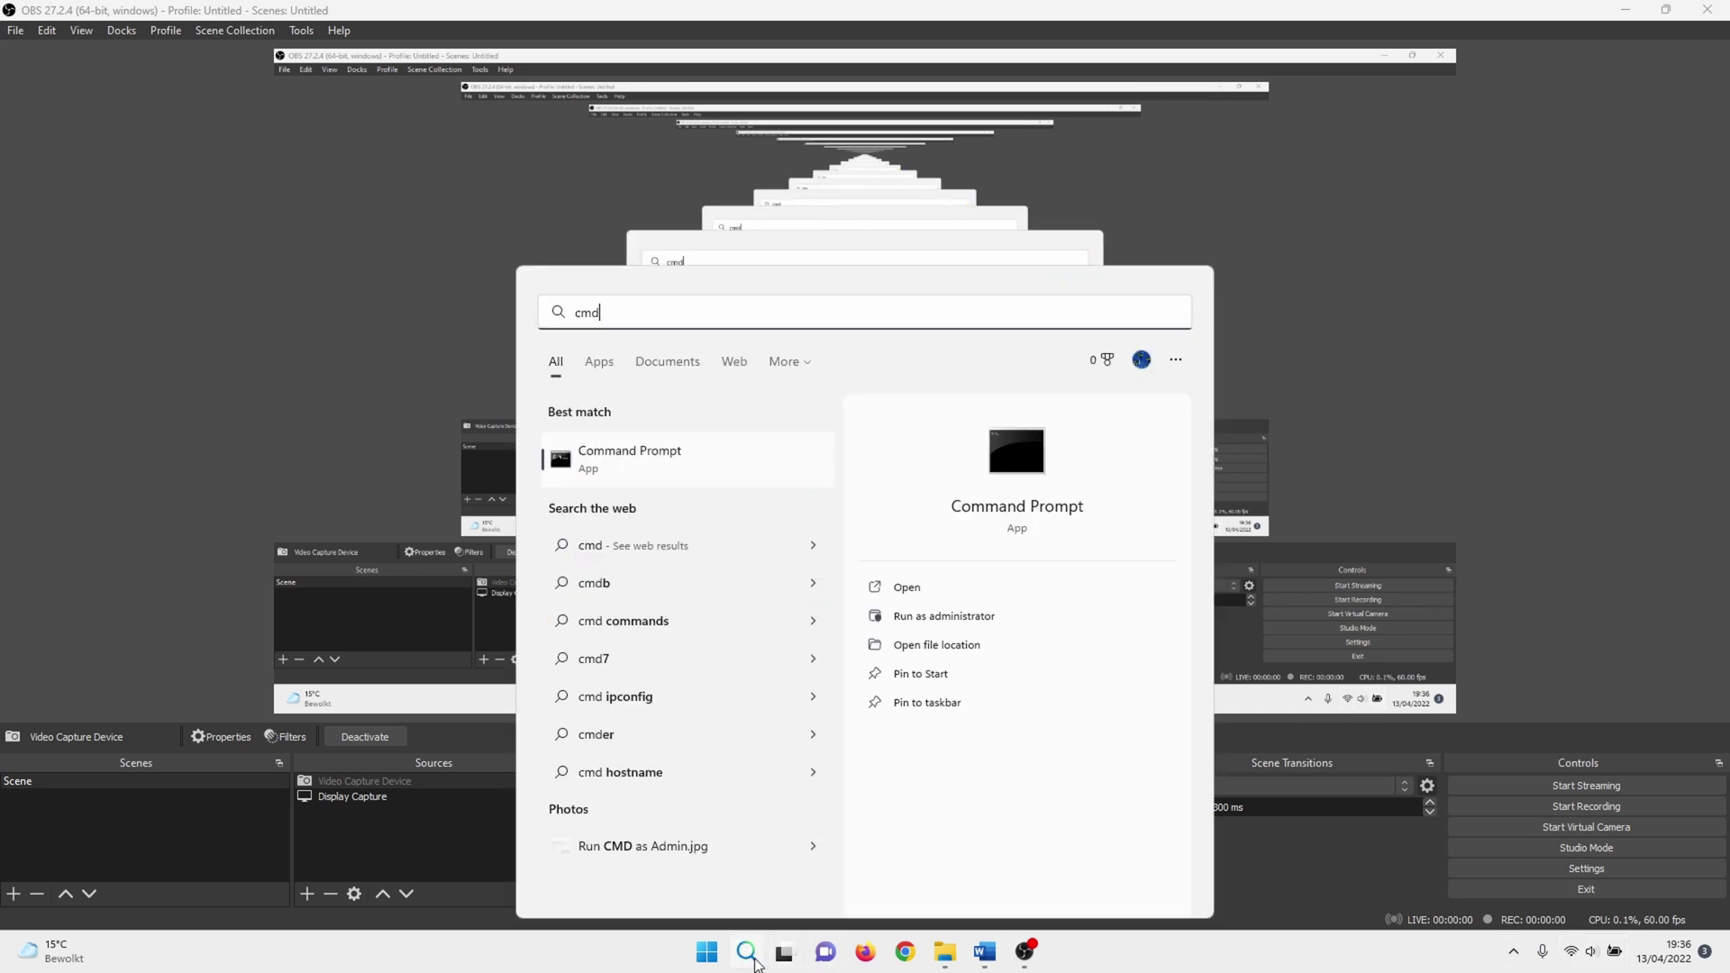
Flush the DNS cache with ipconfig /flushdns in an administrator Command Prompt
{"action": "right_click", "coordinate": [759, 475]}
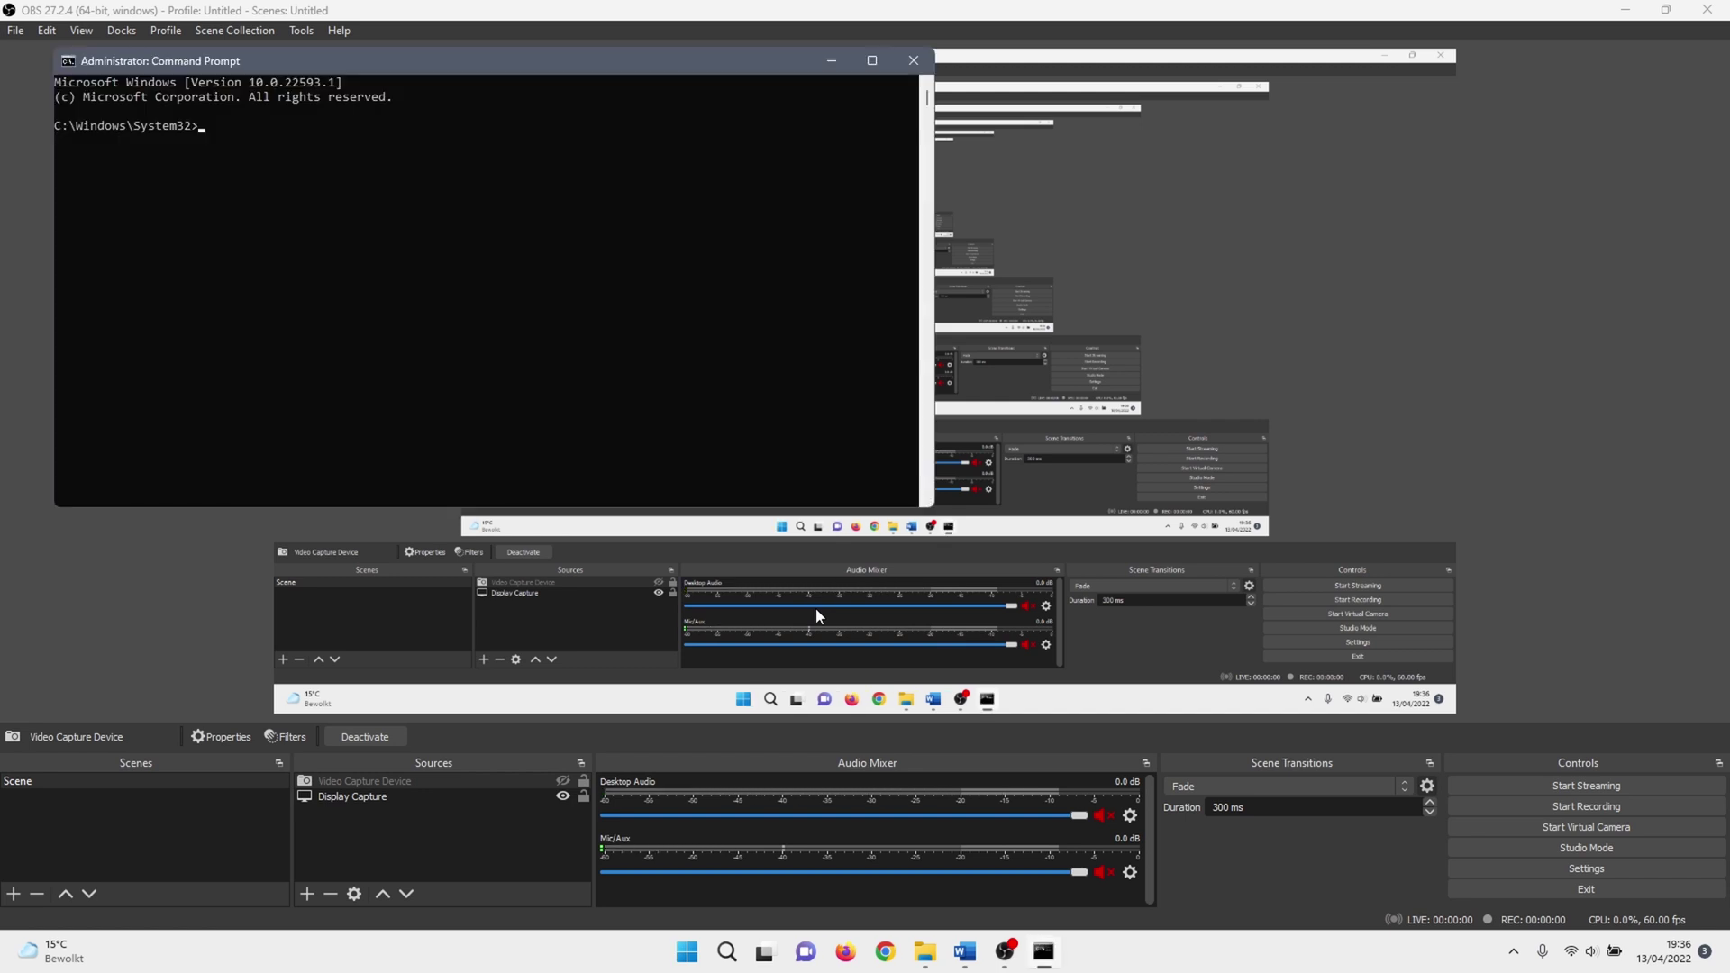
{"action": "left_click_drag", "start_coordinate": [569, 65], "coordinate": [929, 238]}
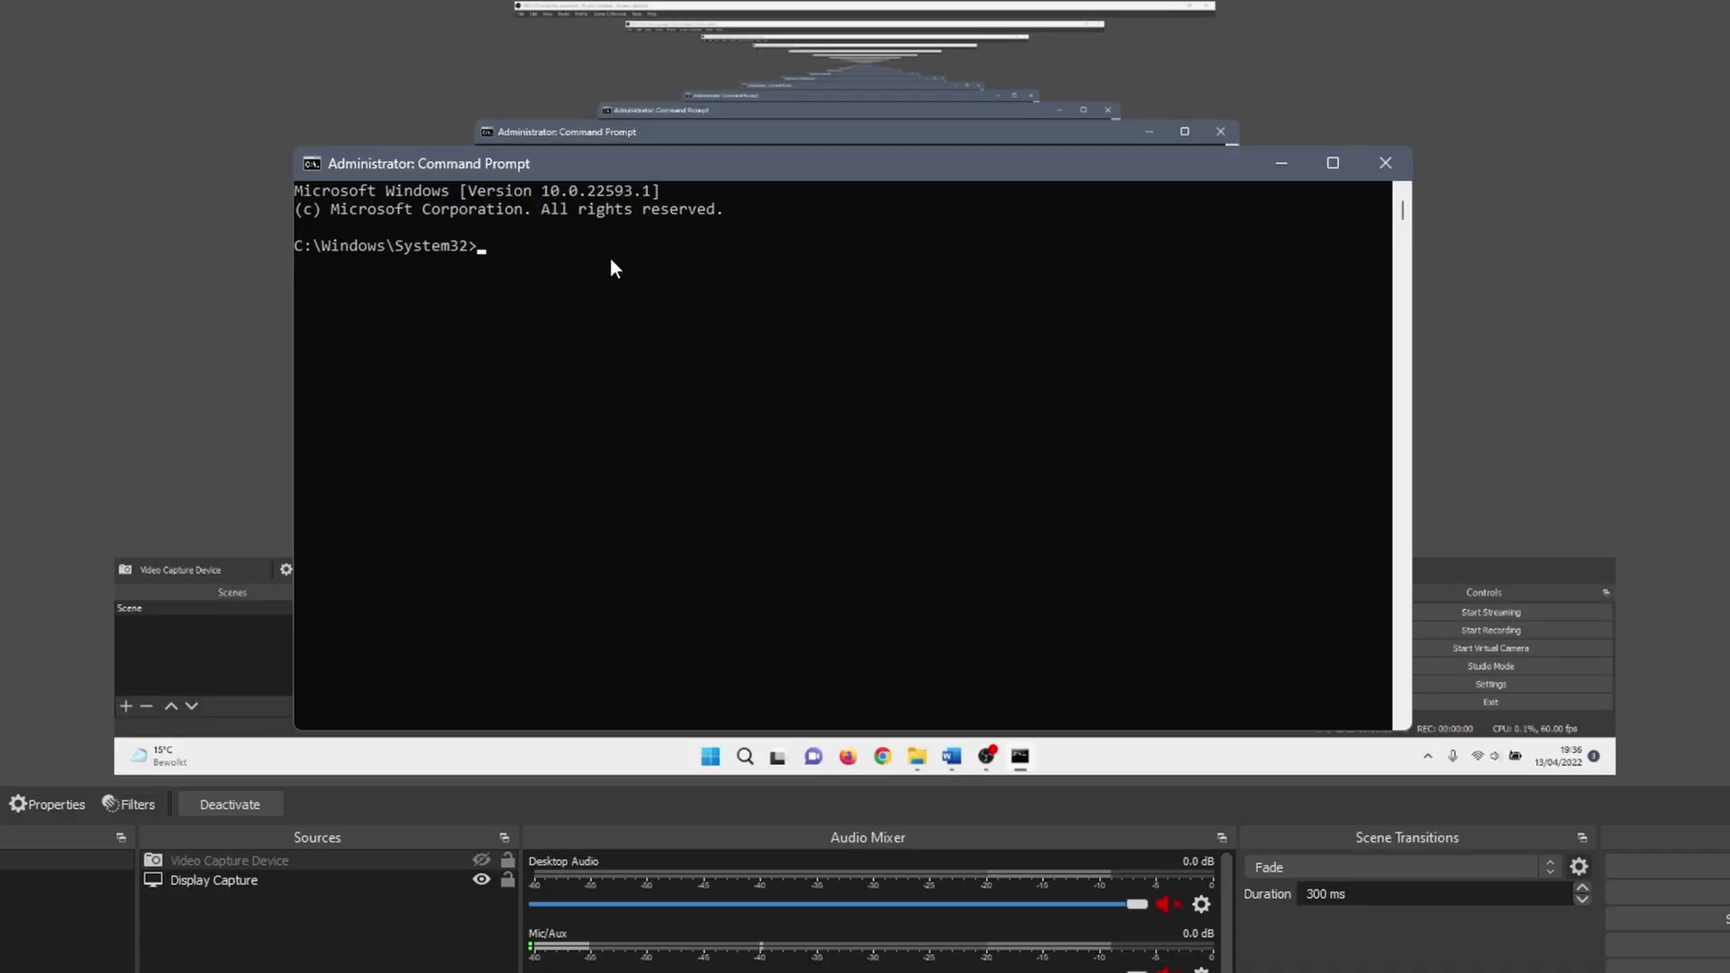
{"action": "type", "text": "ipconfig"}
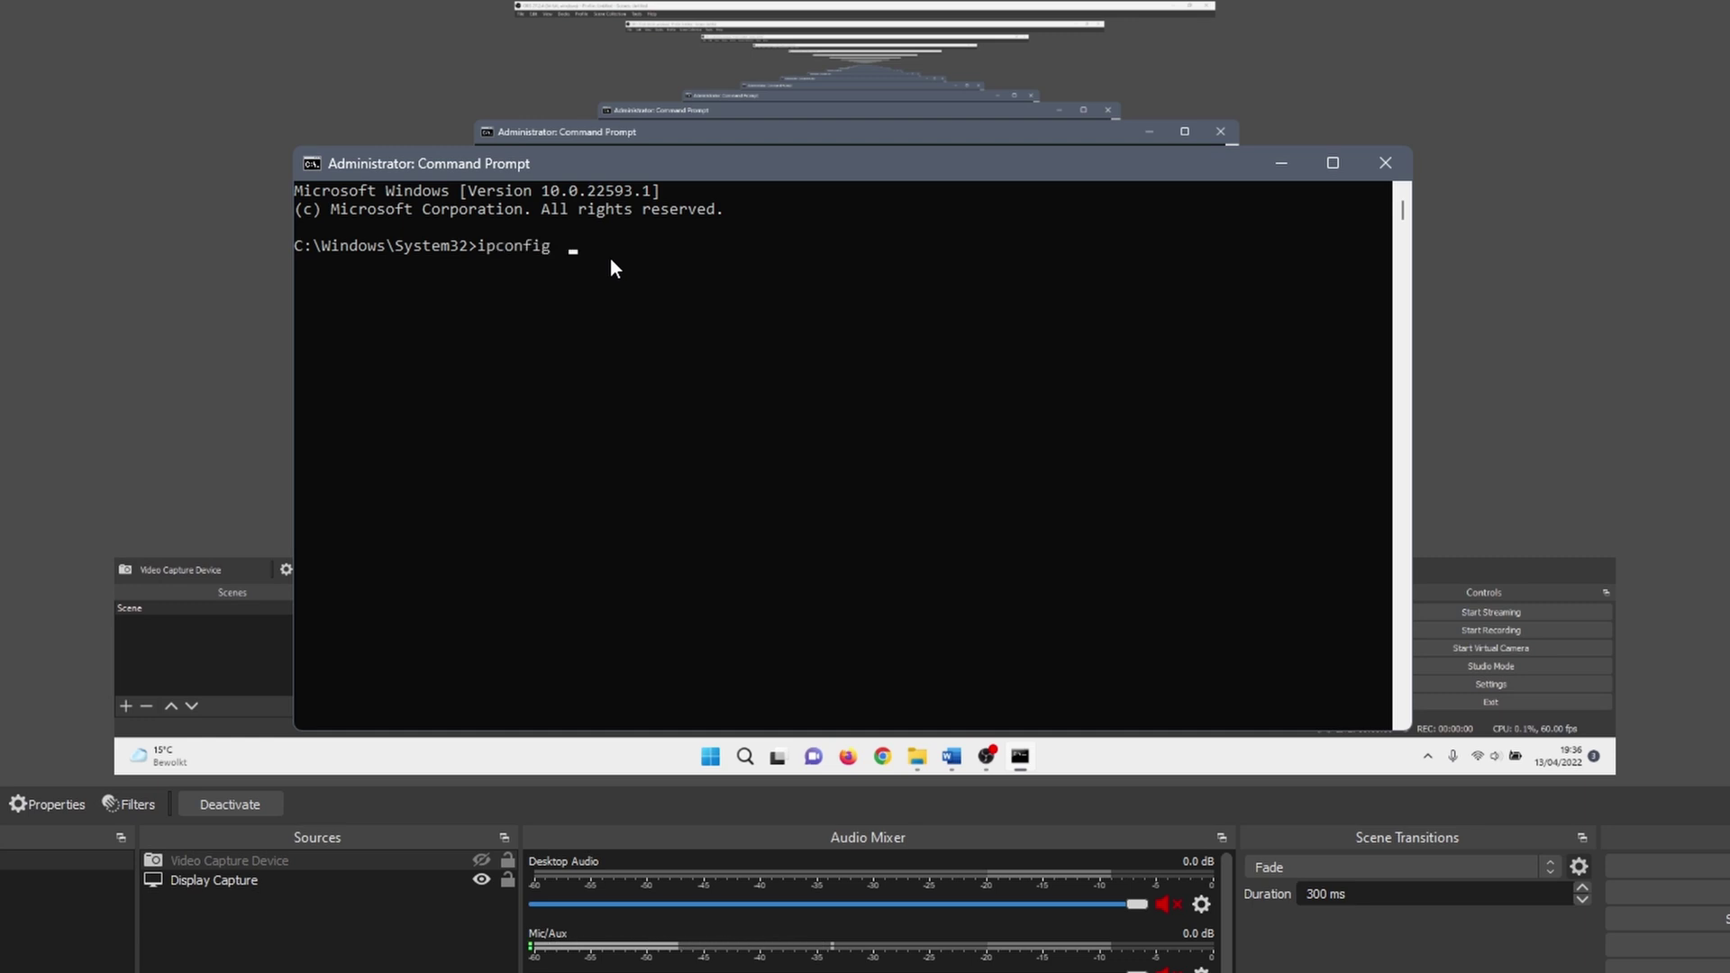
{"action": "type", "text": " /flushdns"}
{"action": "key", "text": "Return"}
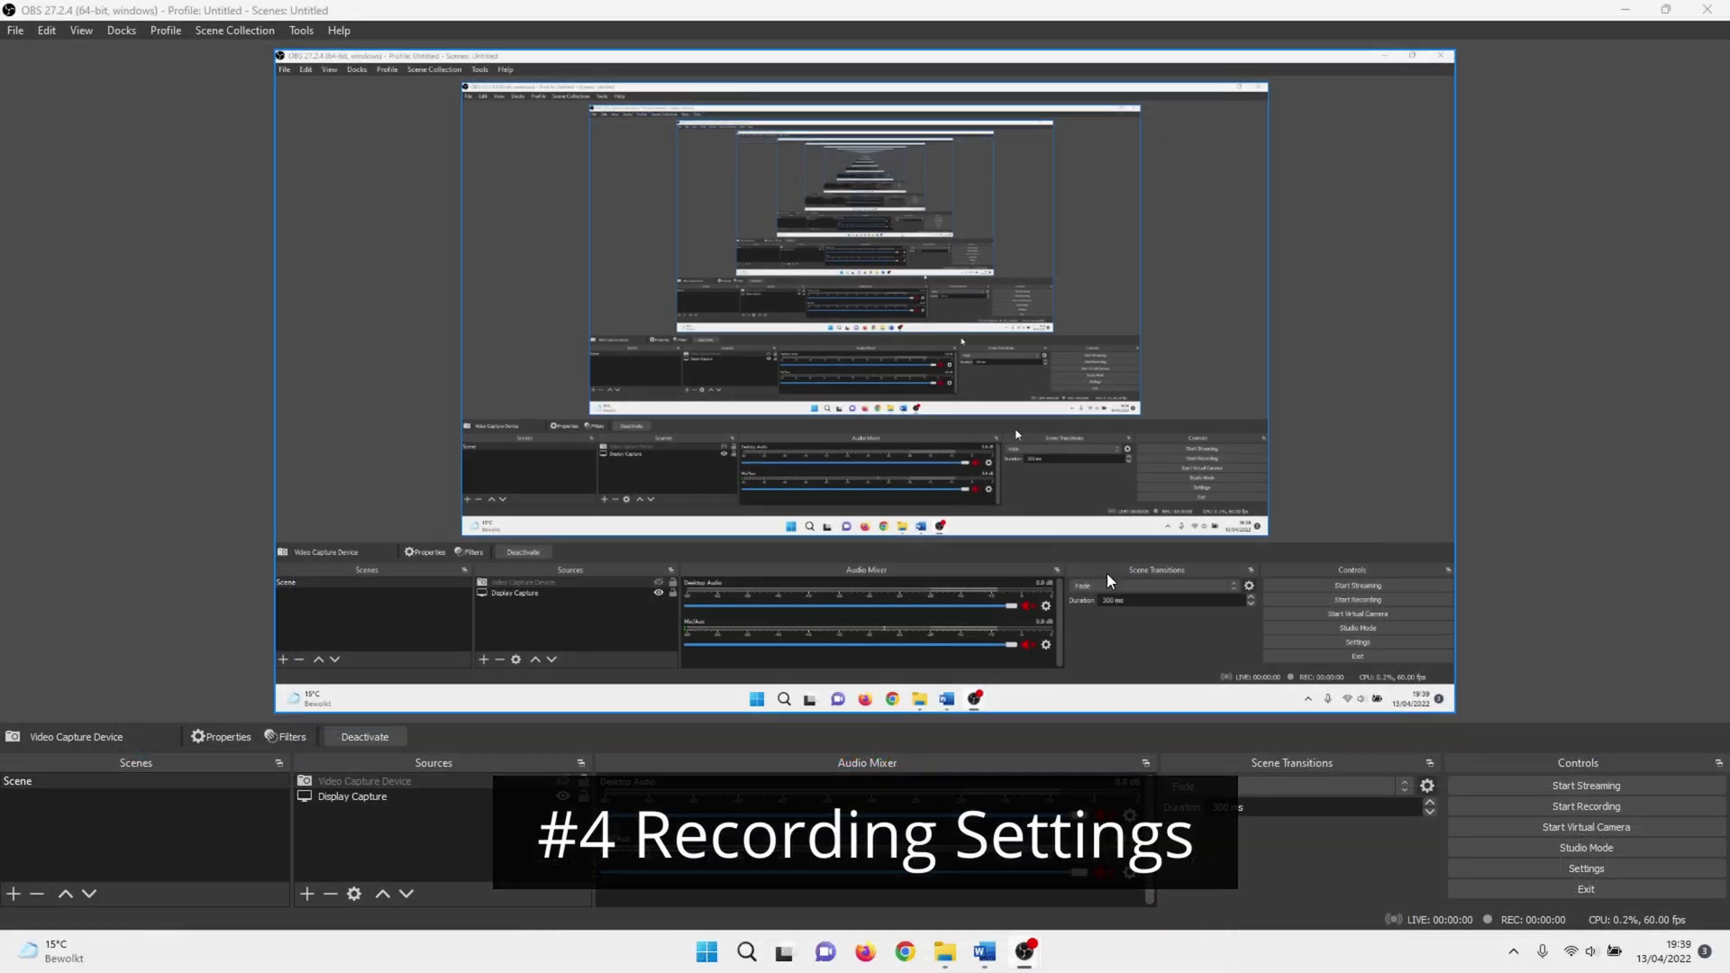
{"action": "left_click", "coordinate": [1626, 867]}
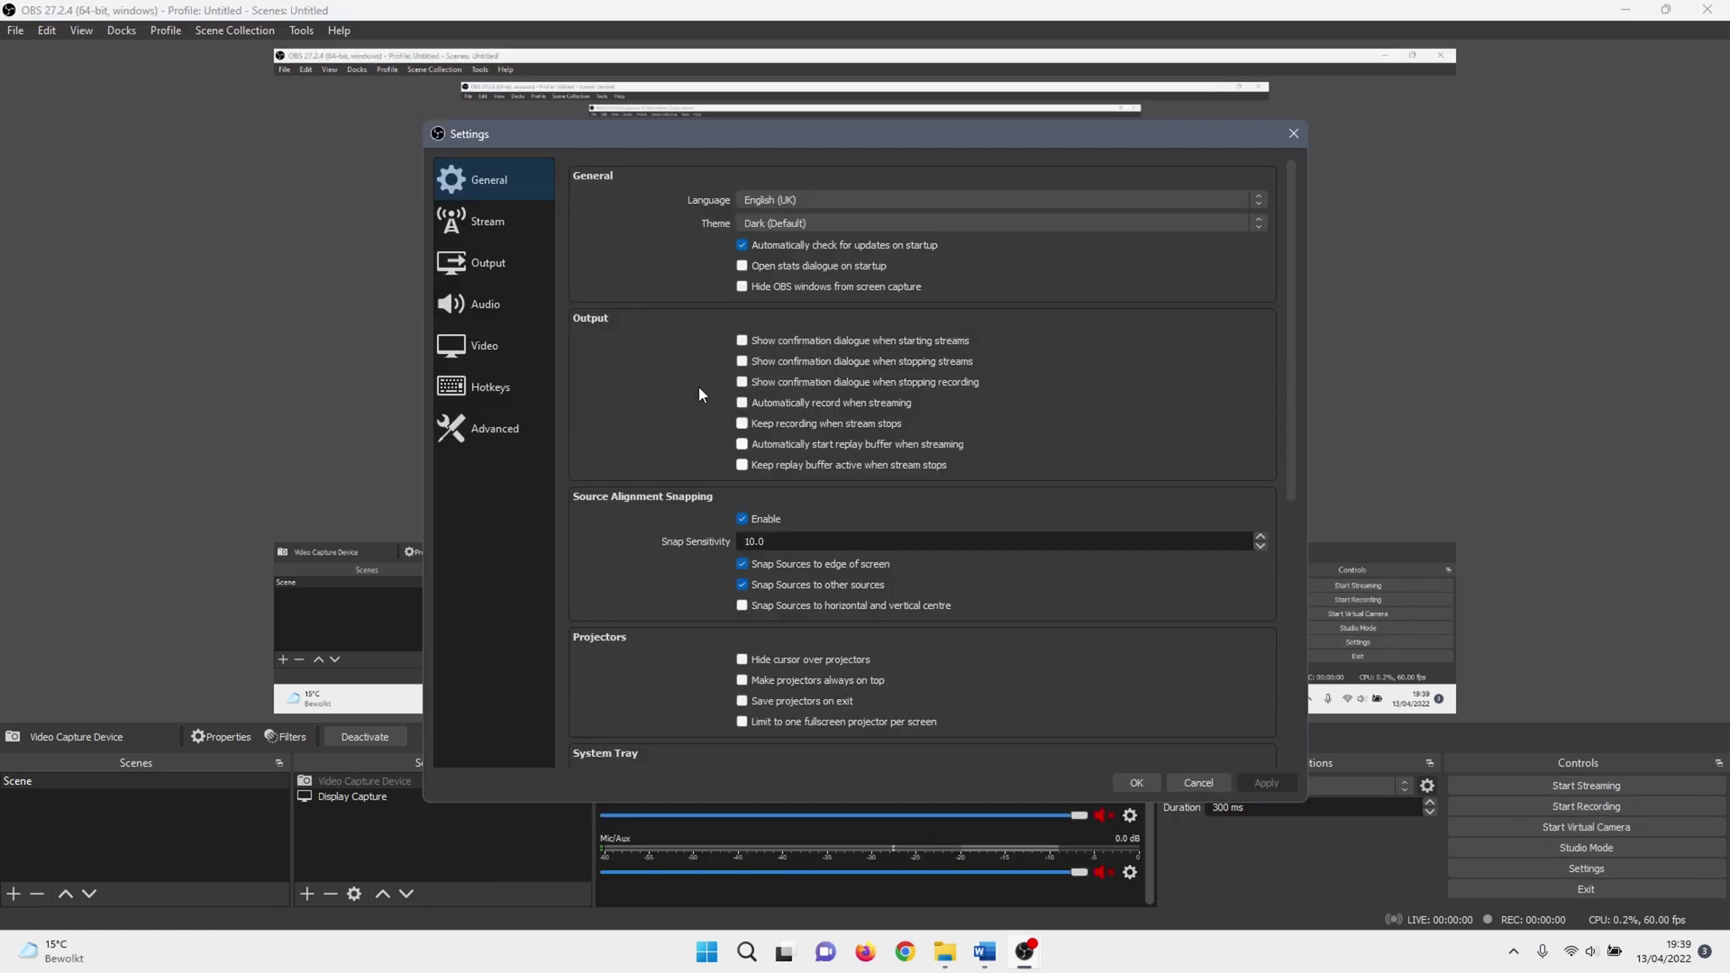
In Output > Recording, confirm the C:/OBS Recordings path and keep mp4 format
{"action": "left_click", "coordinate": [519, 281]}
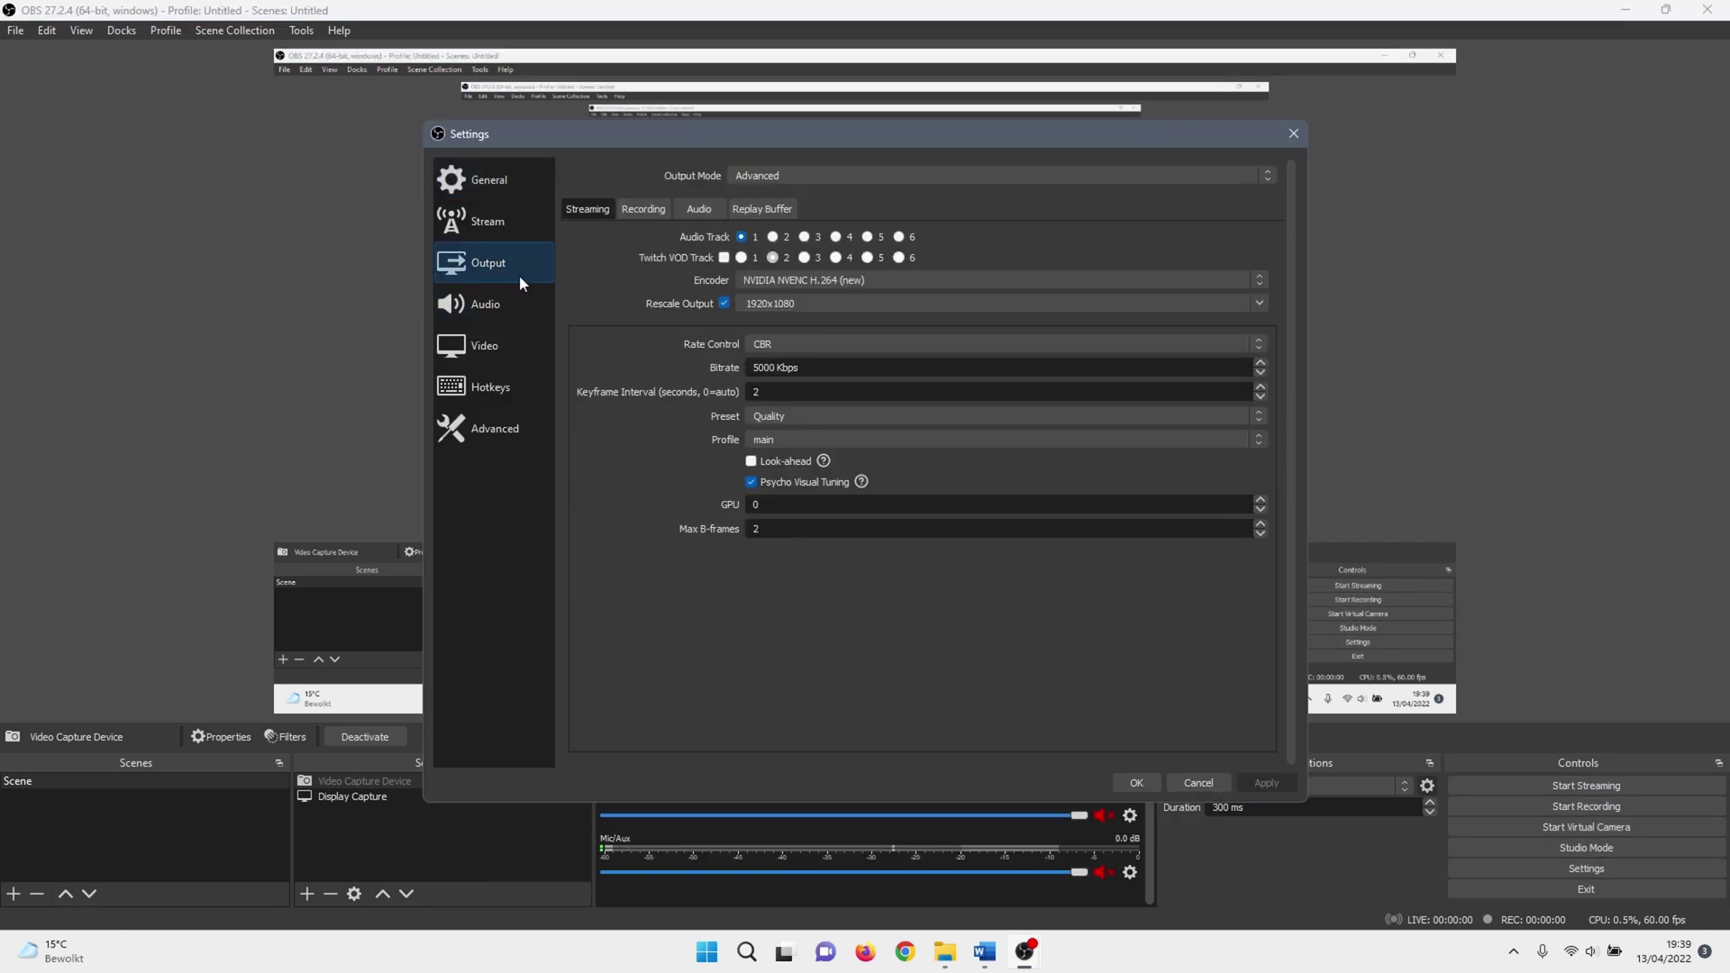
{"action": "left_click", "coordinate": [647, 213]}
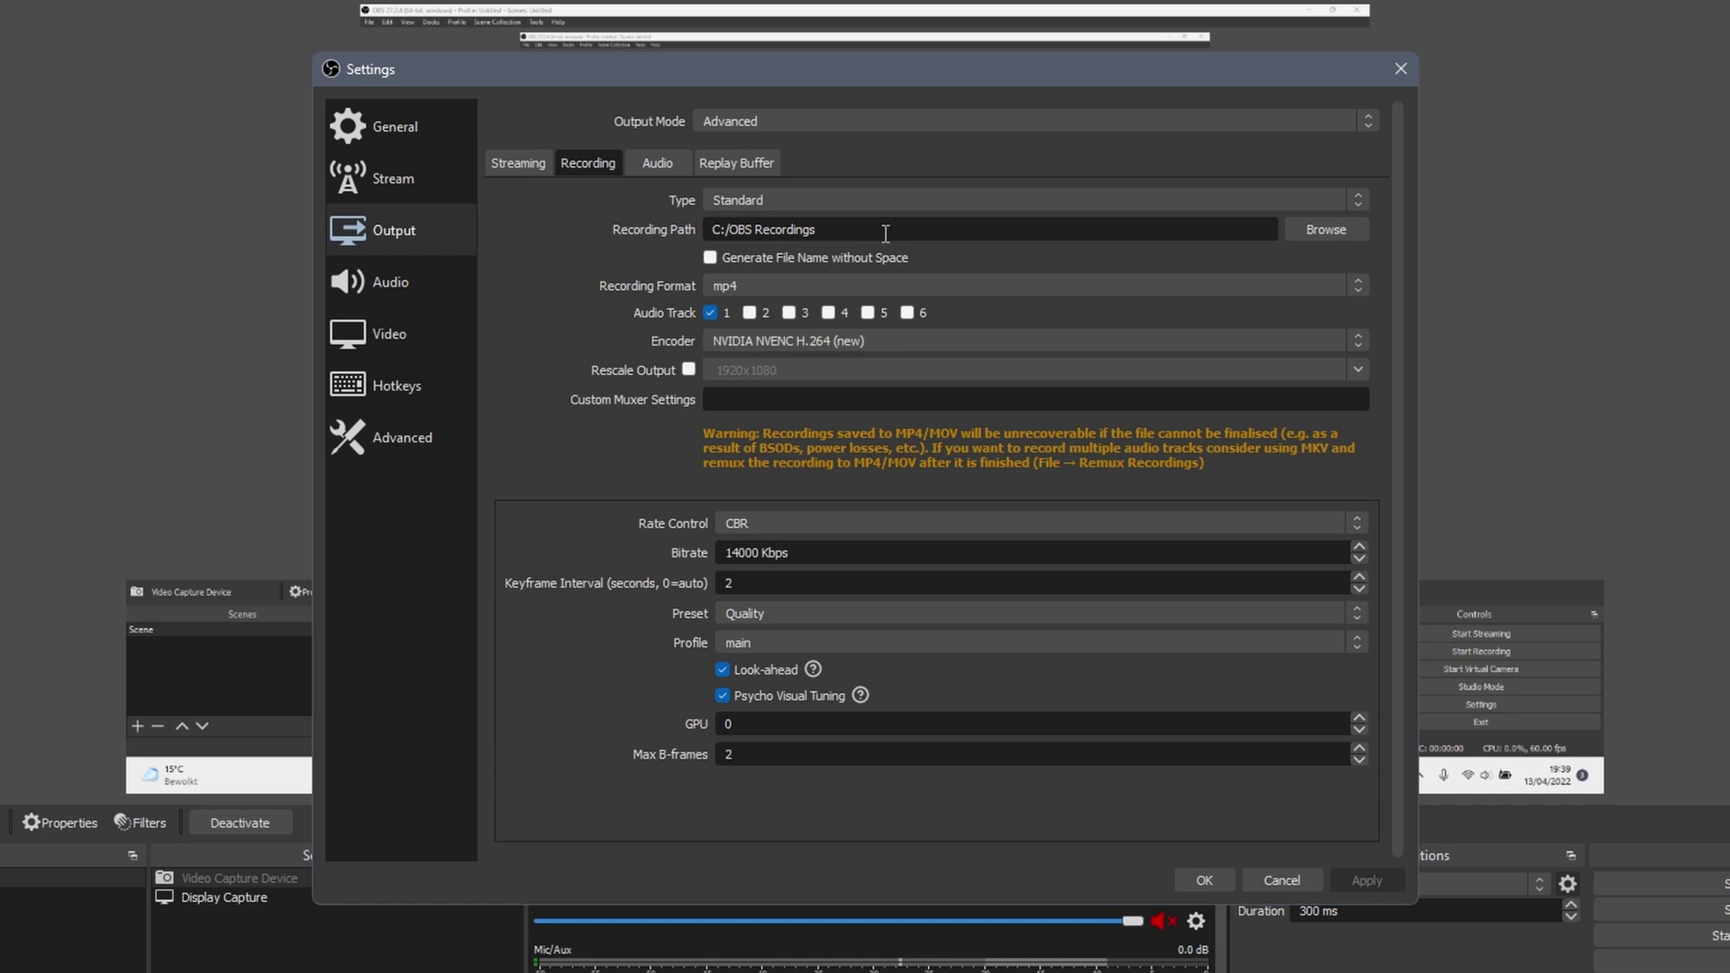
{"action": "left_click_drag", "start_coordinate": [888, 232], "coordinate": [626, 232]}
{"action": "left_click", "coordinate": [766, 286]}
{"action": "left_click", "coordinate": [749, 313]}
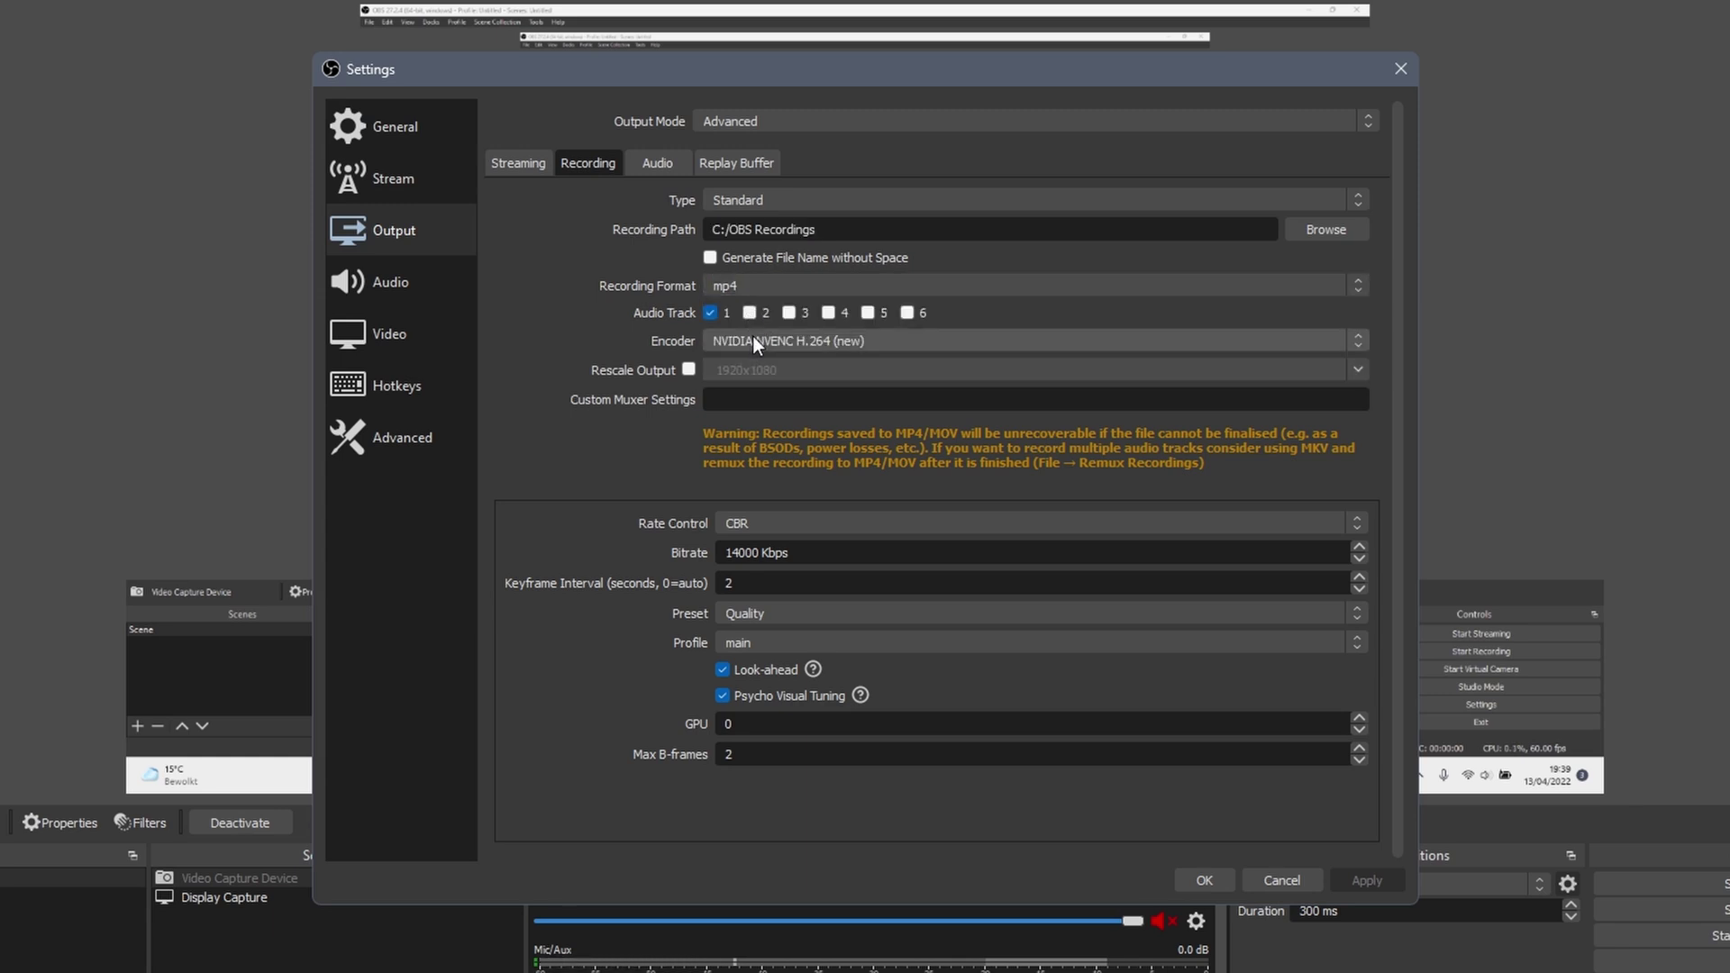
{"action": "left_click", "coordinate": [753, 338]}
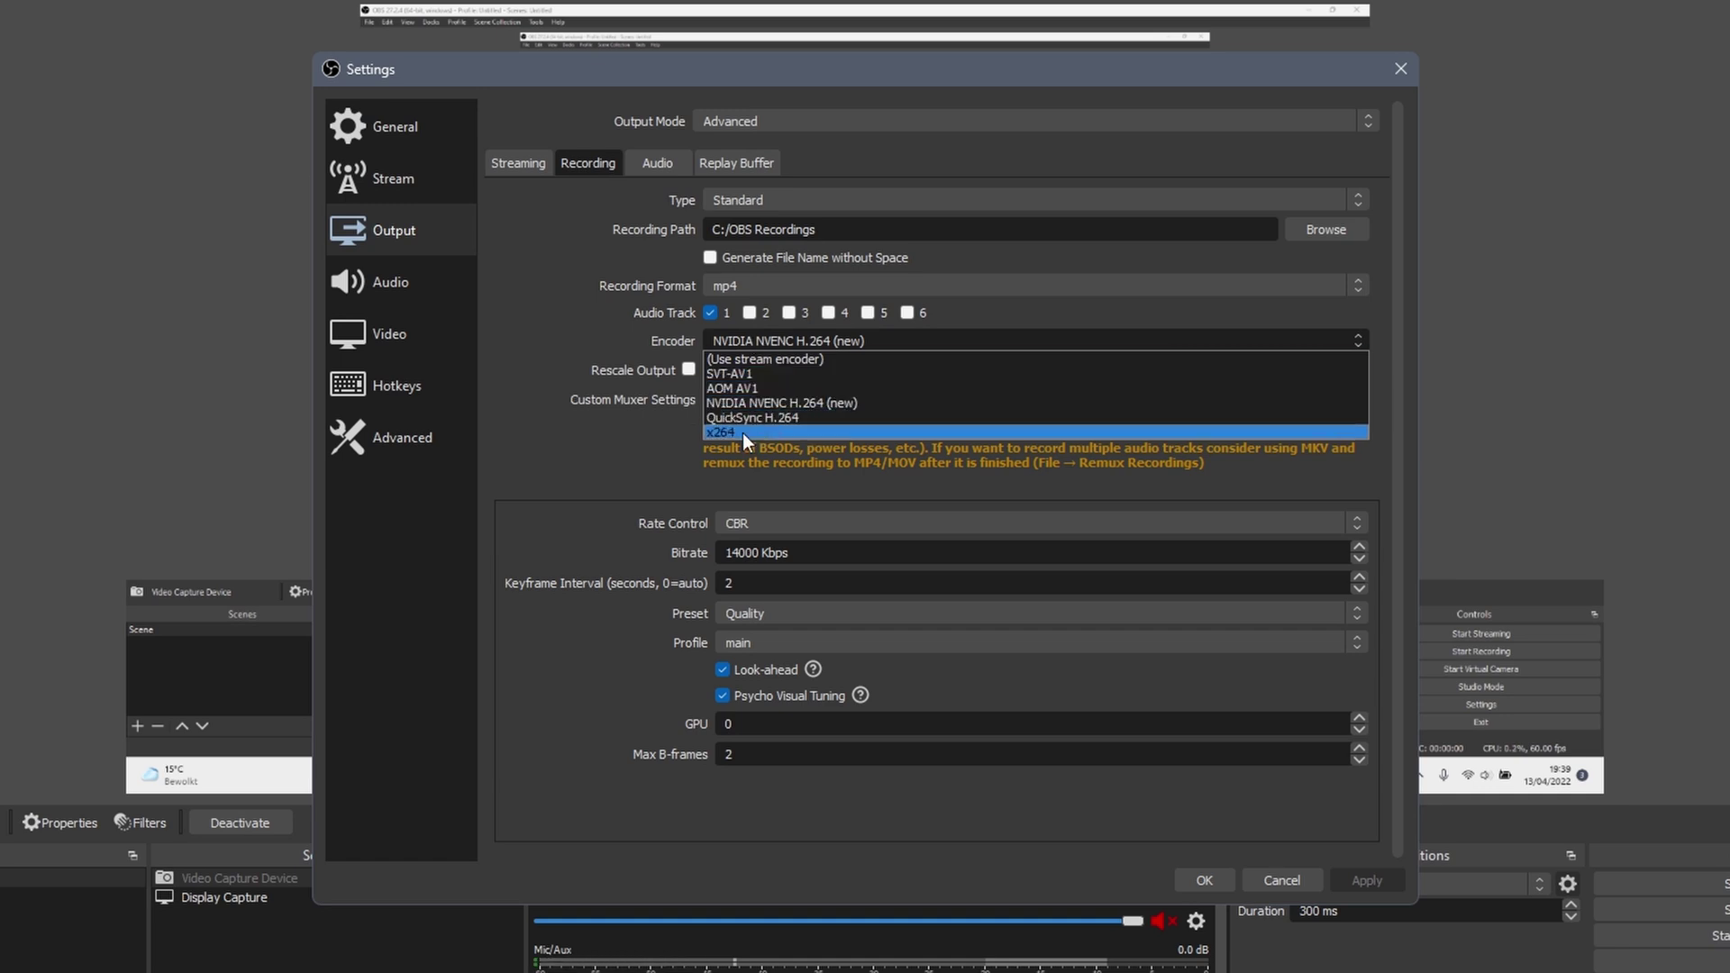
Give NVENC recording CBR at 14000 Kbps, keyframe interval 2, Quality preset, main profile, 2 B-frames
{"action": "left_click", "coordinate": [755, 408]}
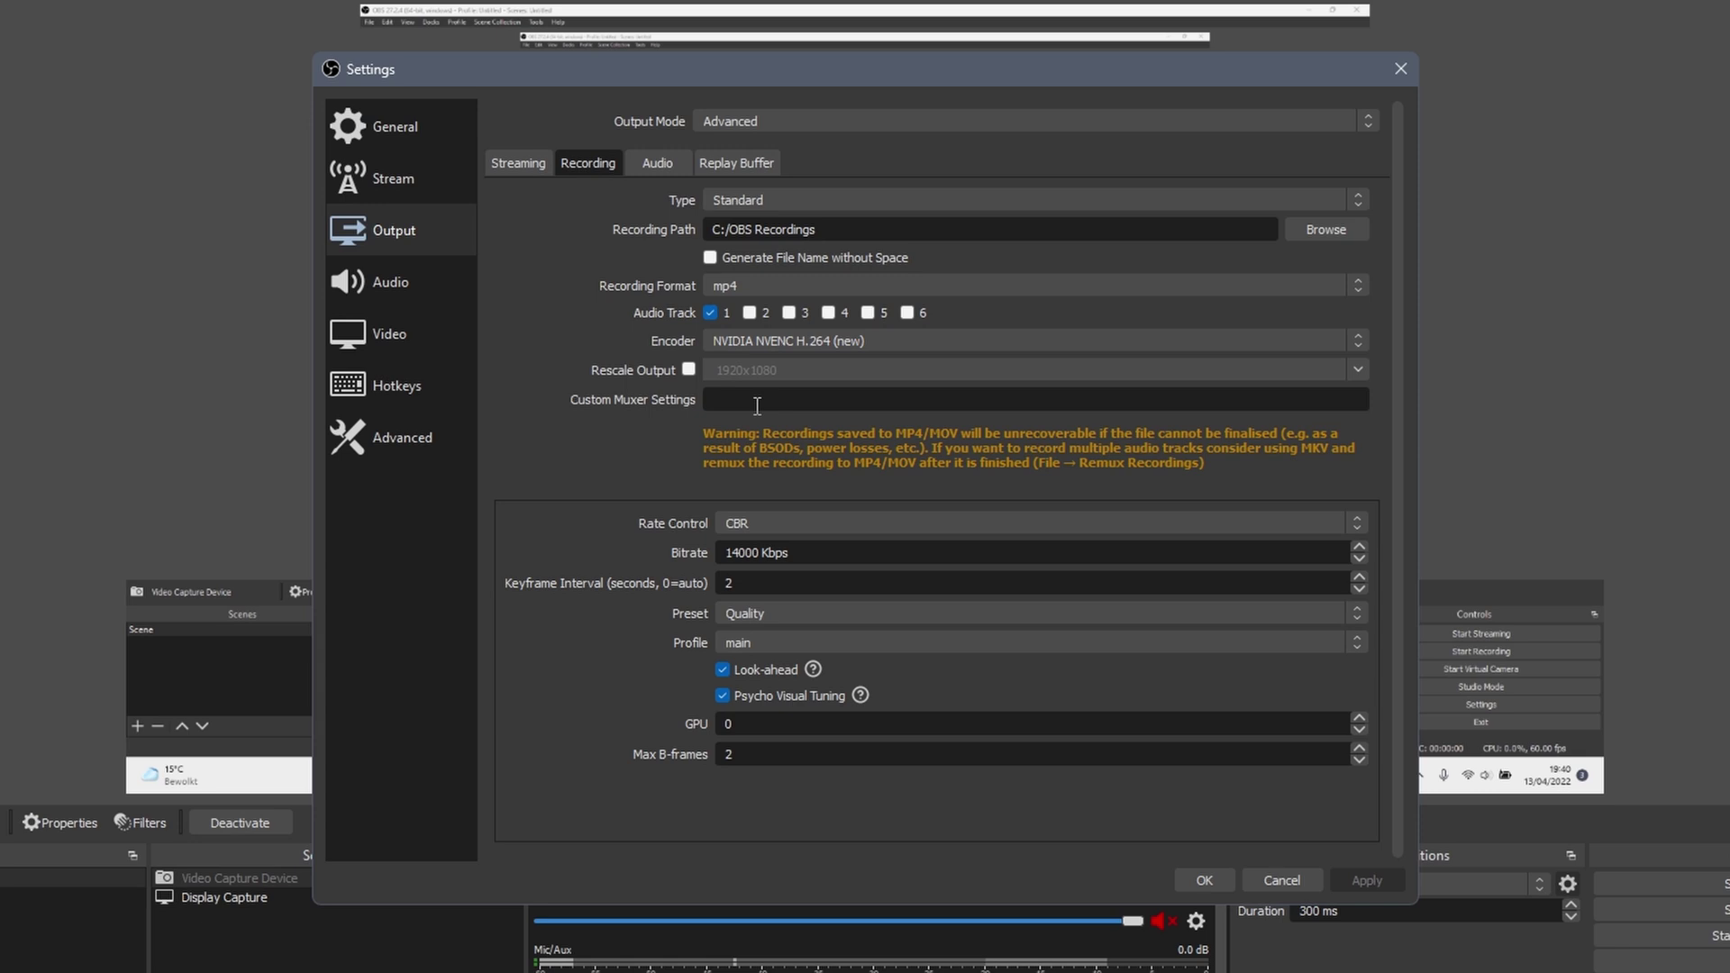
{"action": "left_click", "coordinate": [760, 523]}
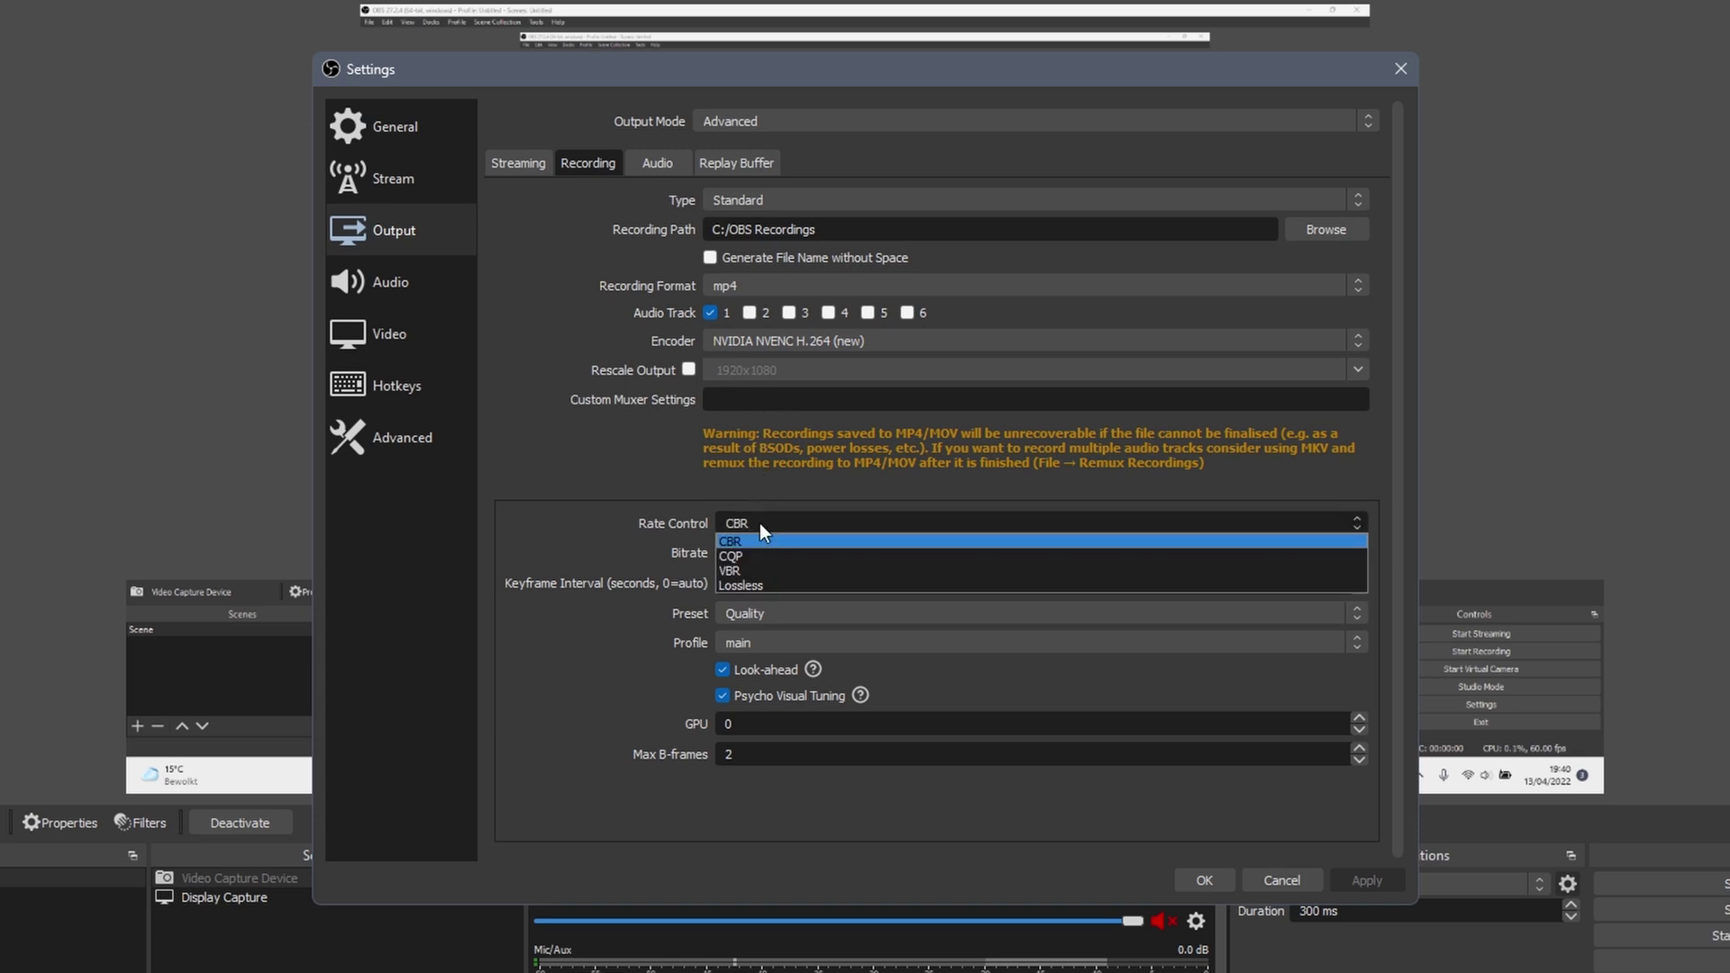
{"action": "left_click", "coordinate": [760, 545]}
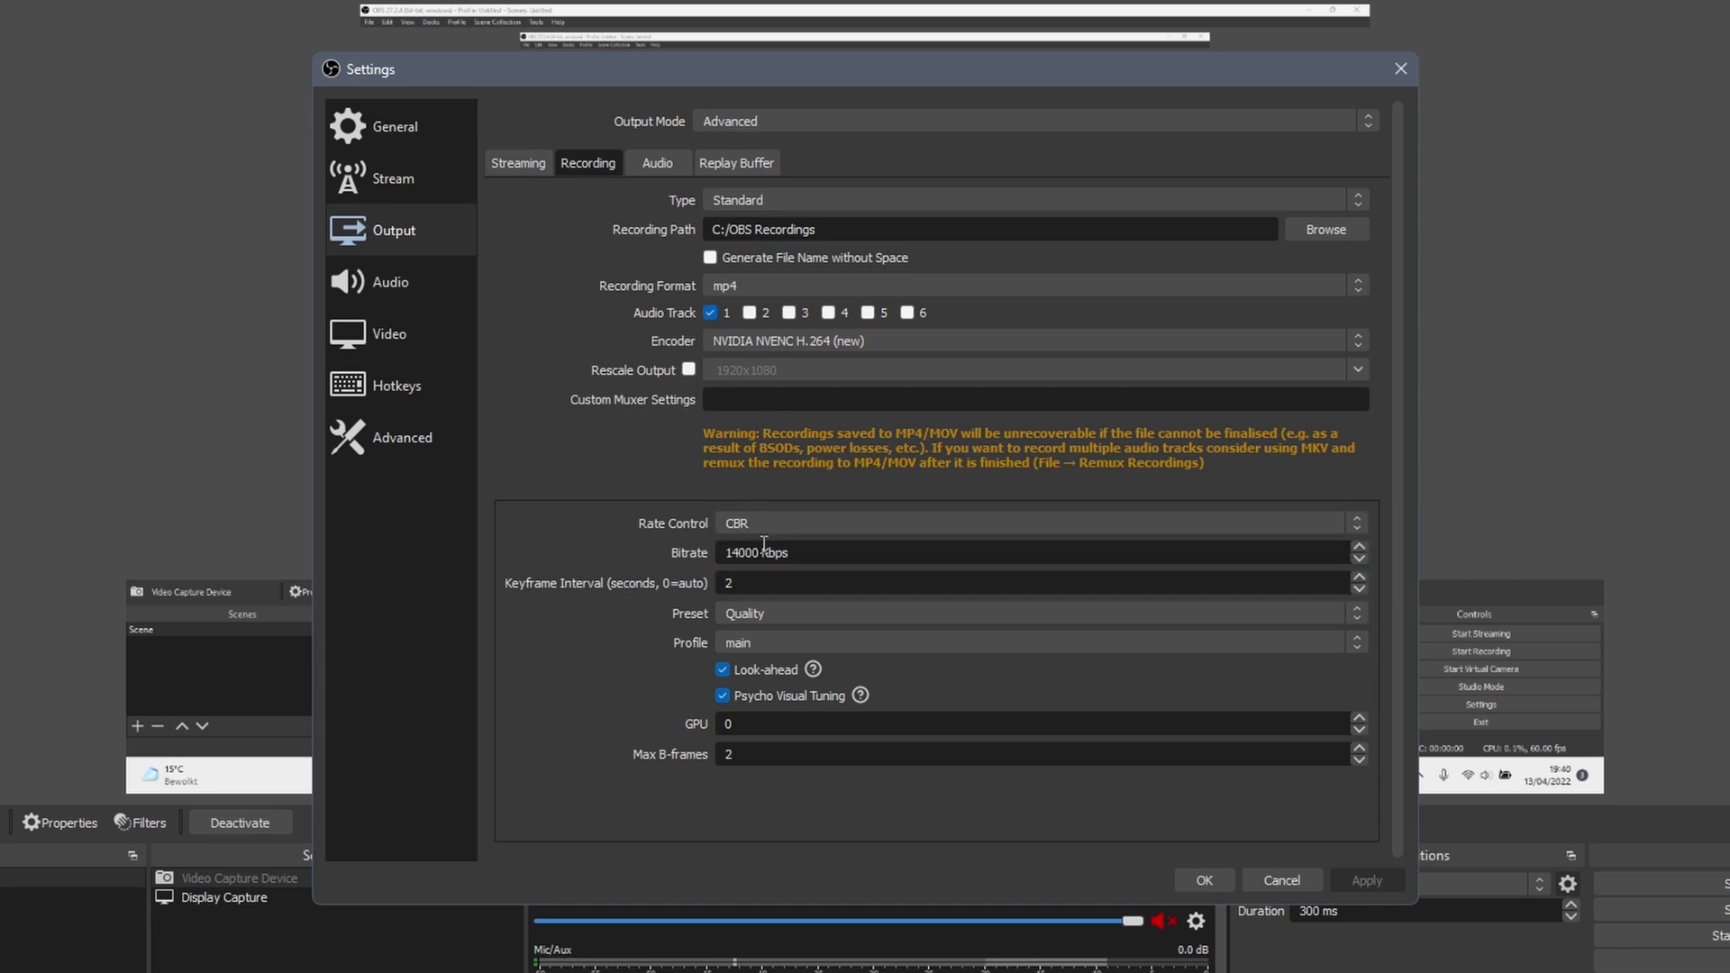
{"action": "double_click", "coordinate": [762, 552]}
{"action": "left_click", "coordinate": [732, 583]}
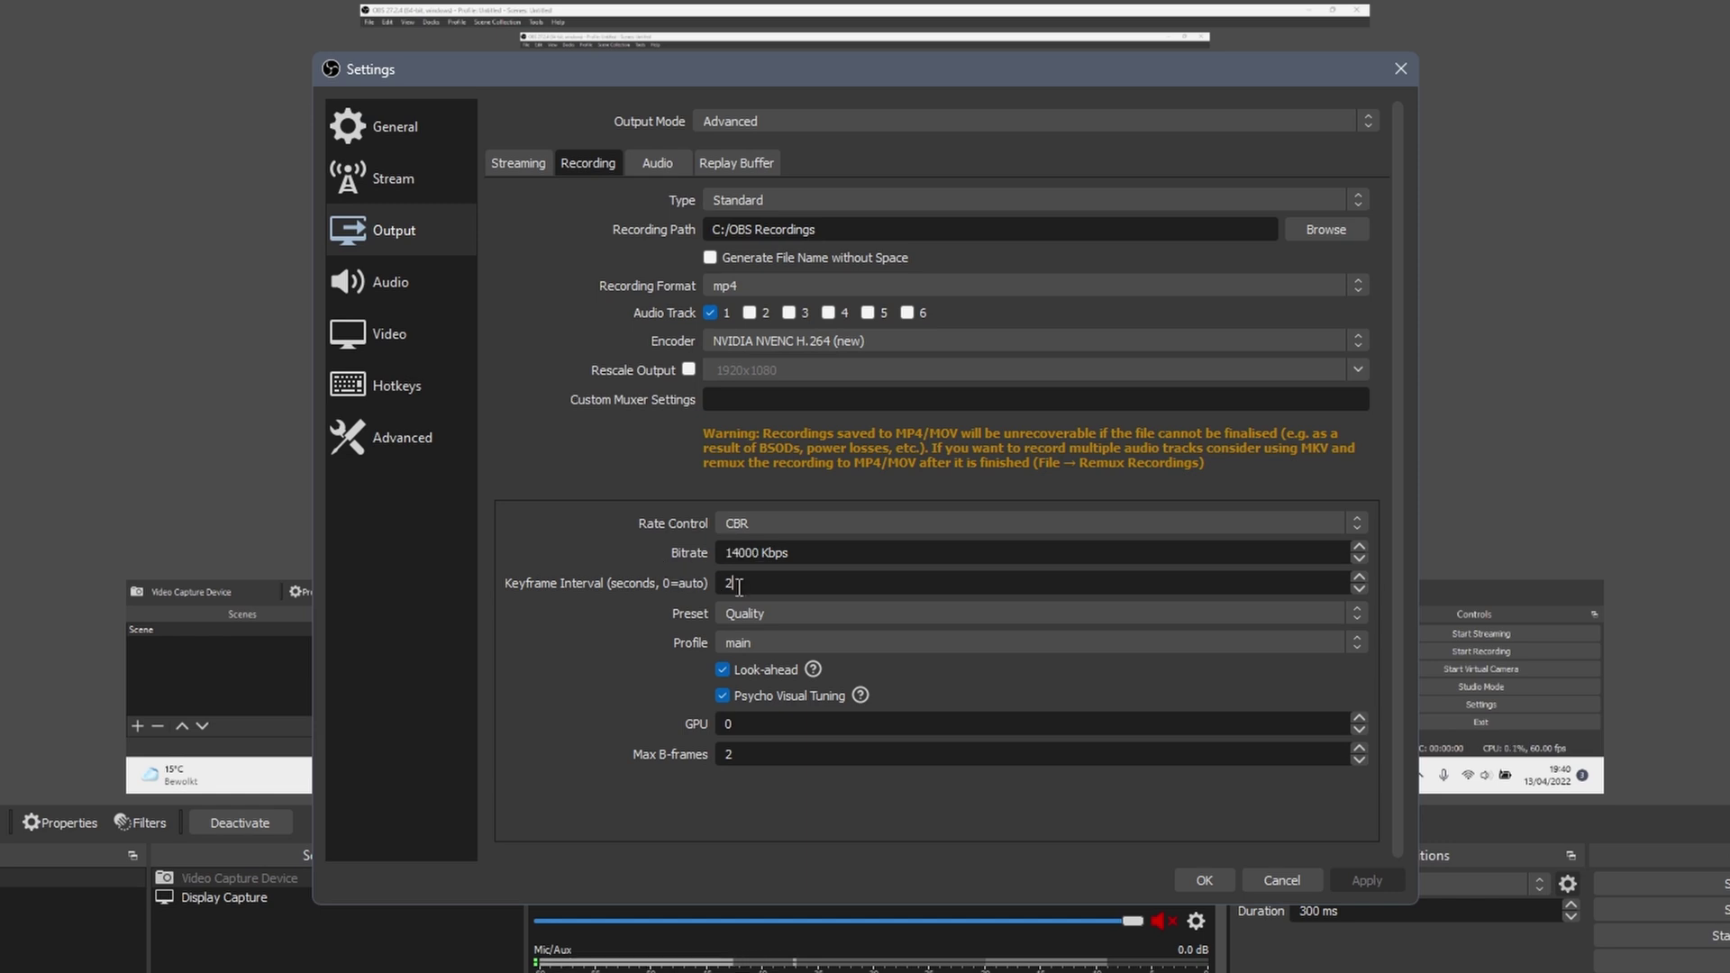
{"action": "left_click_drag", "start_coordinate": [731, 583], "coordinate": [626, 591]}
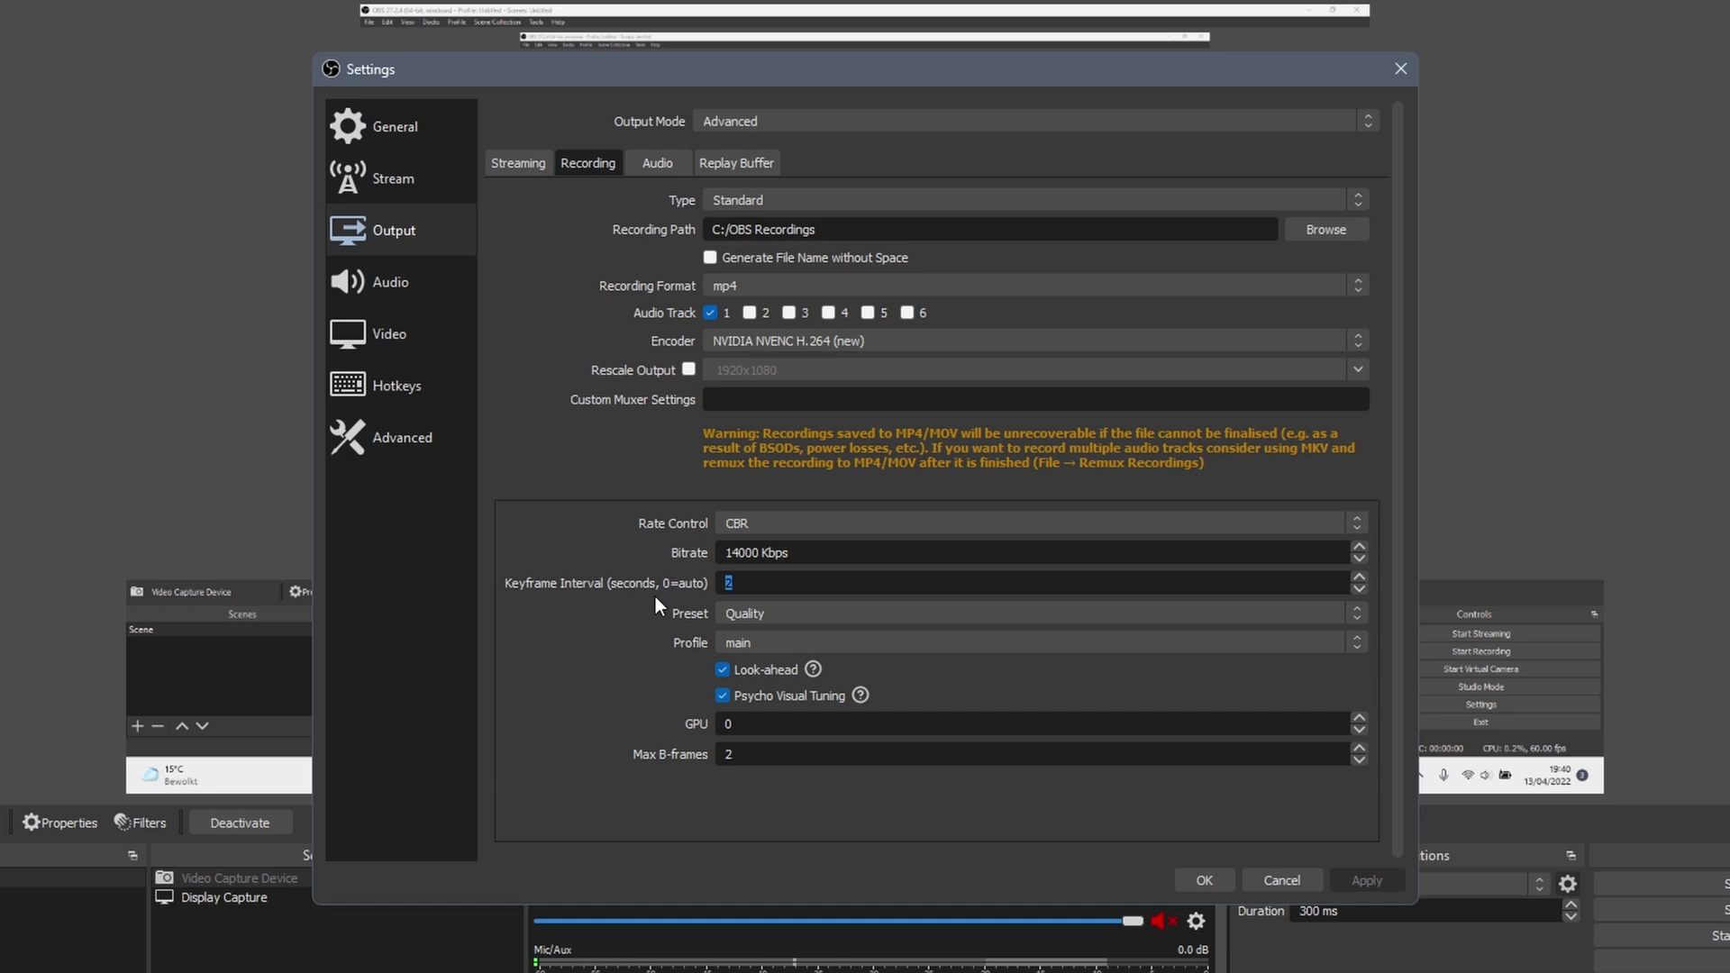
{"action": "left_click", "coordinate": [752, 620]}
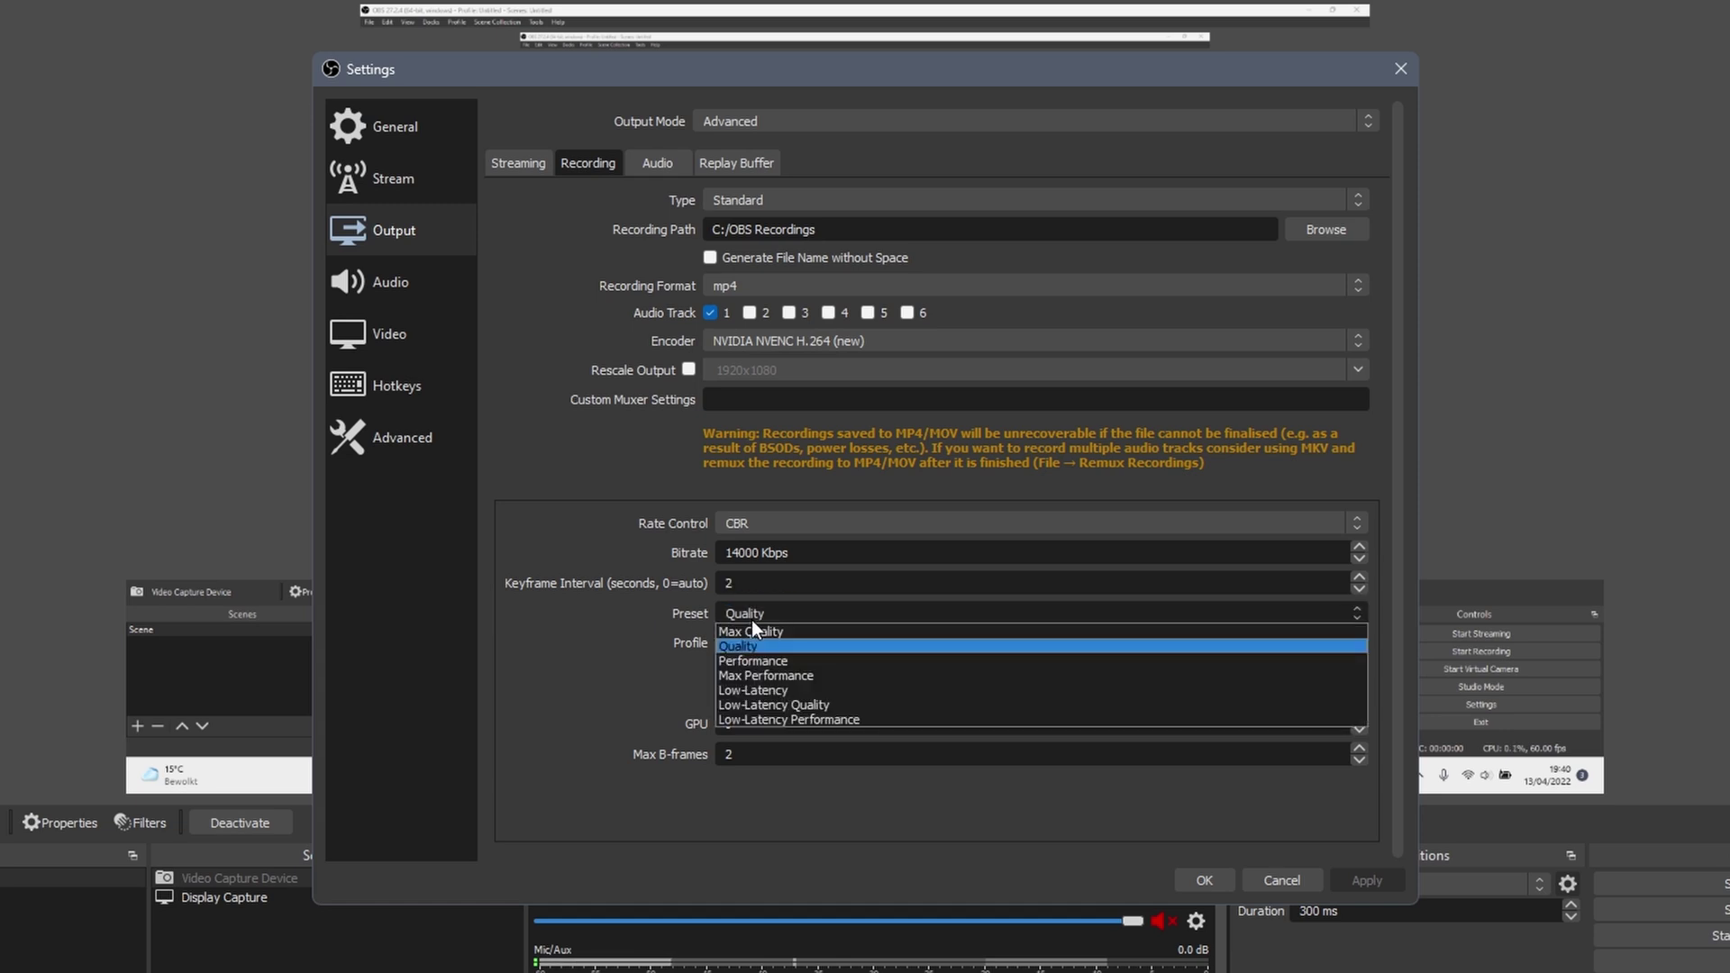
{"action": "left_click", "coordinate": [759, 642]}
{"action": "left_click", "coordinate": [759, 640]}
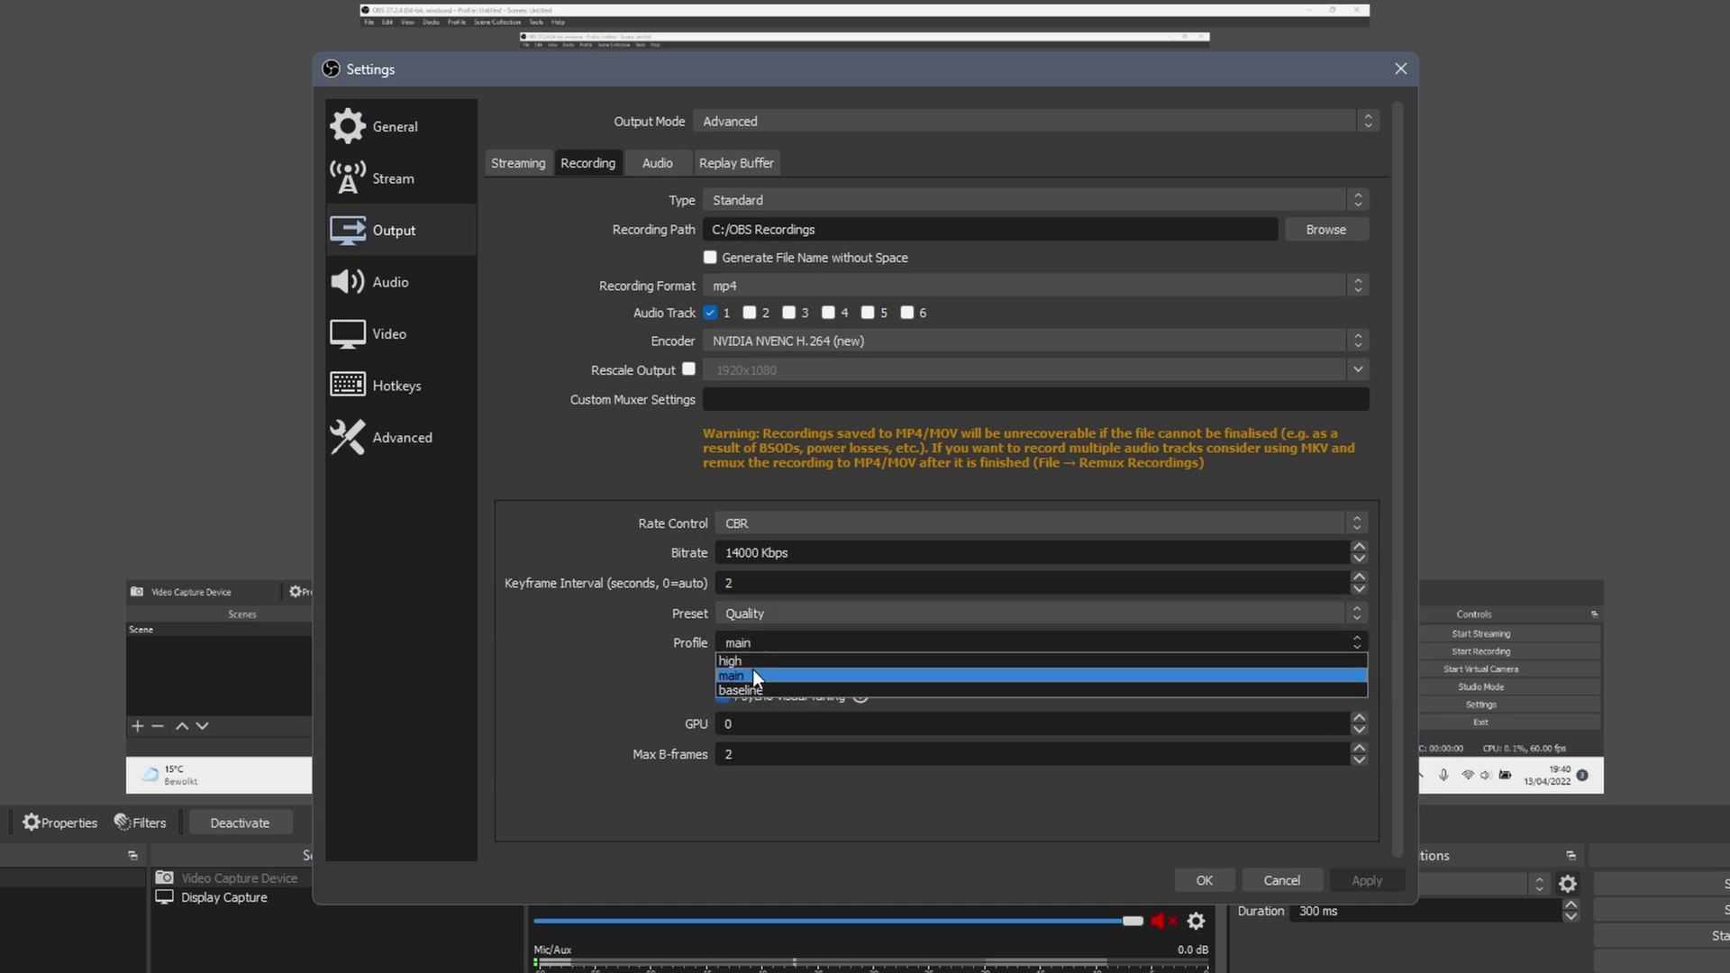
{"action": "left_click", "coordinate": [754, 668]}
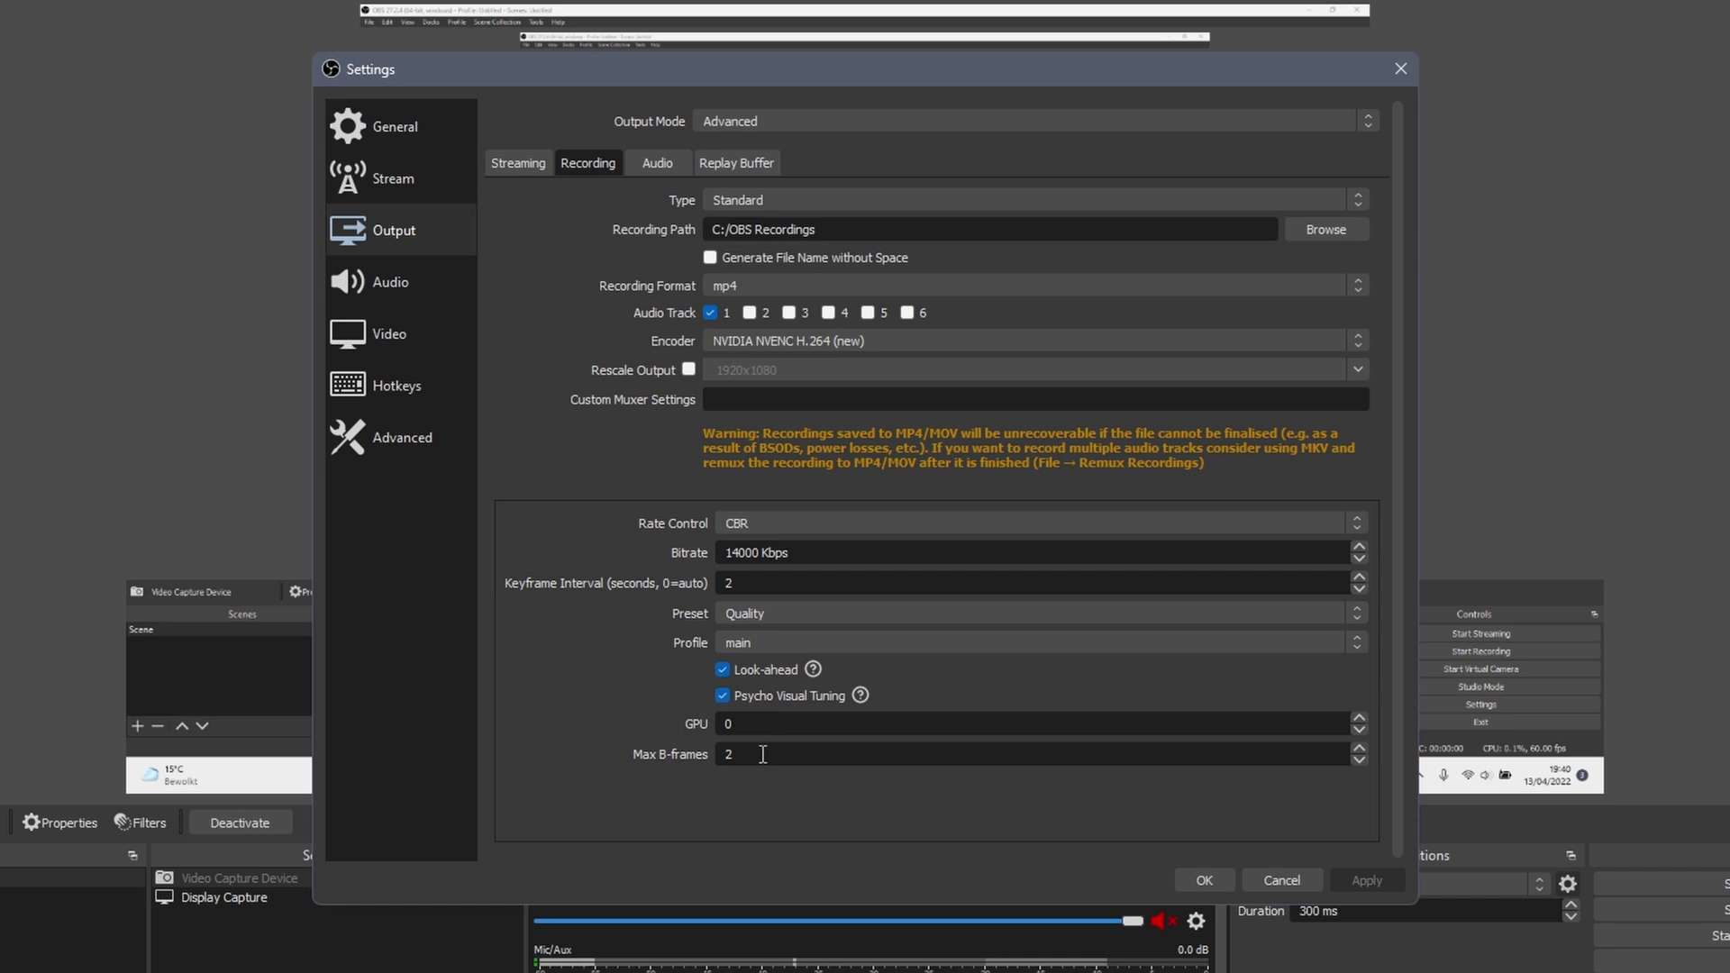
{"action": "left_click_drag", "start_coordinate": [763, 755], "coordinate": [610, 748]}
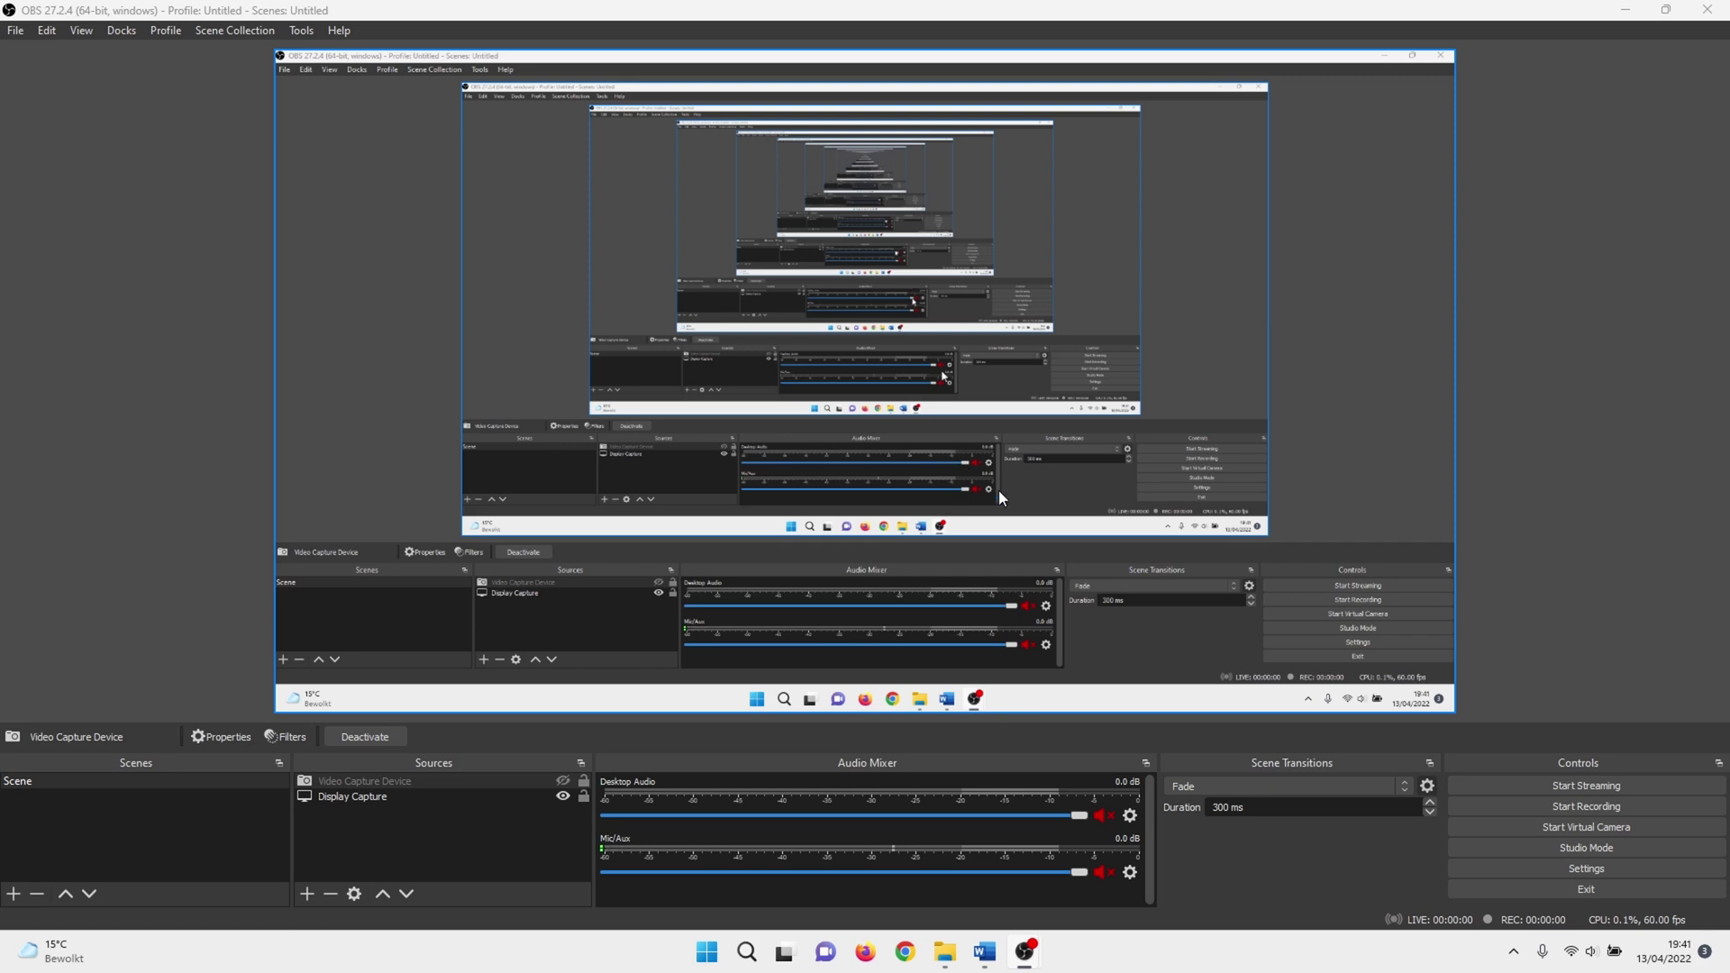
Set the OBS process priority to Above Normal in Advanced settings
{"action": "left_click", "coordinate": [1602, 867]}
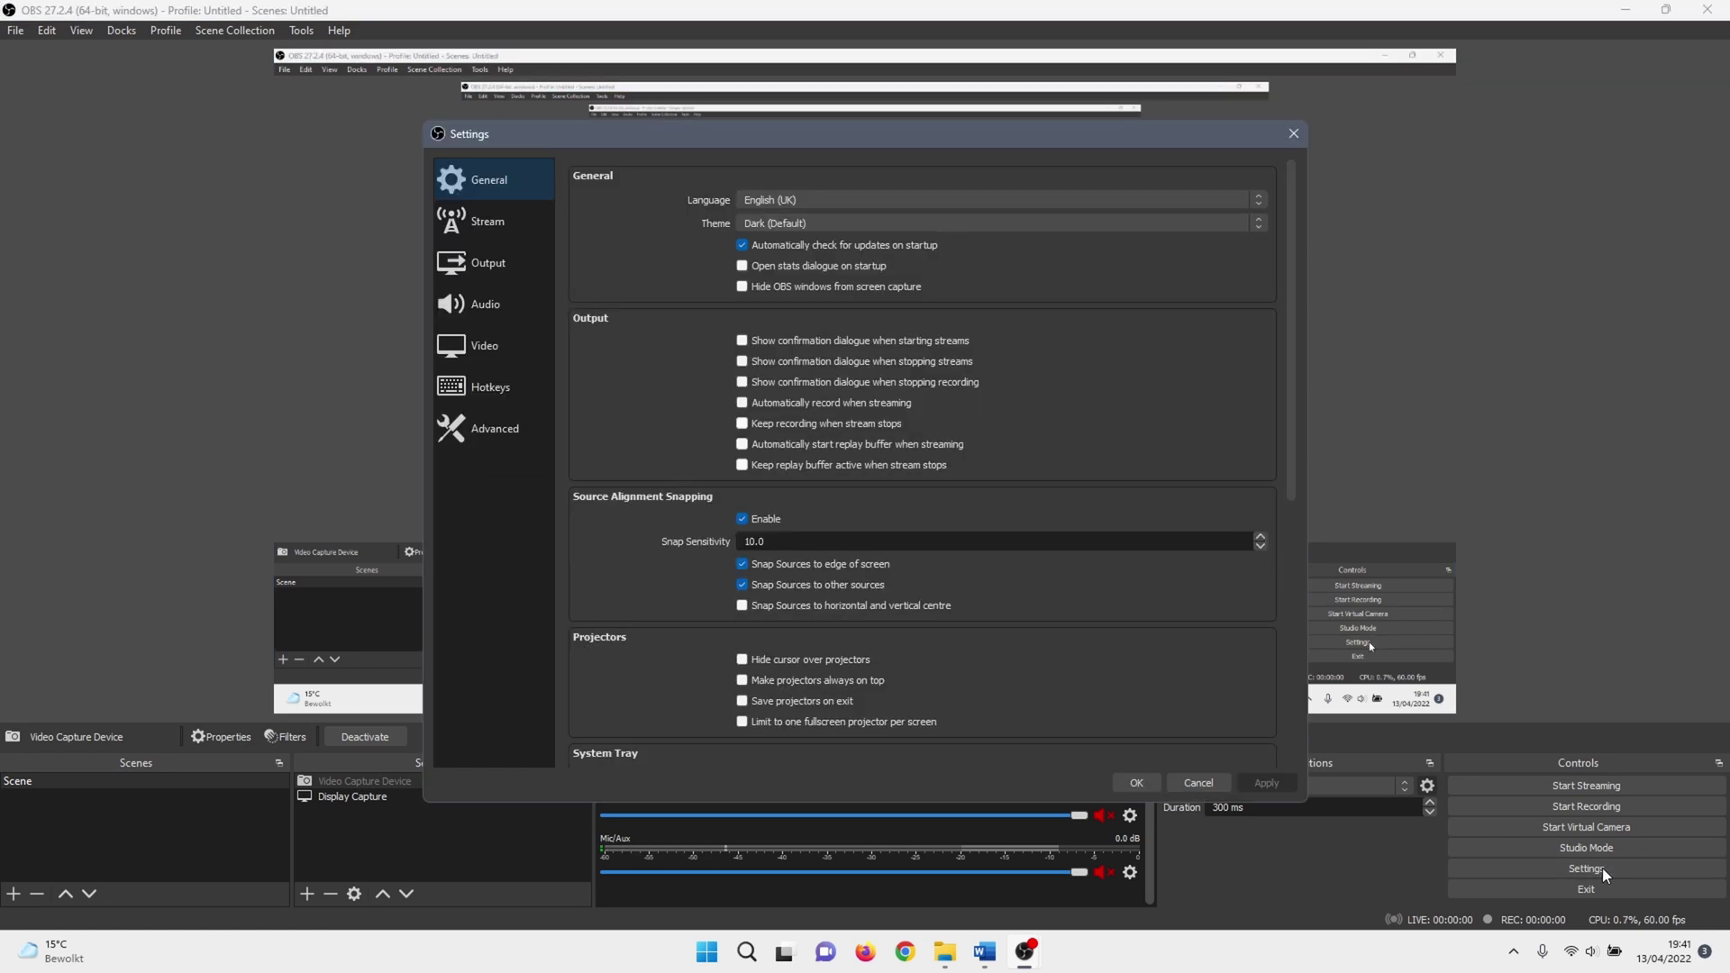
{"action": "left_click", "coordinate": [460, 441]}
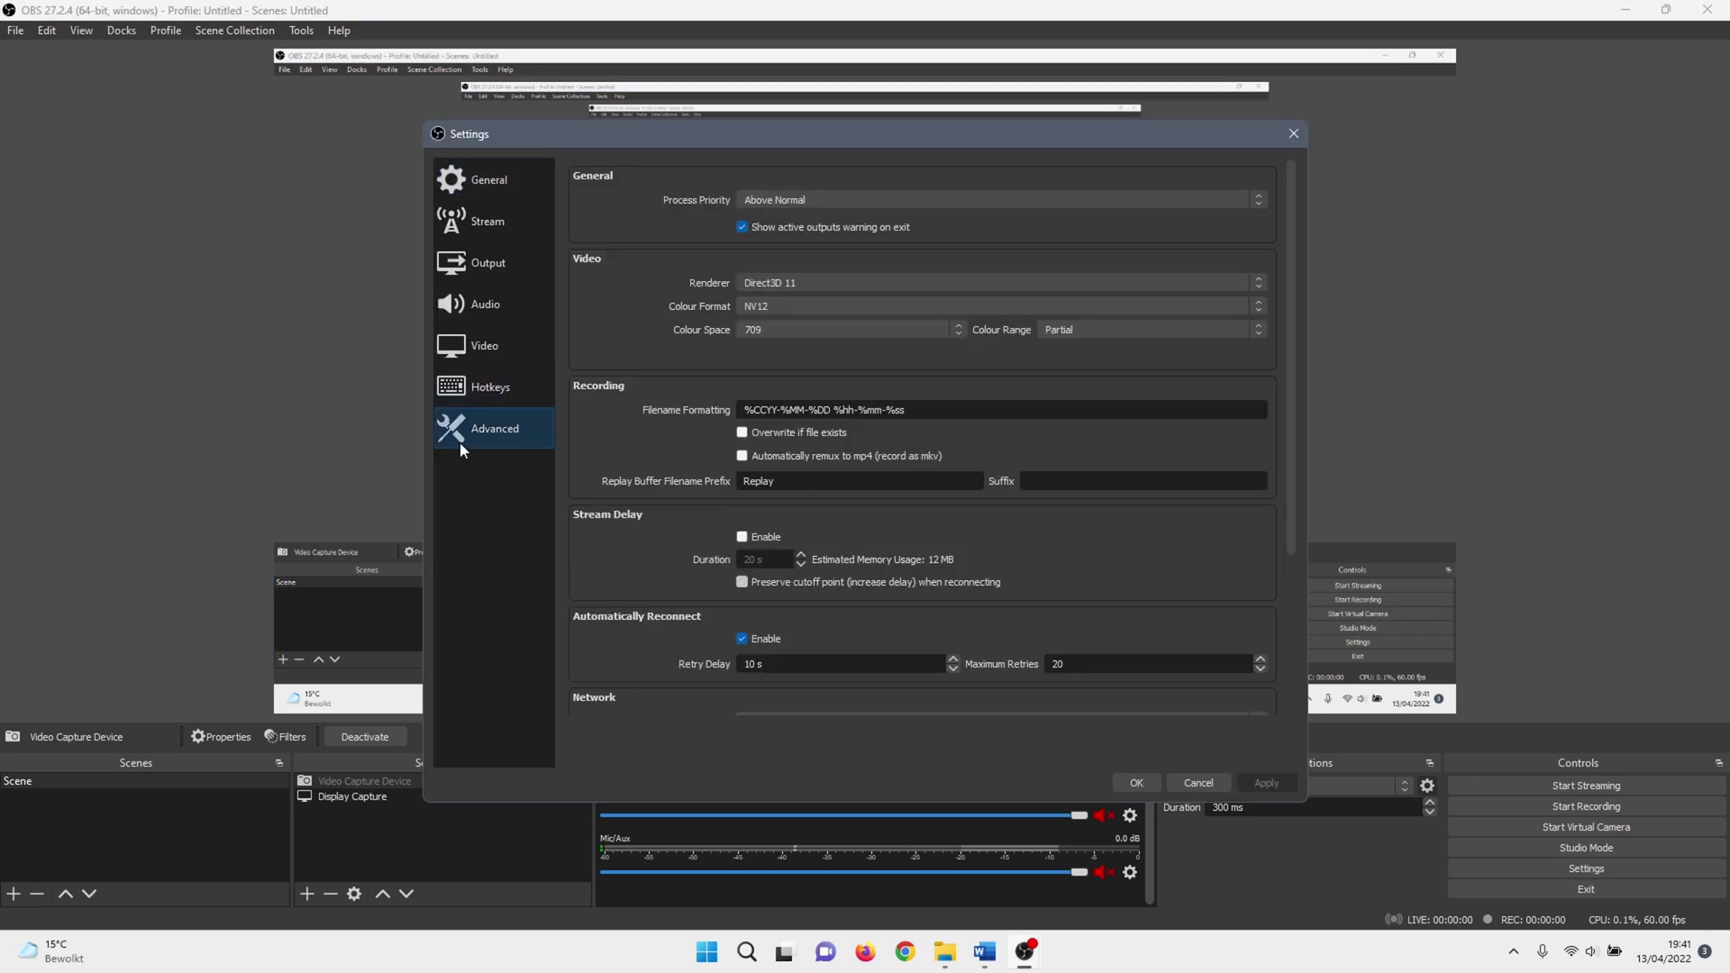
{"action": "left_click", "coordinate": [840, 202]}
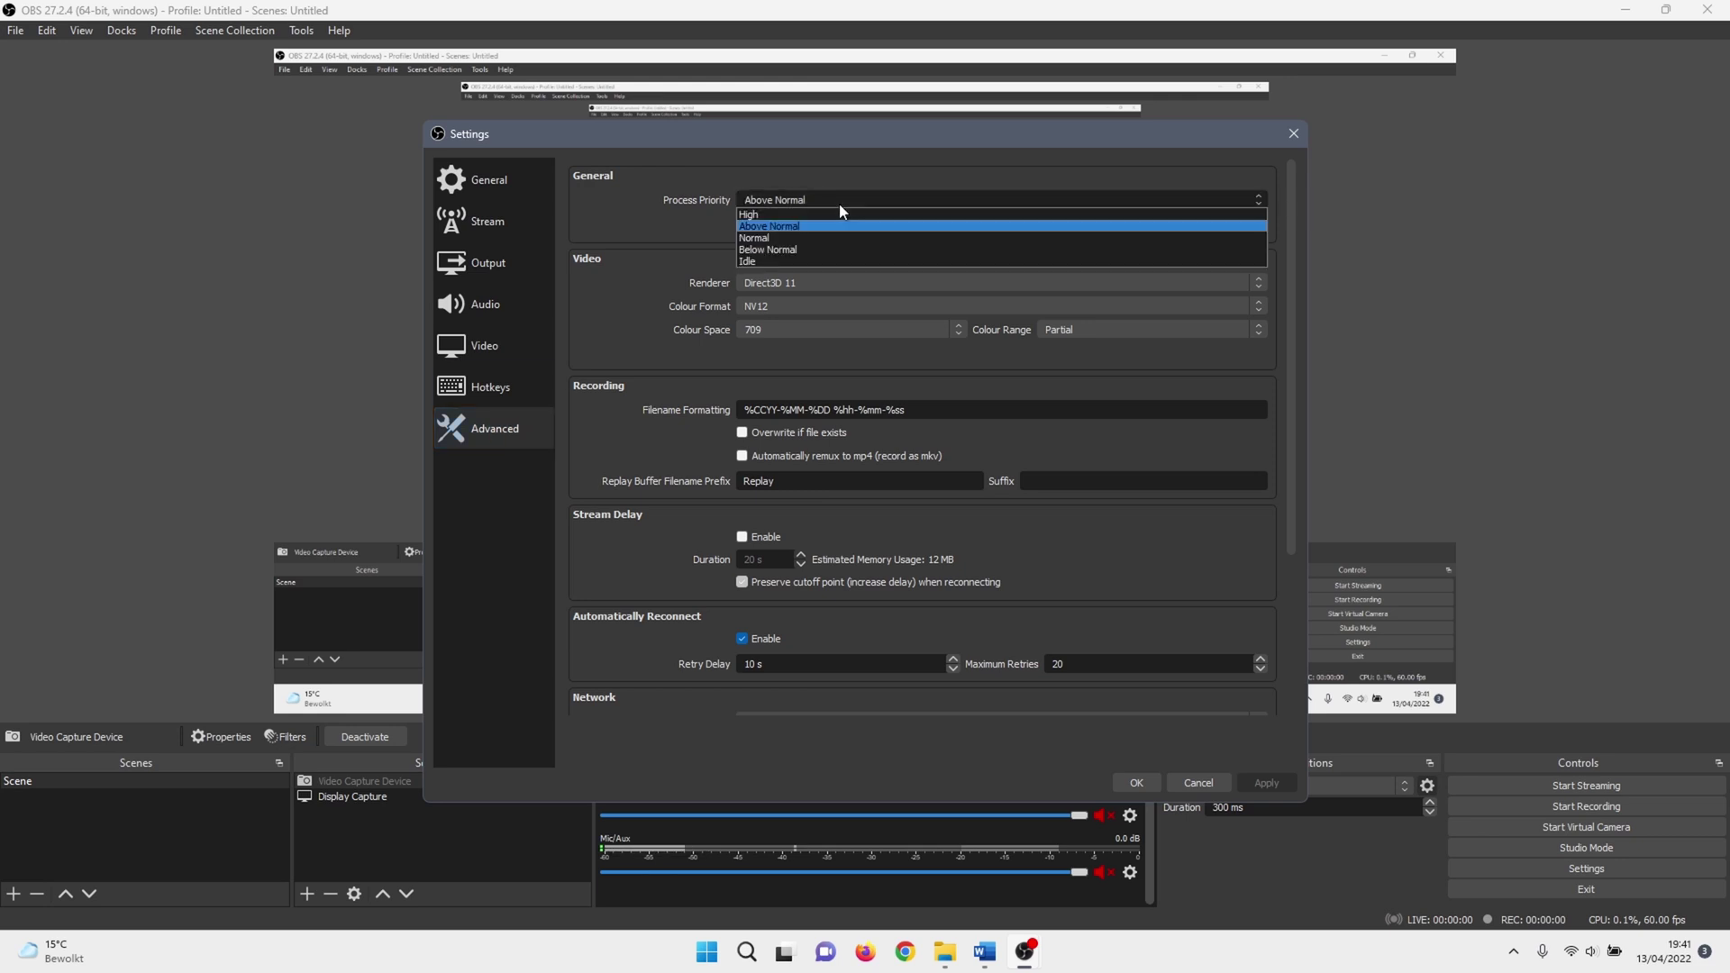
{"action": "left_click", "coordinate": [795, 227]}
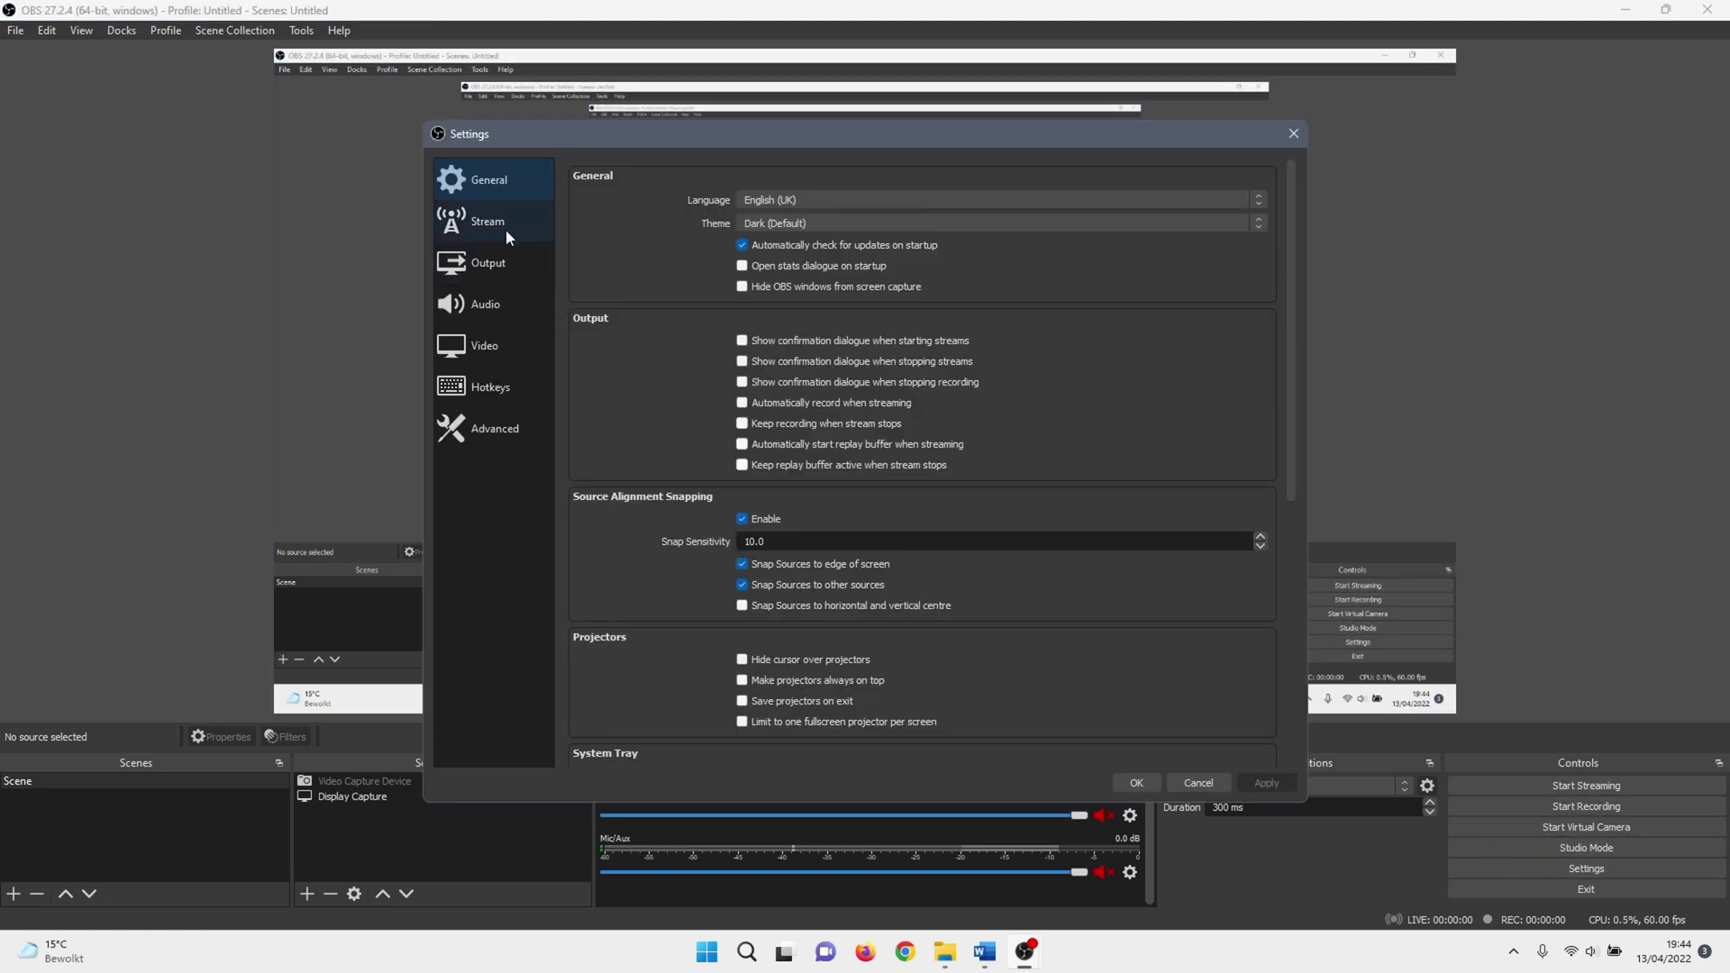
Choose the Twitch server Europe: Netherlands, Amsterdam (3) and save the settings
{"action": "left_click", "coordinate": [505, 232]}
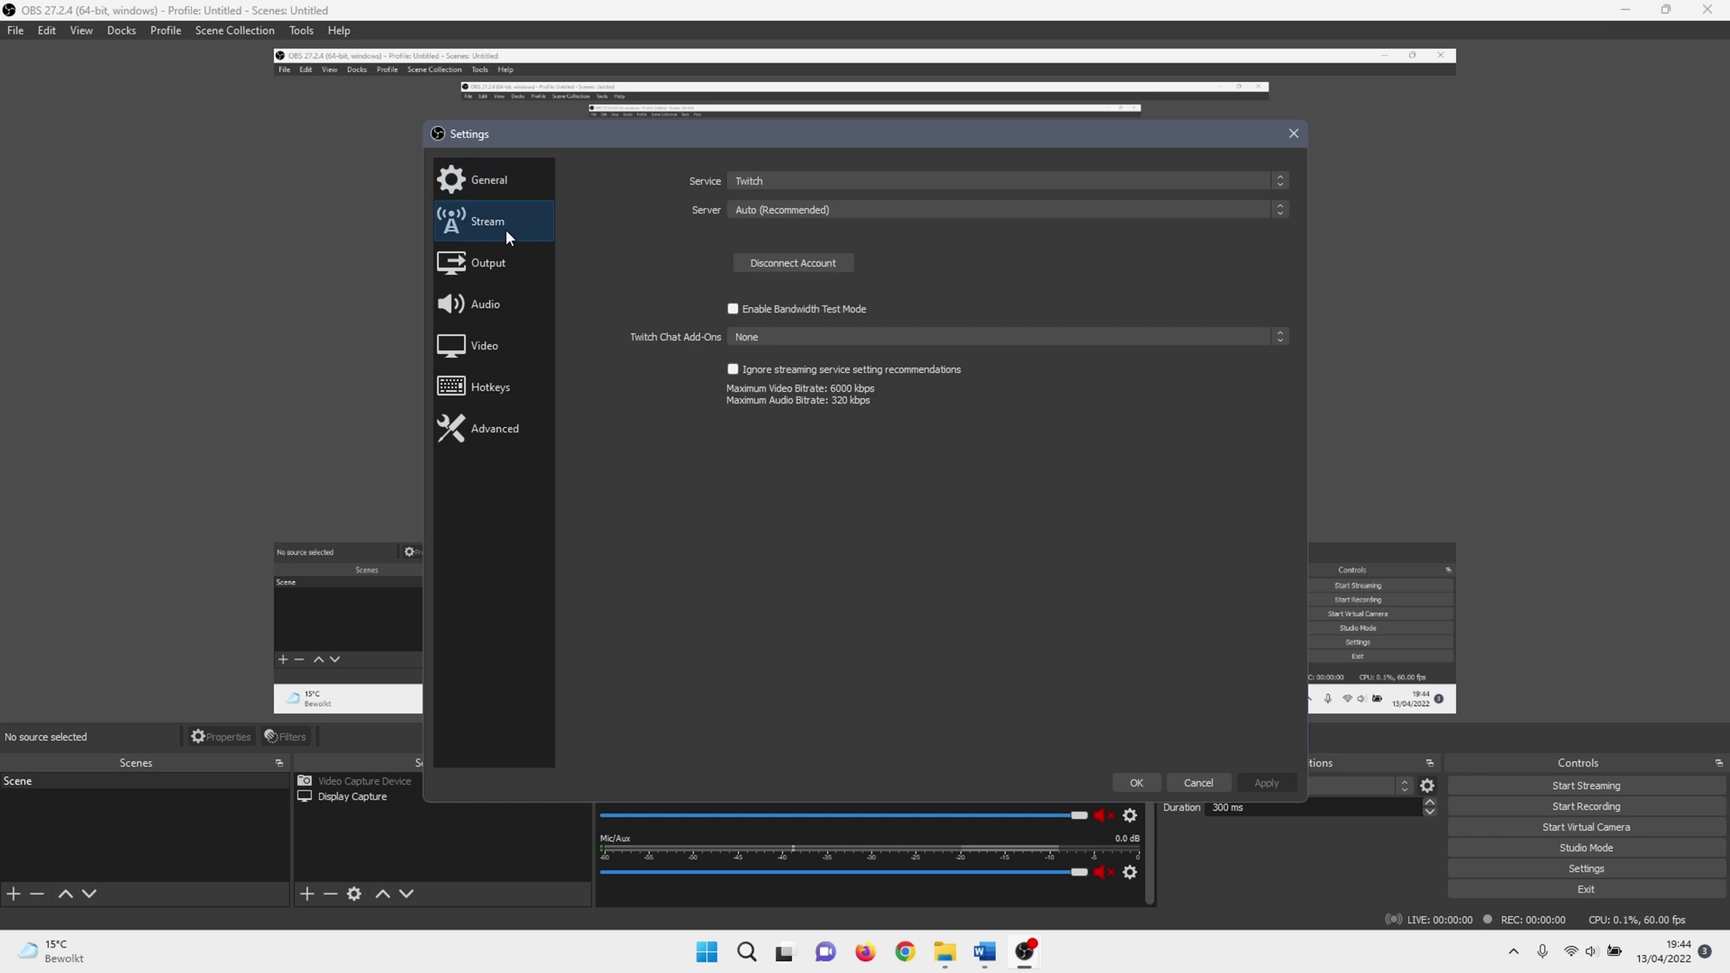
{"action": "left_click", "coordinate": [798, 213]}
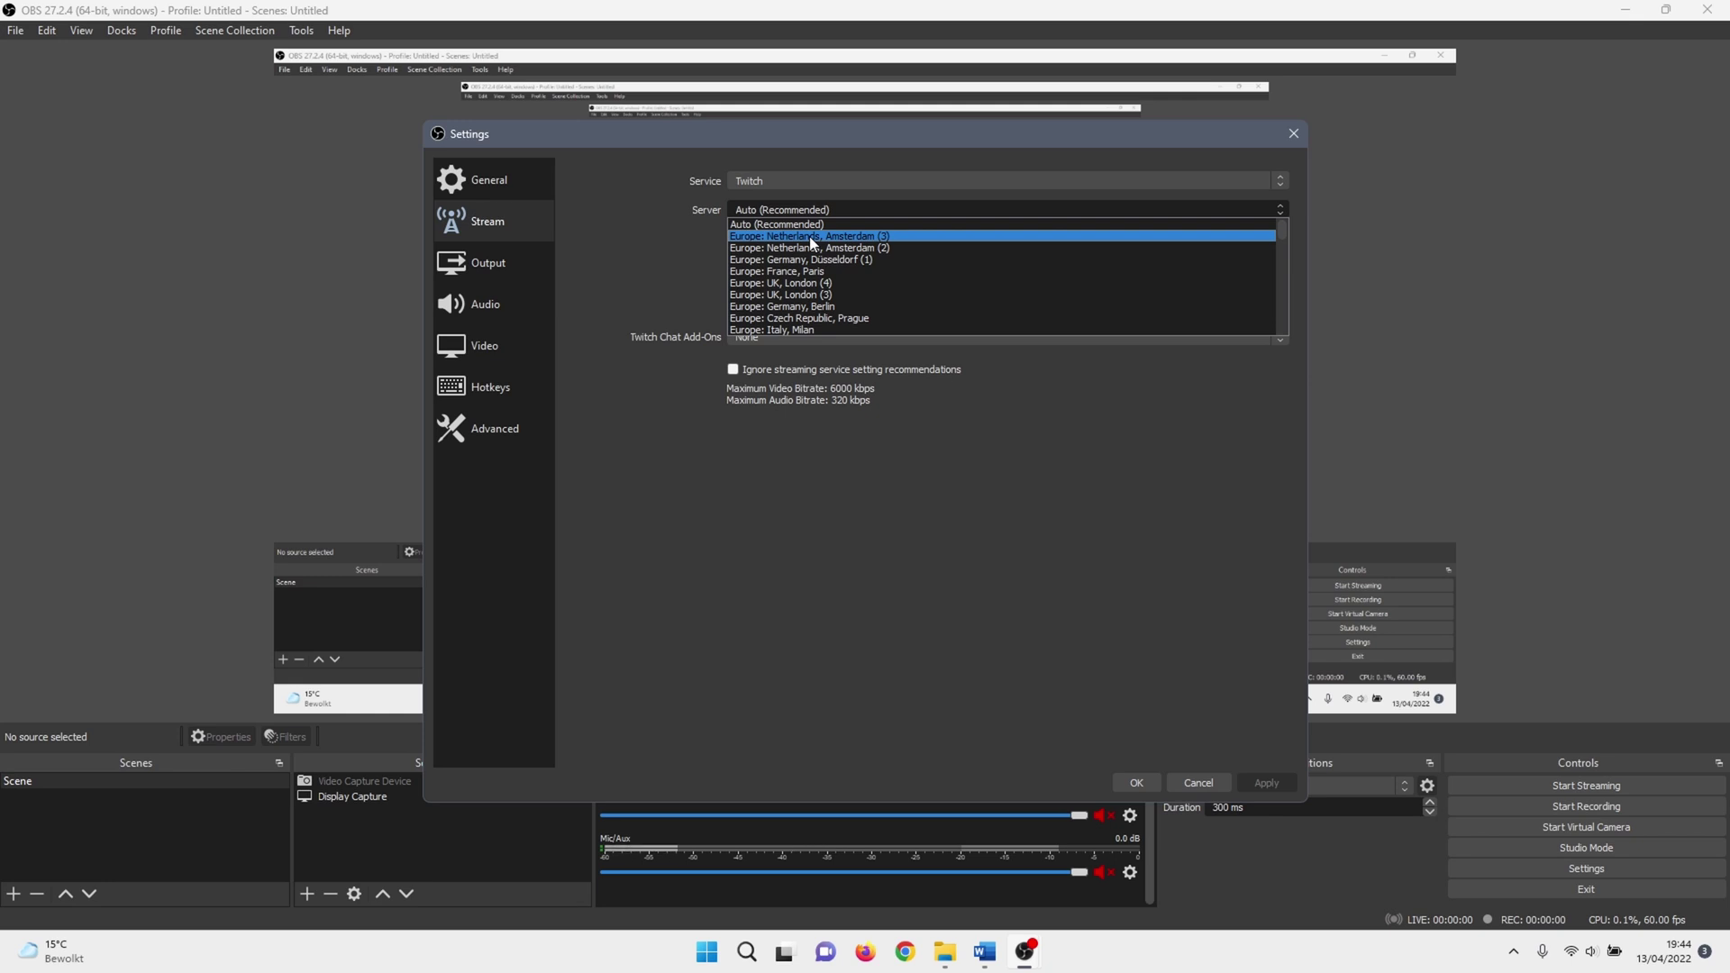
{"action": "left_click", "coordinate": [809, 236]}
{"action": "left_click", "coordinate": [1138, 783]}
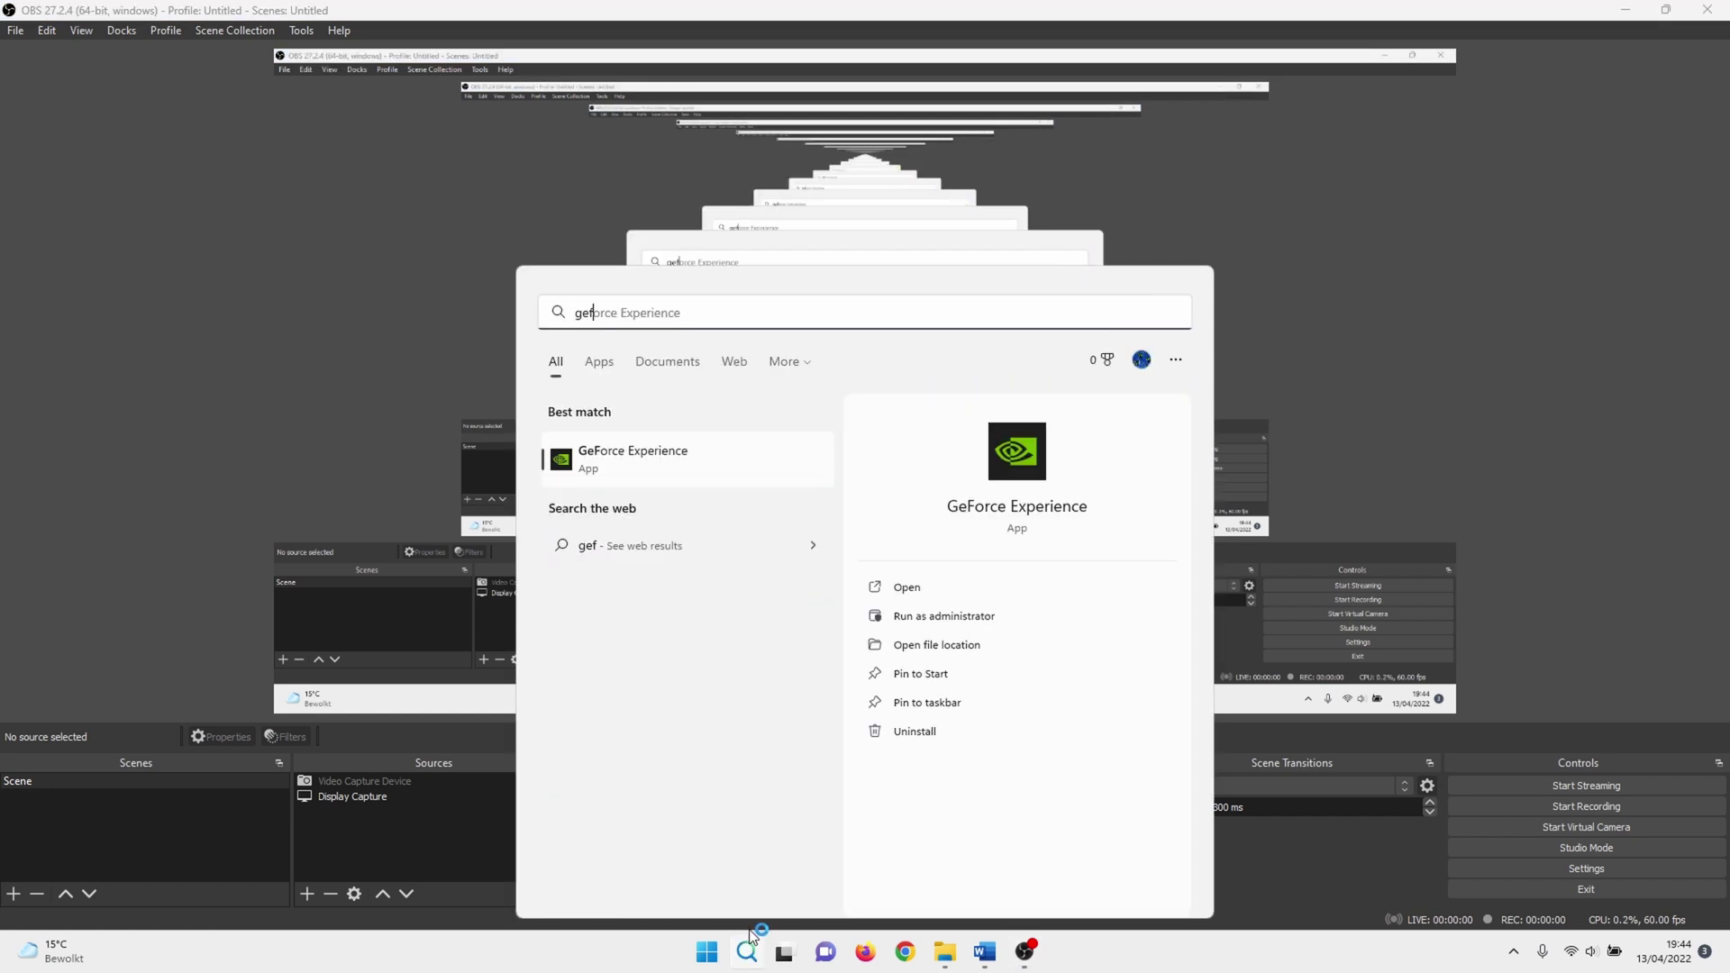
Launch GeForce Experience and view its Drivers page, showing Game Ready Driver 512.15 available over 451.67
{"action": "left_click", "coordinate": [712, 469]}
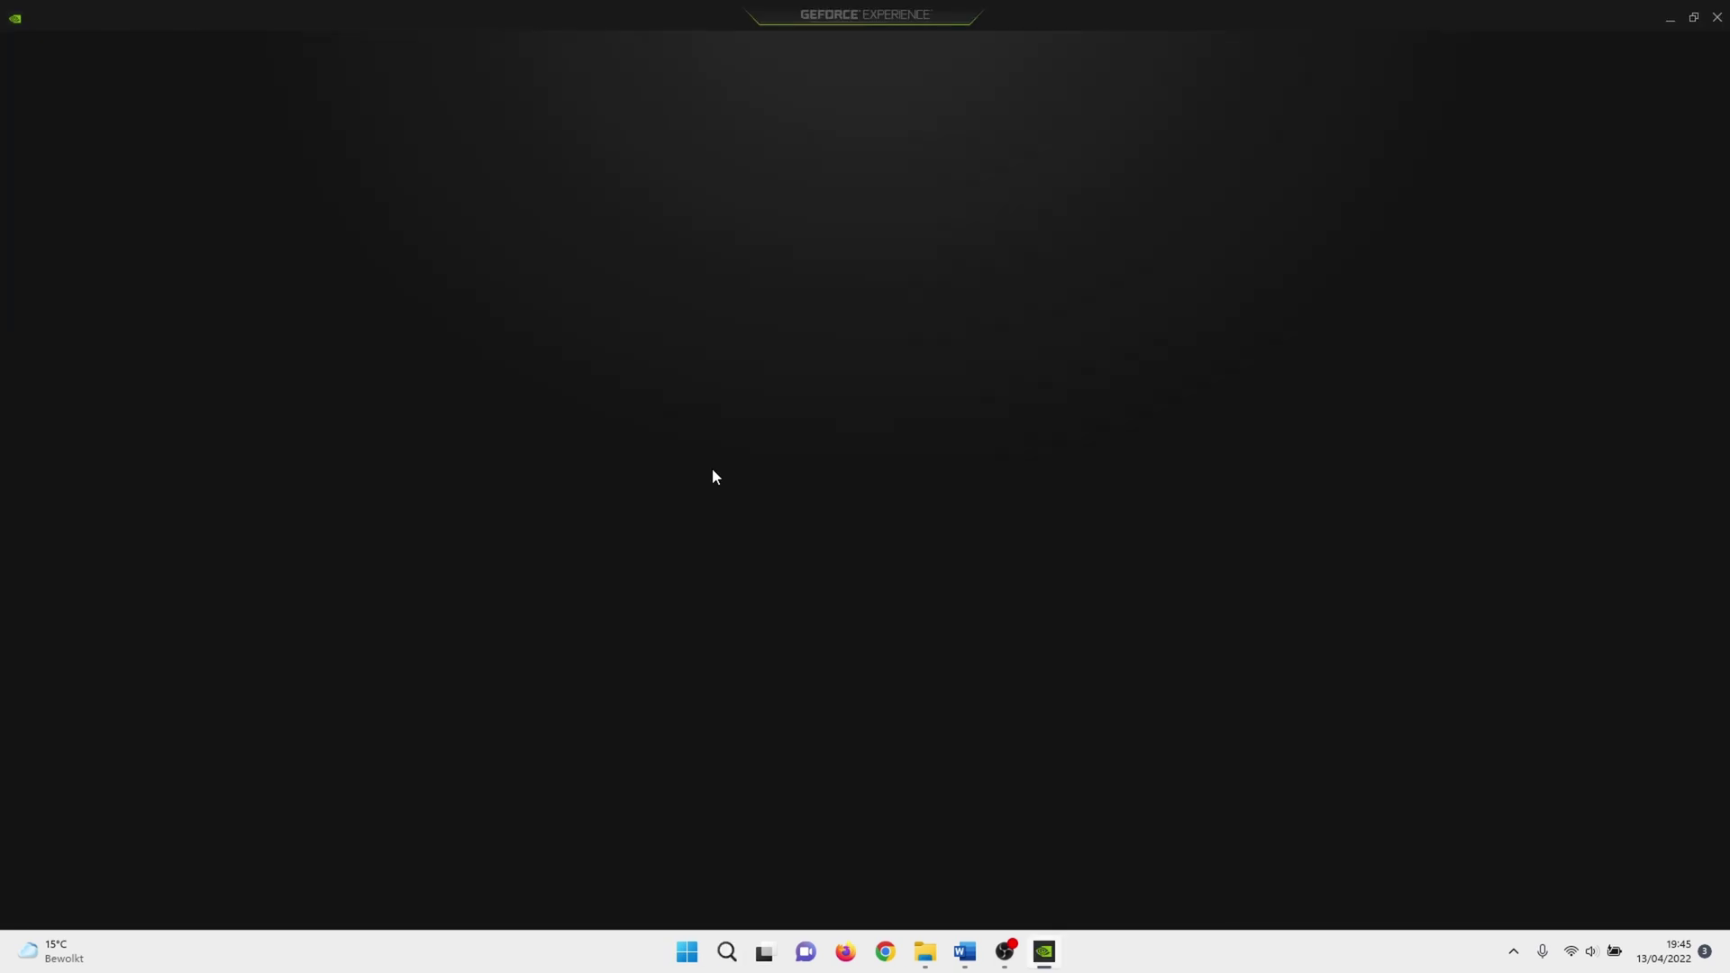
{"action": "left_click", "coordinate": [197, 52]}
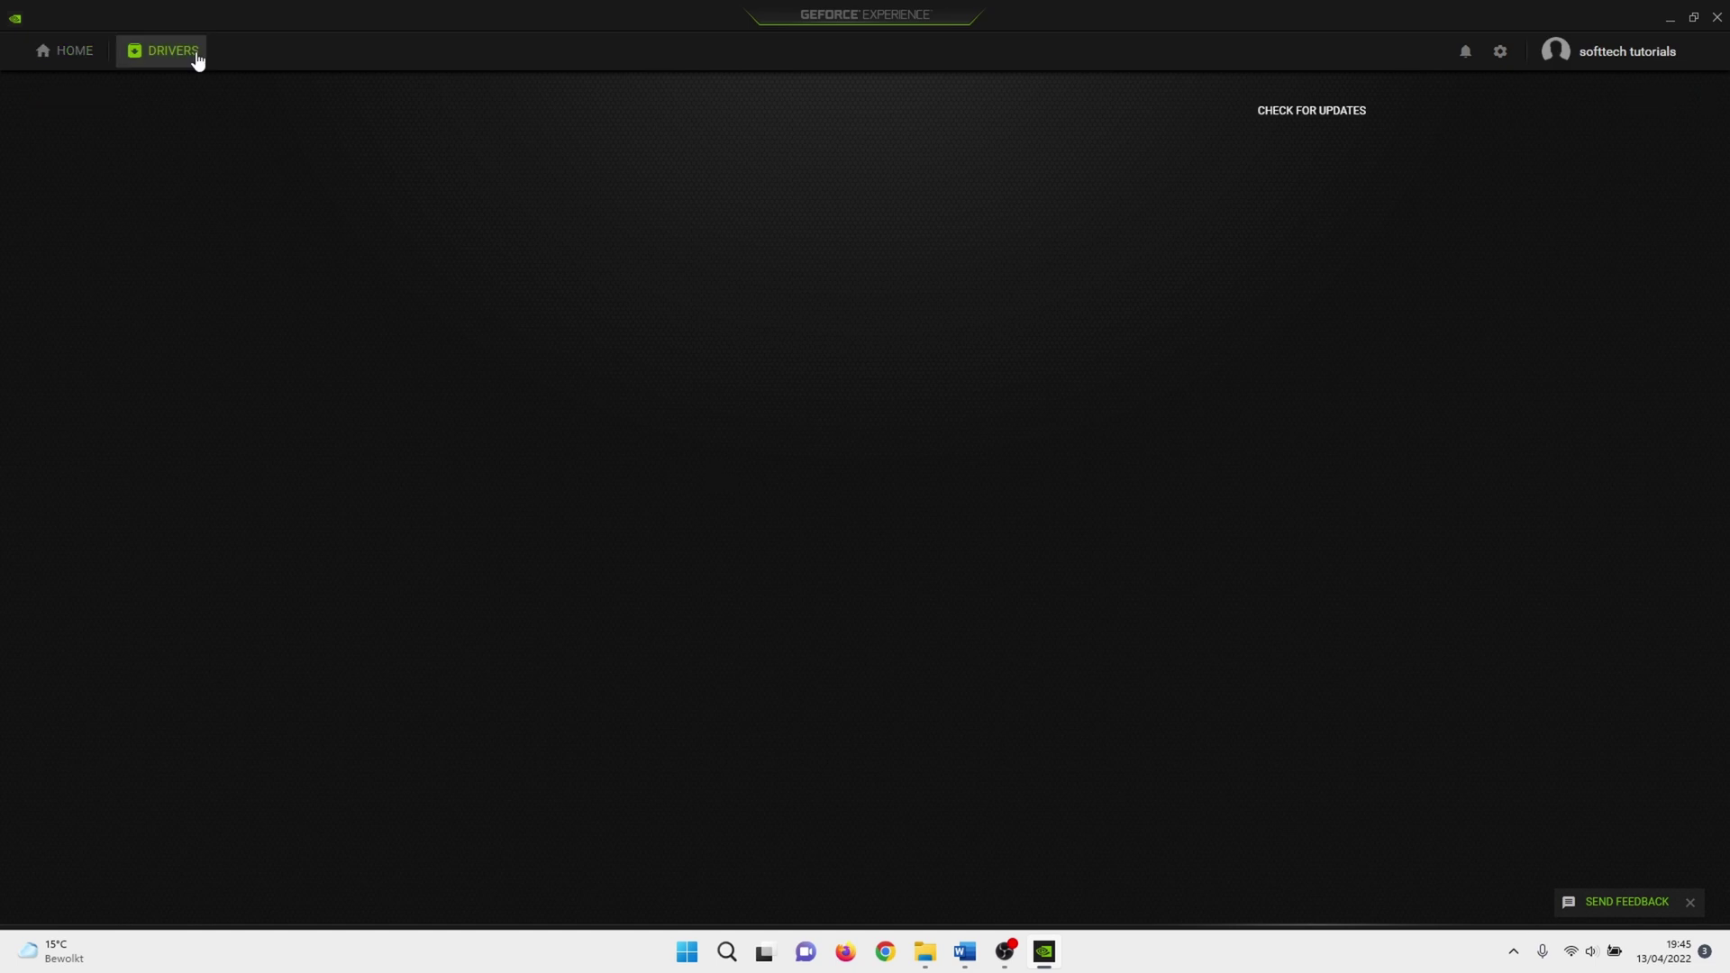